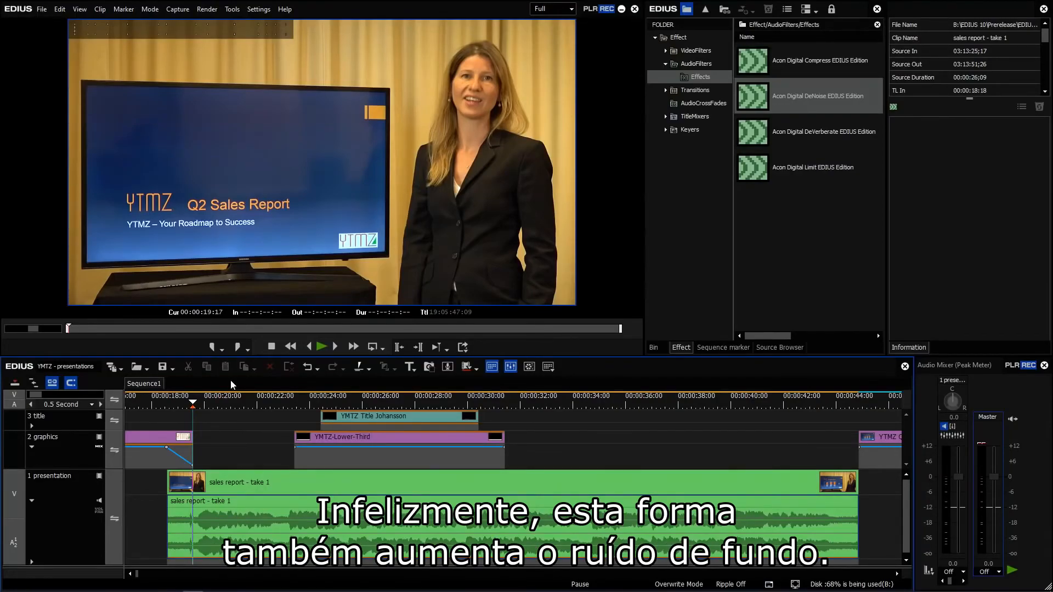
# Step: Apply the Acon Digital DeNoise EDIUS Edition filter to the sales report - take 1 clip's audio and play it back
pyautogui.press('space')
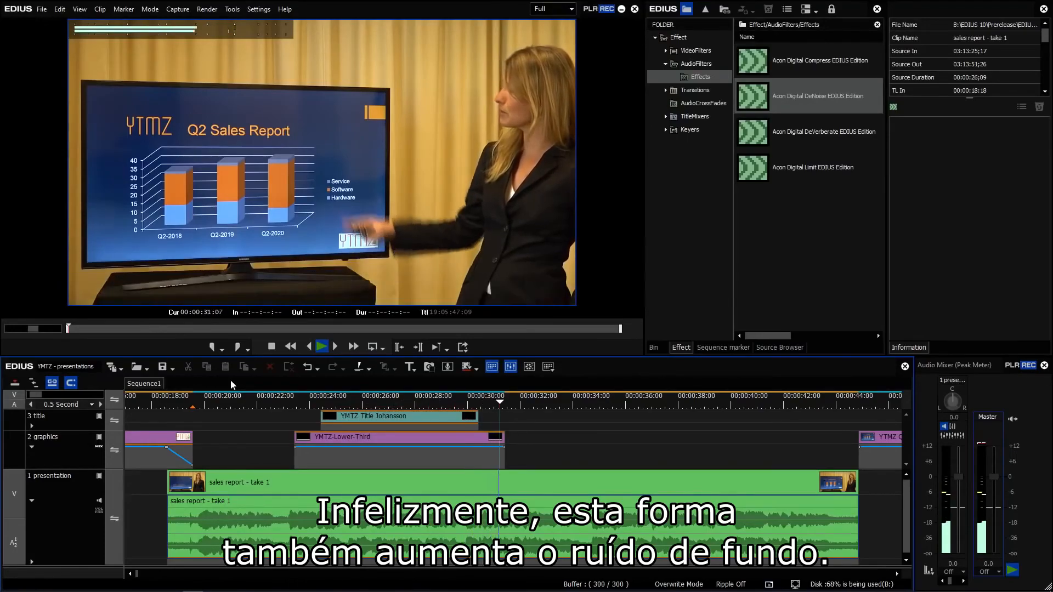
pyautogui.press('space')
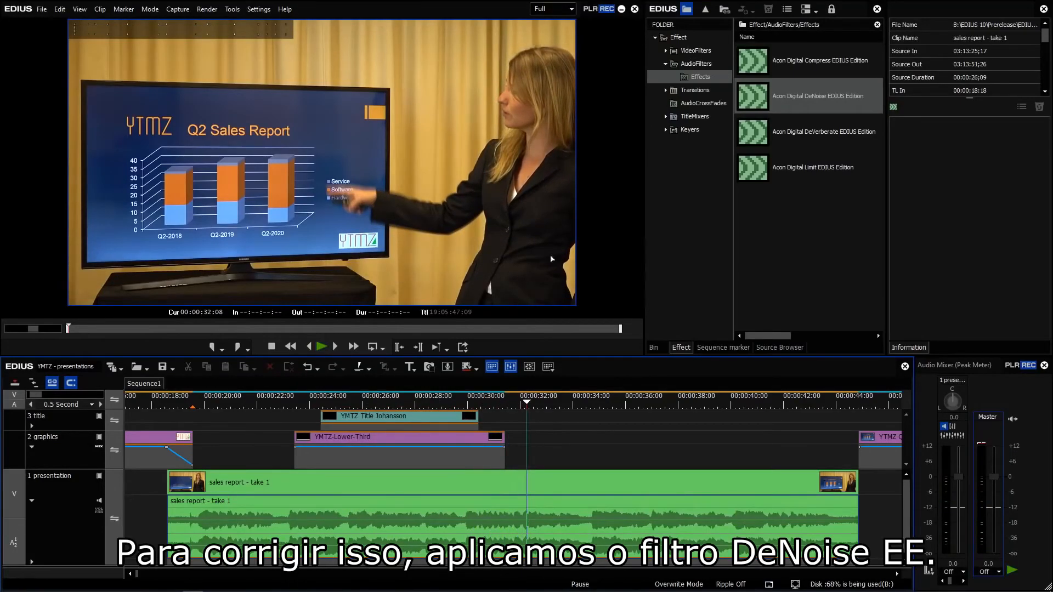
pyautogui.moveTo(776, 102); pyautogui.dragTo(540, 542)
pyautogui.press('space')
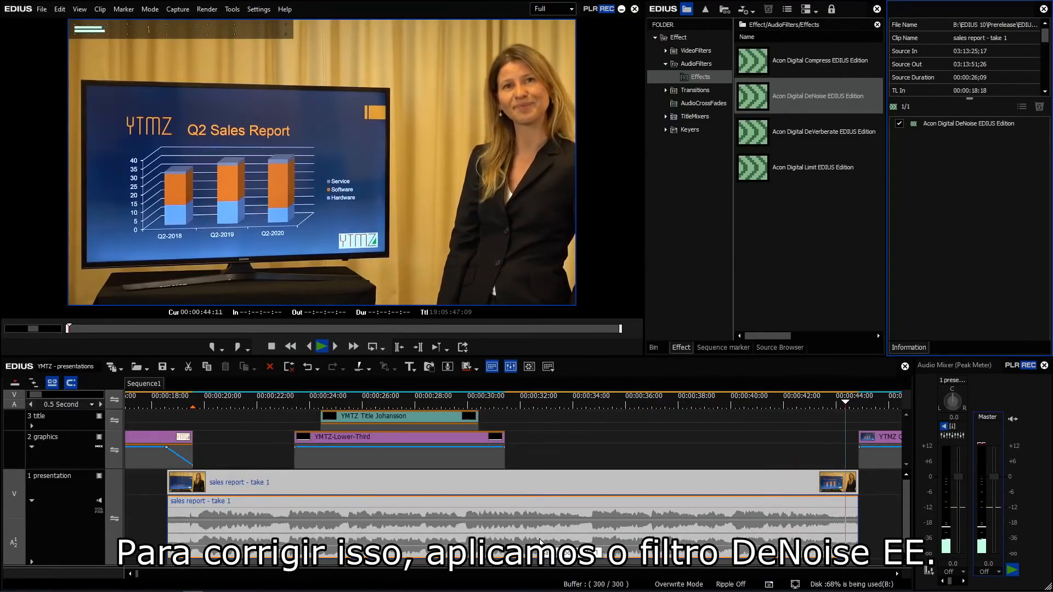
pyautogui.press('space')
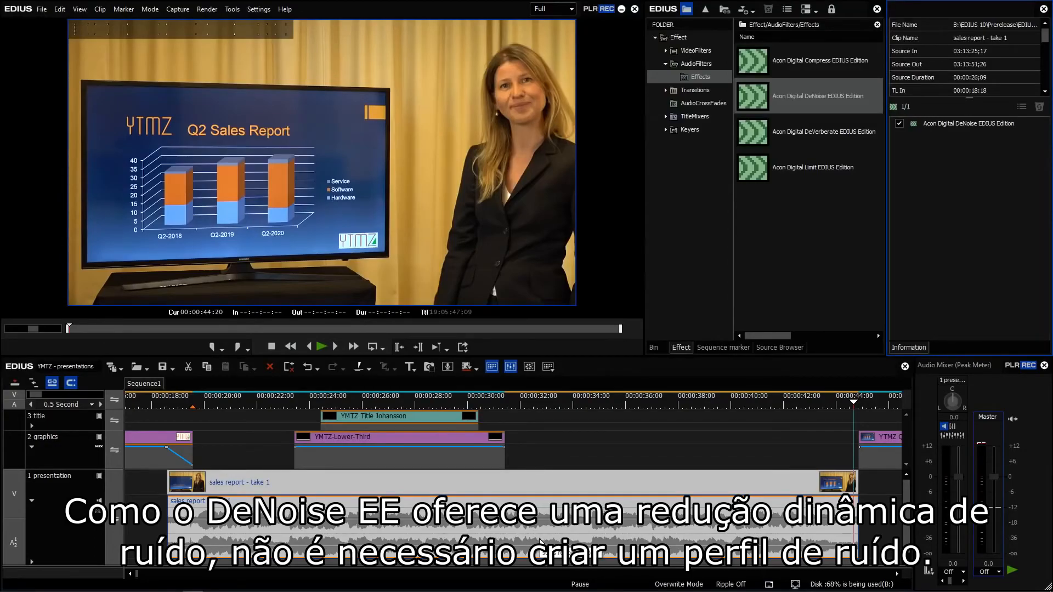
# Step: Mark the section from 00:00:34:20 to the end of the sales report - take 1 clip with In and Out points
pyautogui.click(591, 406)
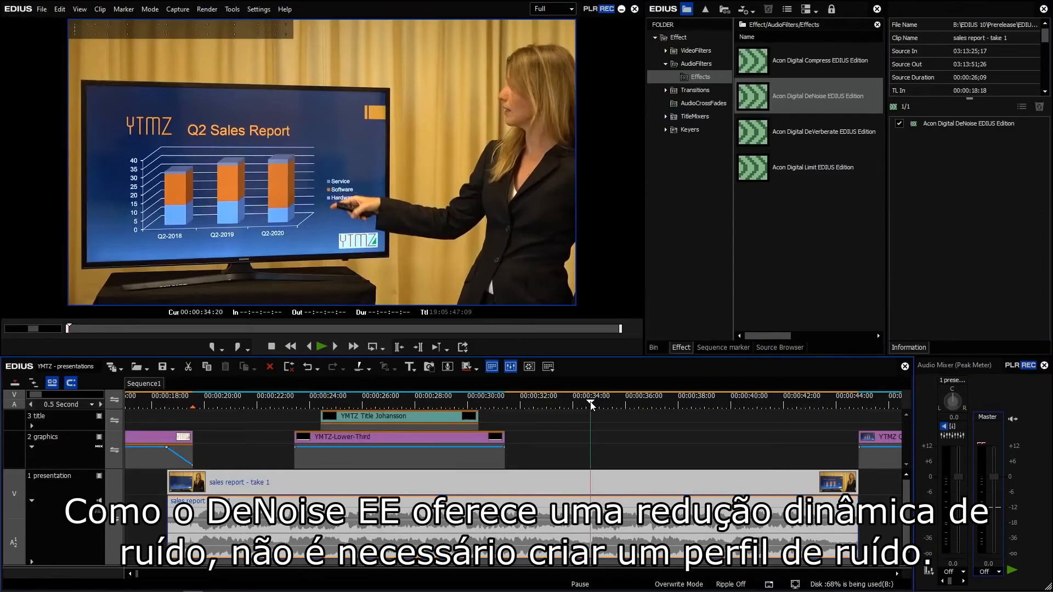
pyautogui.press('i')
pyautogui.press('pagedown')
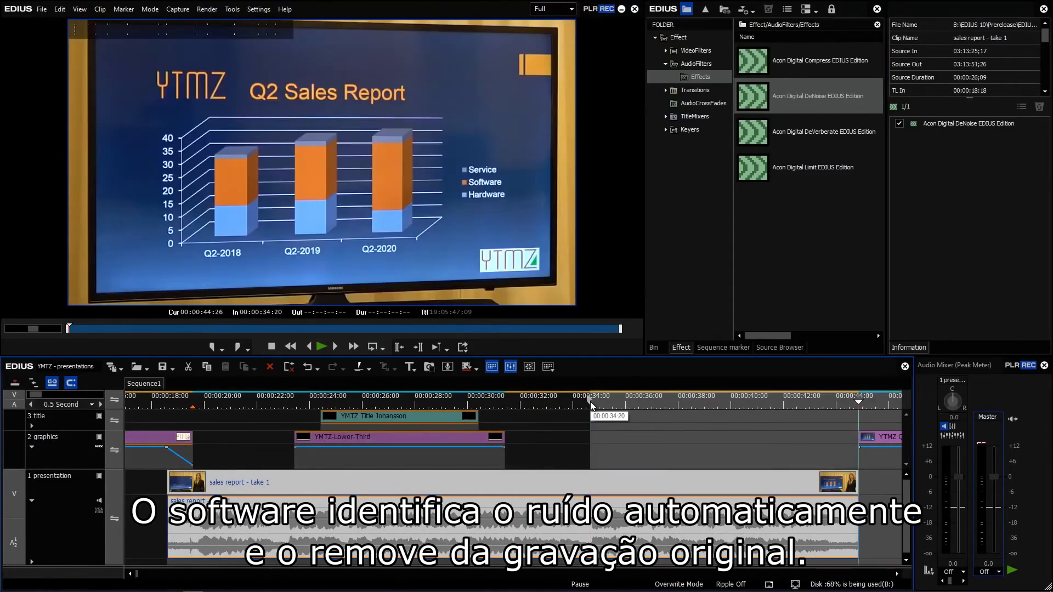
pyautogui.press('o')
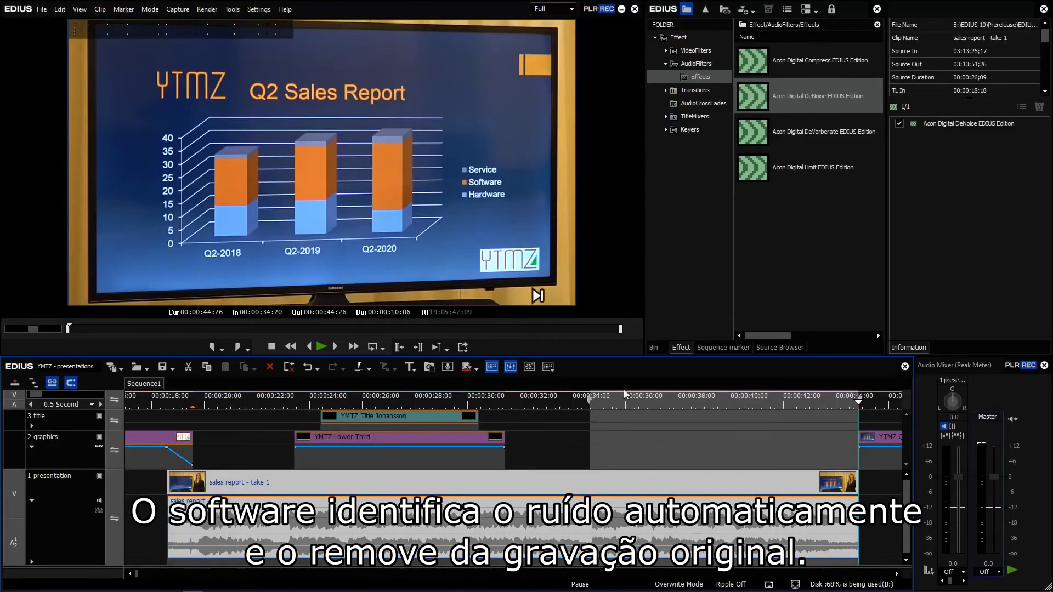
# Step: Compare the marked section in loop playback with the DeNoise filter disabled and with it enabled again
pyautogui.click(899, 124)
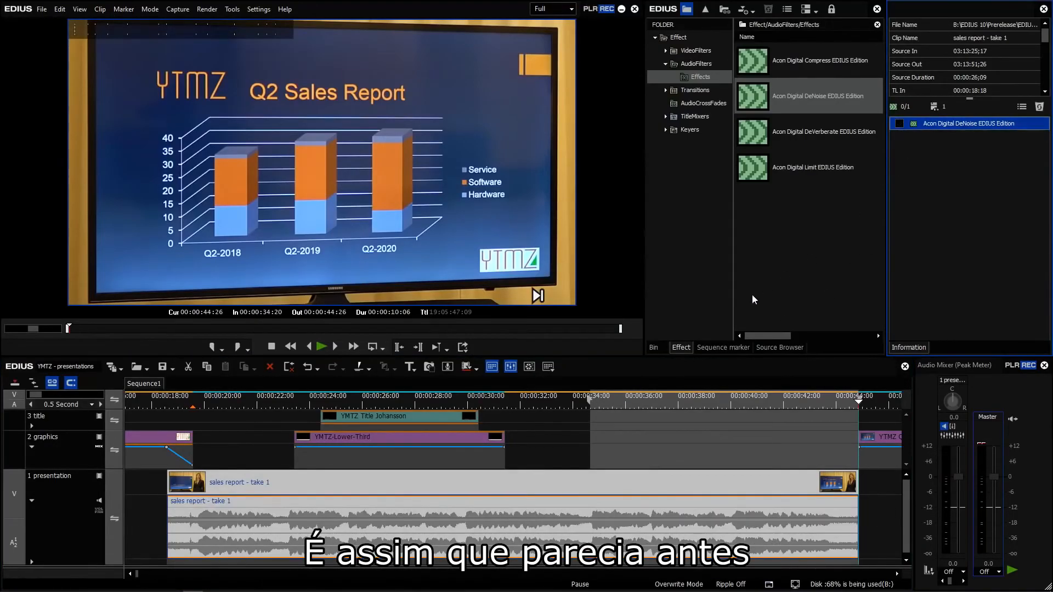
pyautogui.click(373, 349)
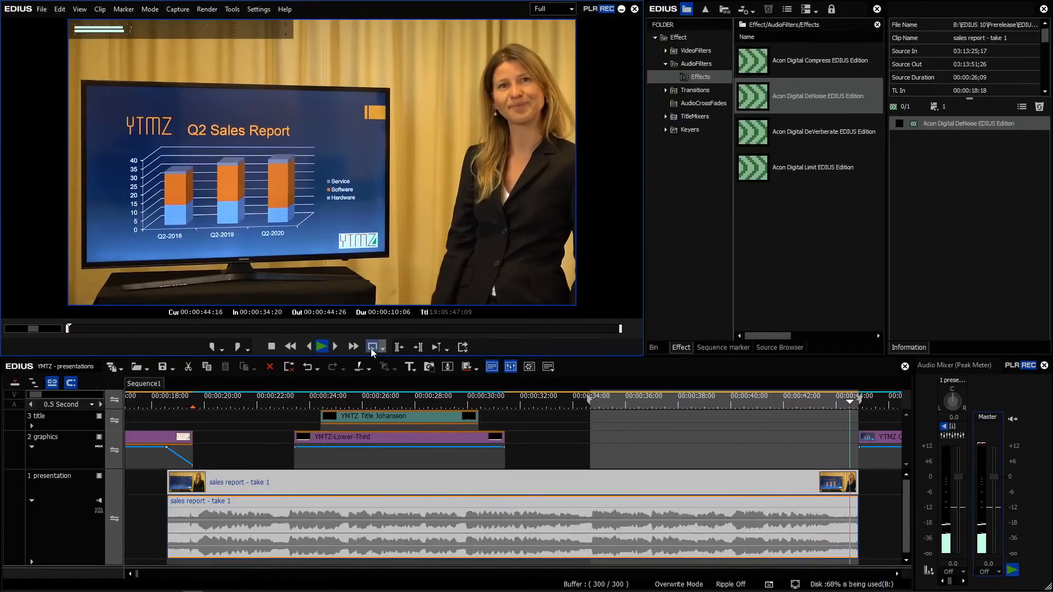
pyautogui.click(900, 123)
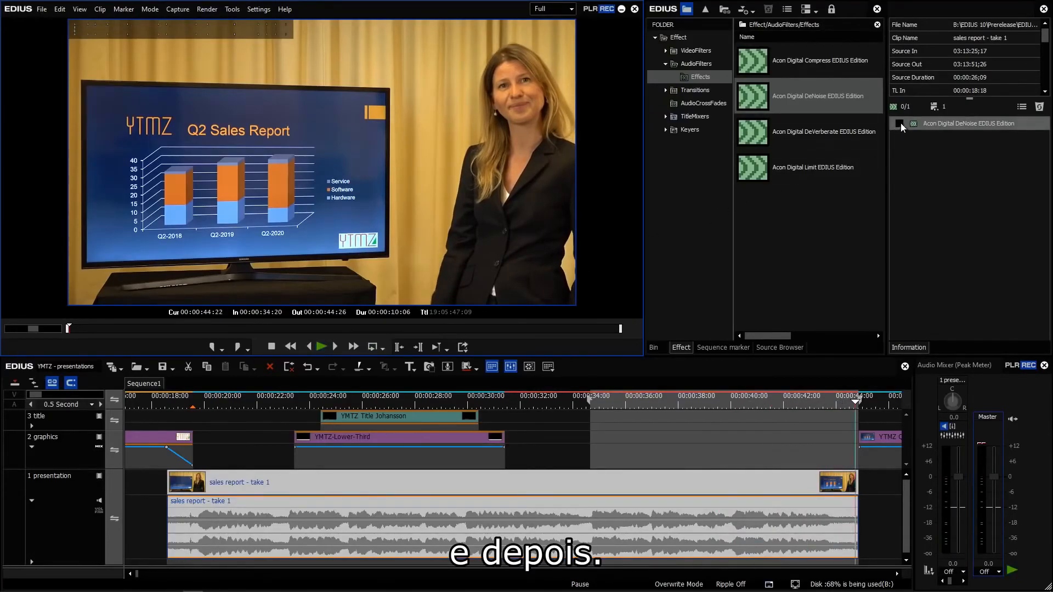
pyautogui.click(374, 347)
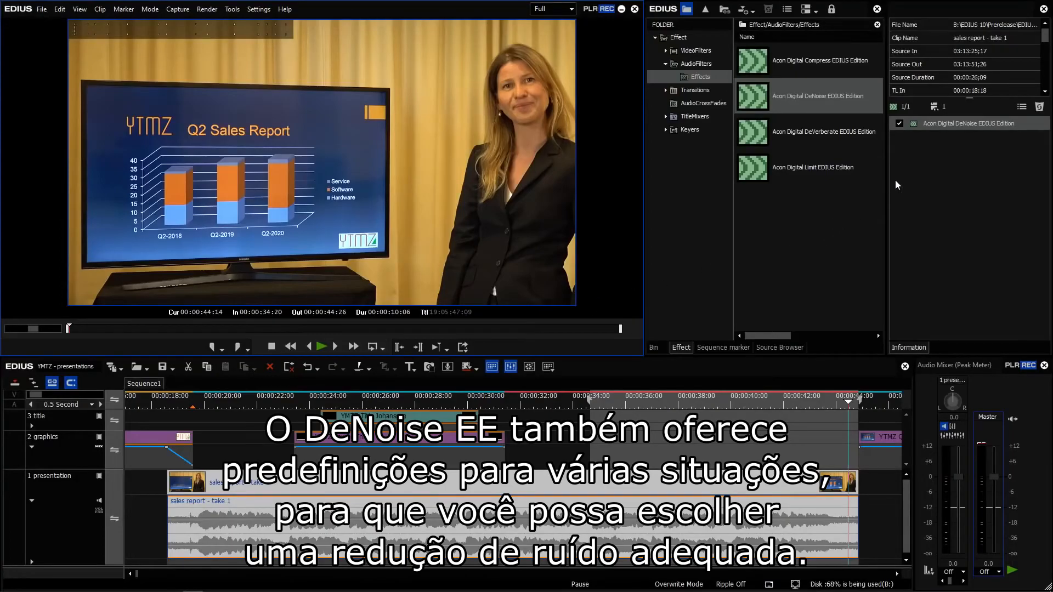
# Step: Audition the DeNoise presets Int. mic optimizer gentle, medium and strong during loop playback, and go back one preset
pyautogui.doubleClick(930, 128)
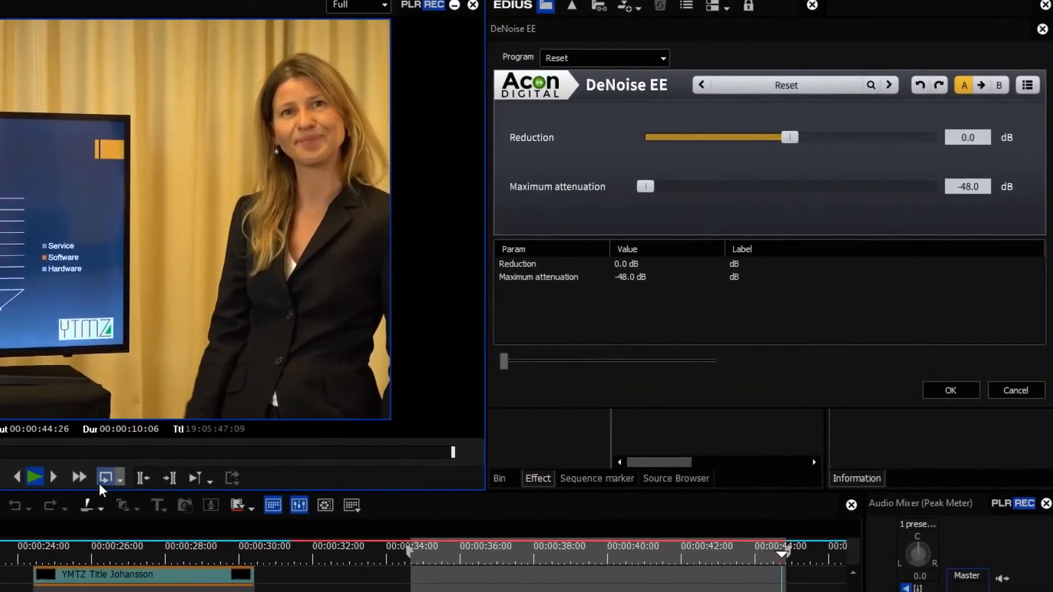
pyautogui.click(104, 478)
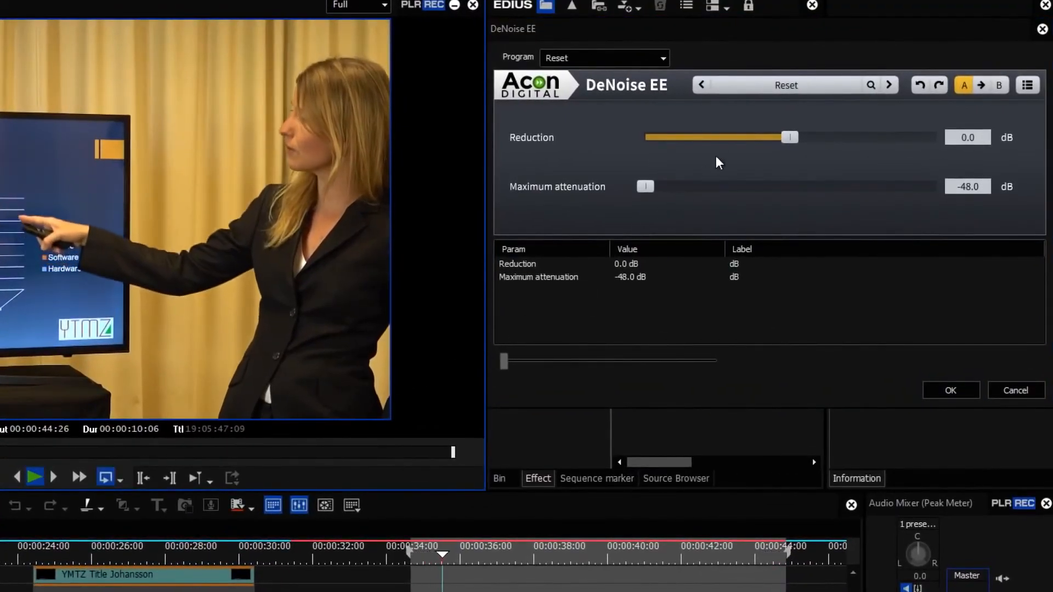
pyautogui.click(793, 85)
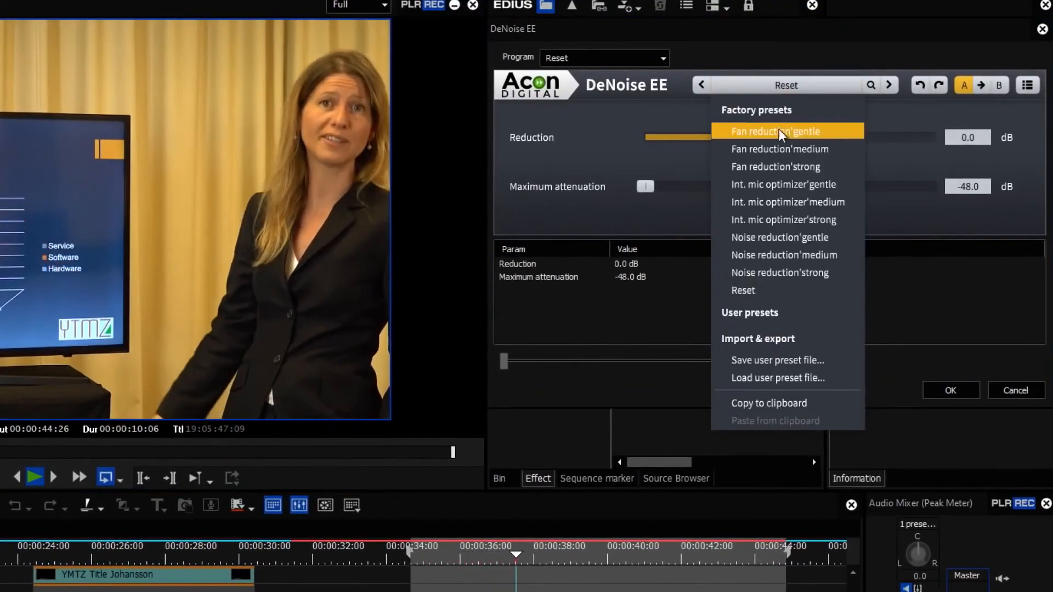
pyautogui.click(772, 183)
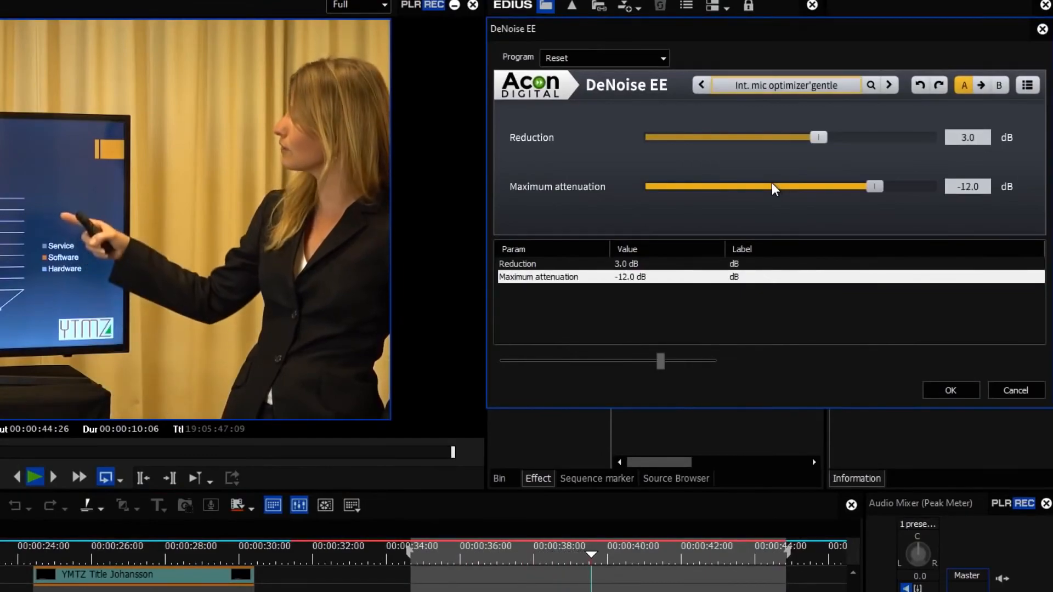
pyautogui.click(890, 84)
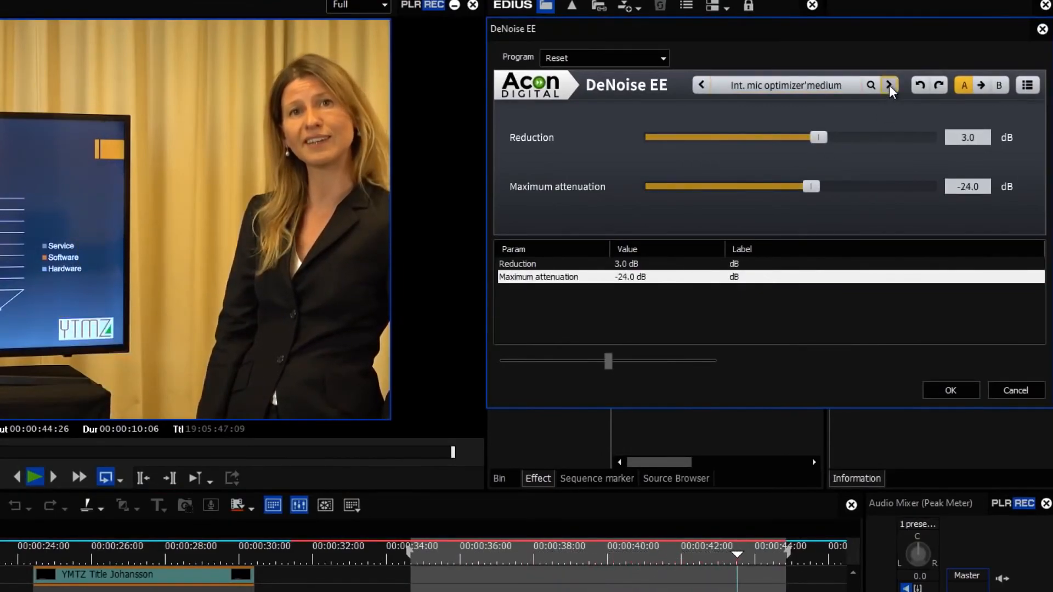
pyautogui.click(890, 84)
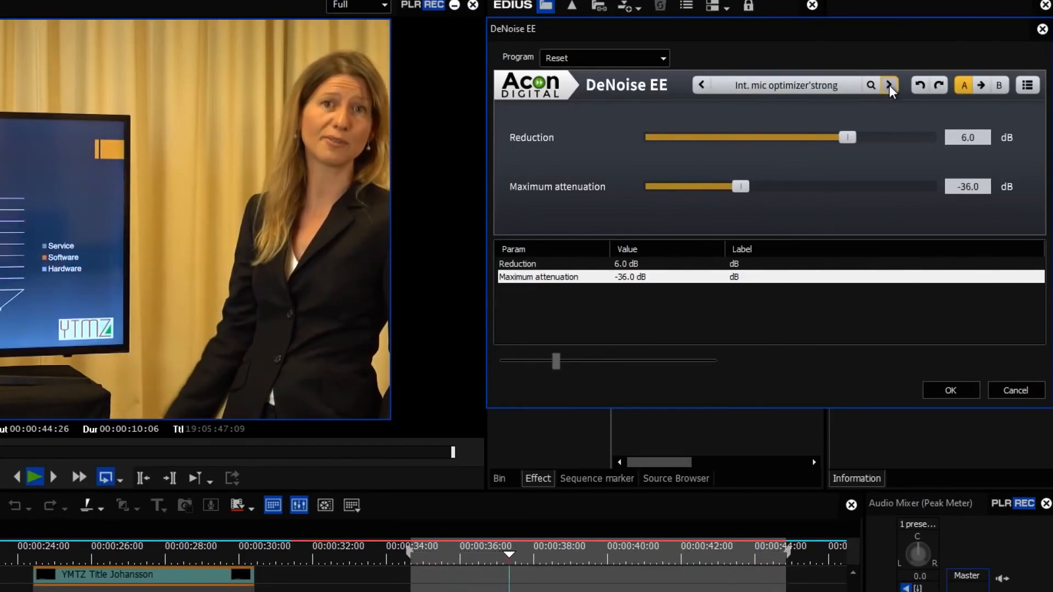
pyautogui.click(700, 85)
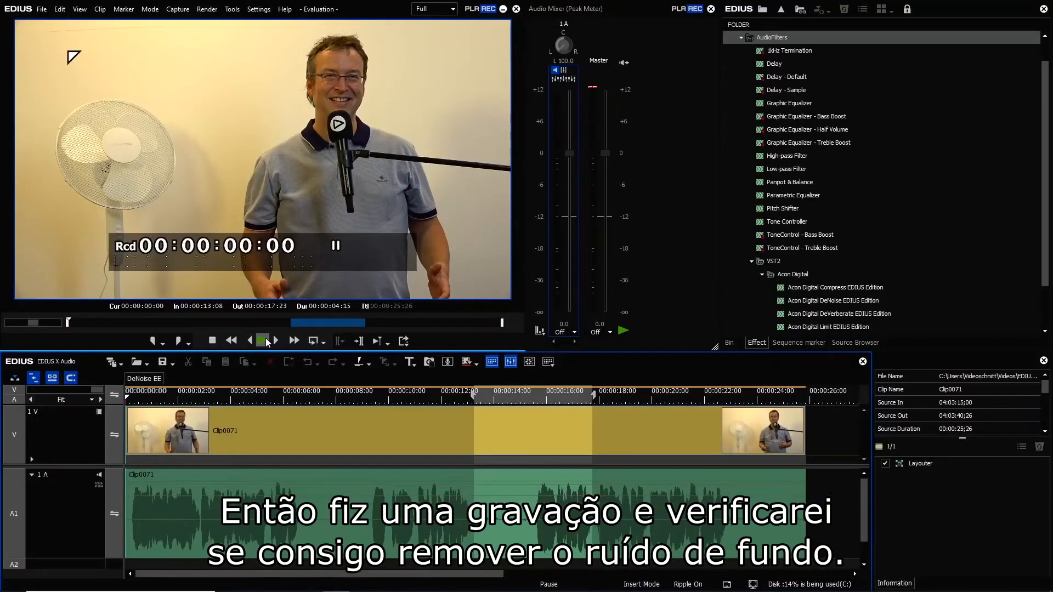
# Step: Apply the Acon Digital DeNoise EDIUS Edition filter to Clip0071's audio and play the result from 00:00:07:14
pyautogui.click(267, 343)
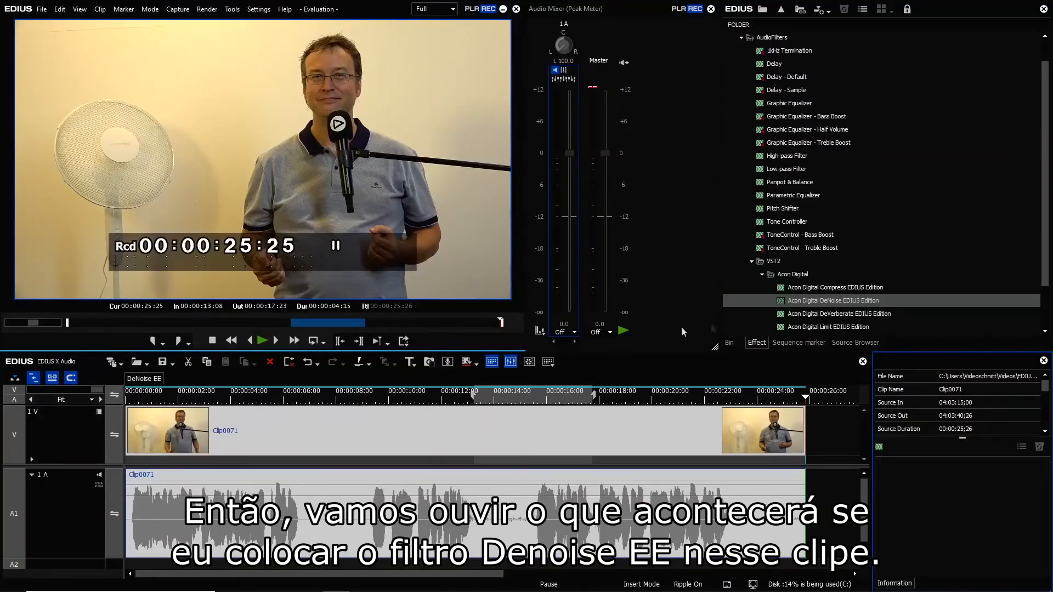
pyautogui.moveTo(796, 302); pyautogui.dragTo(457, 492)
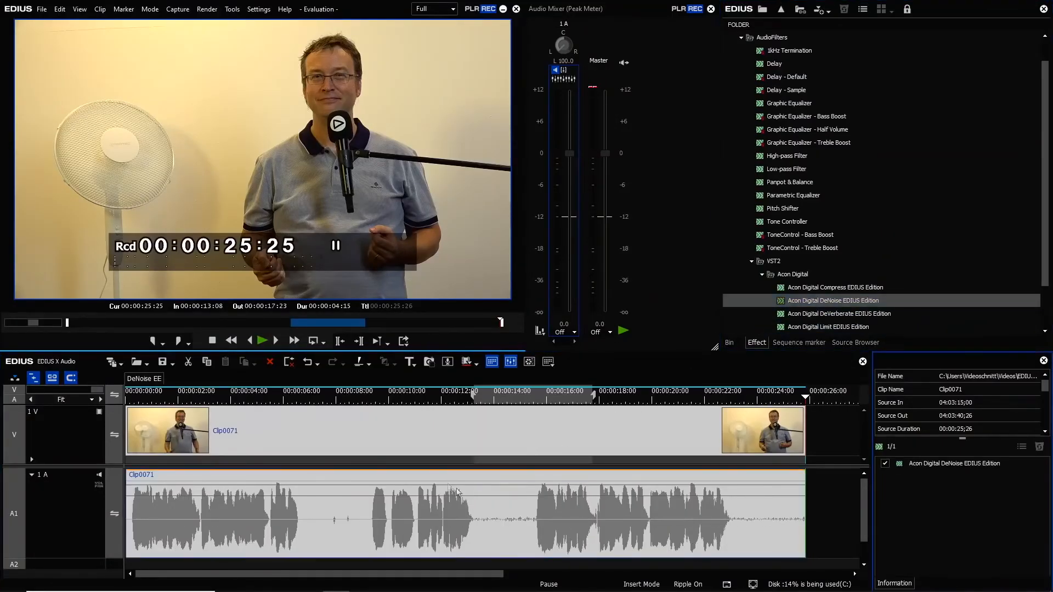
pyautogui.click(324, 406)
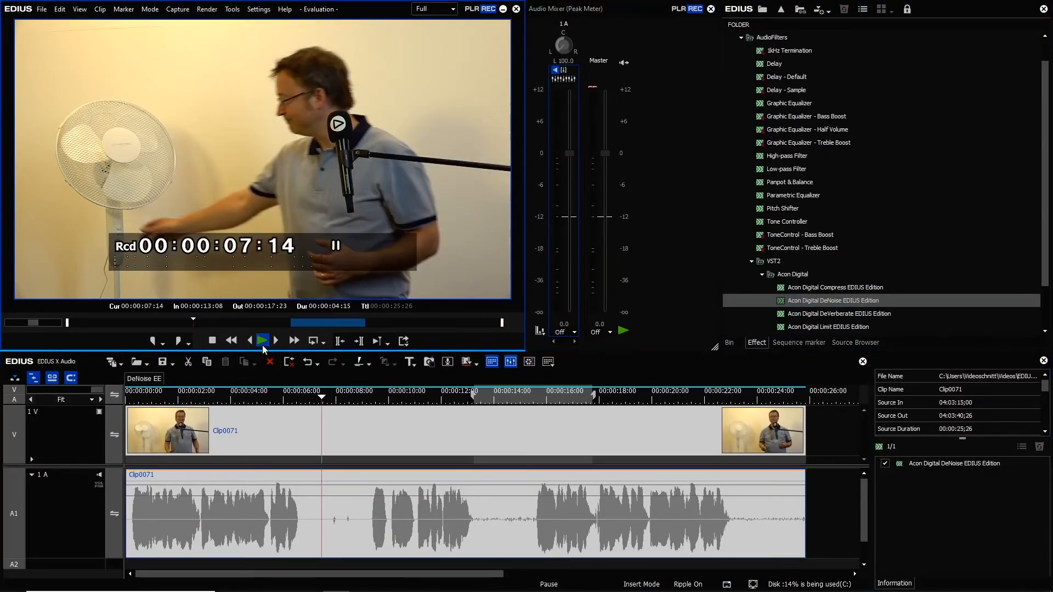
pyautogui.click(263, 341)
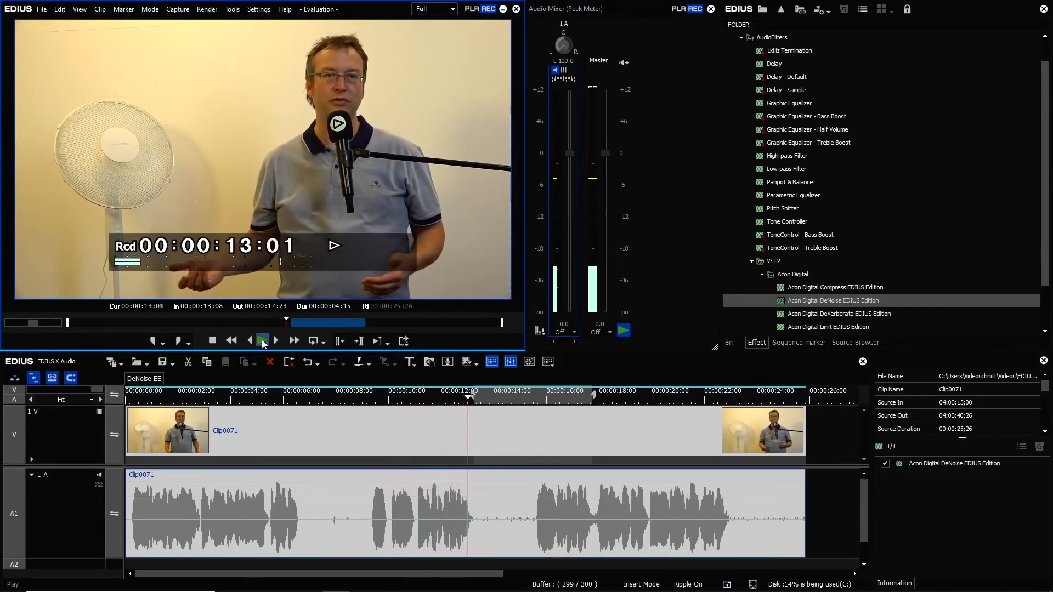
pyautogui.click(263, 341)
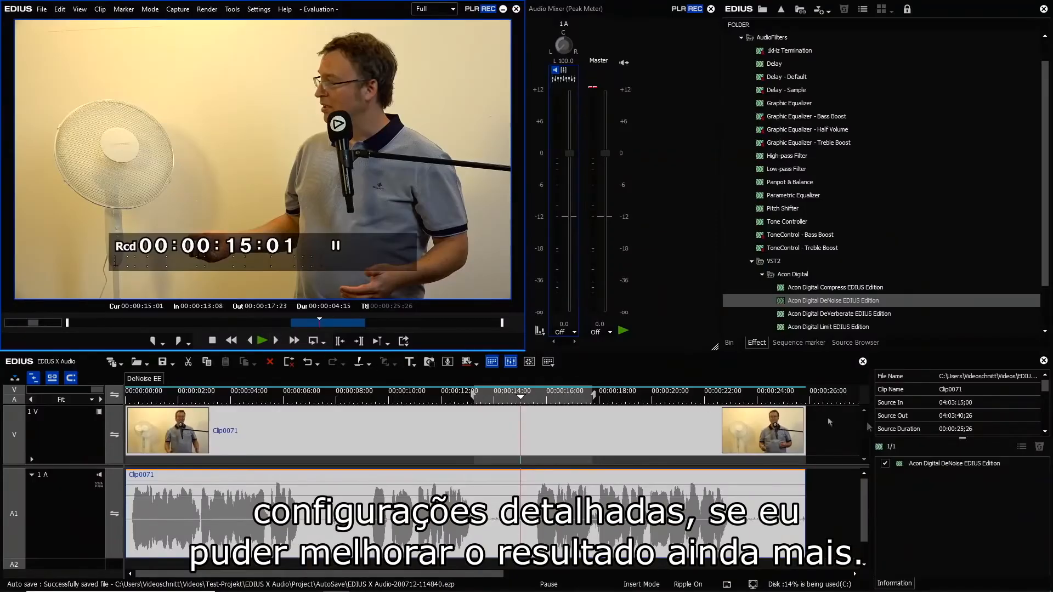
# Step: Load the Fan reduction gentle preset in Clip0071's DeNoise filter and loop the section between the In and Out points
pyautogui.doubleClick(945, 463)
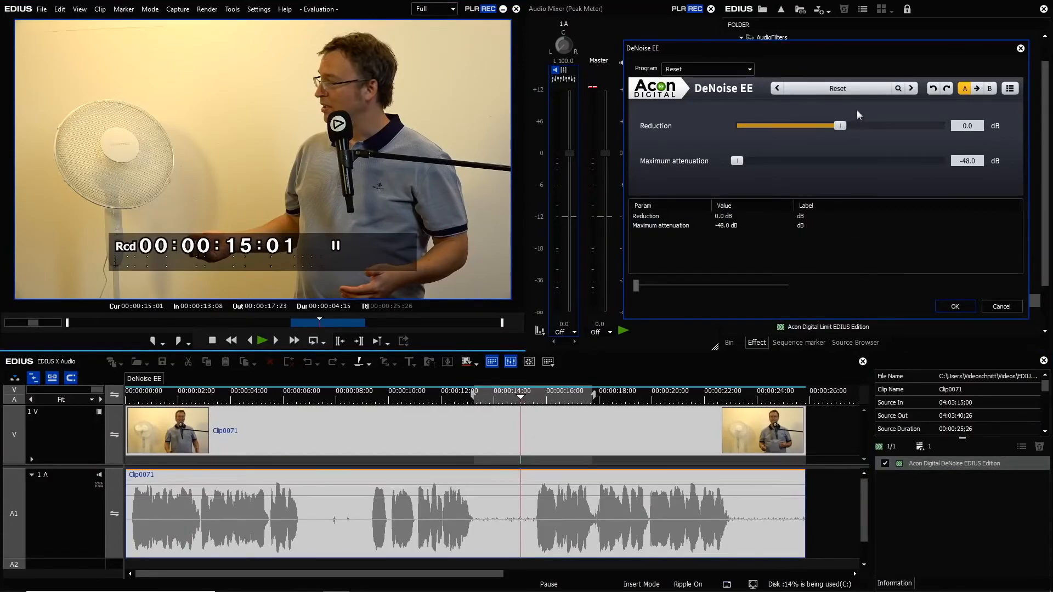
pyautogui.click(857, 87)
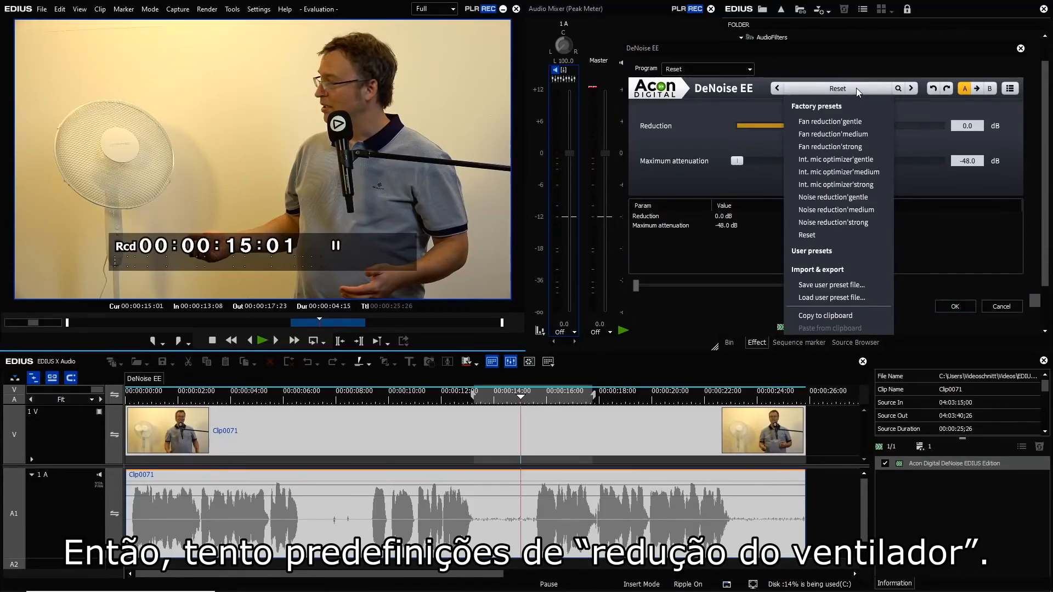
pyautogui.click(855, 120)
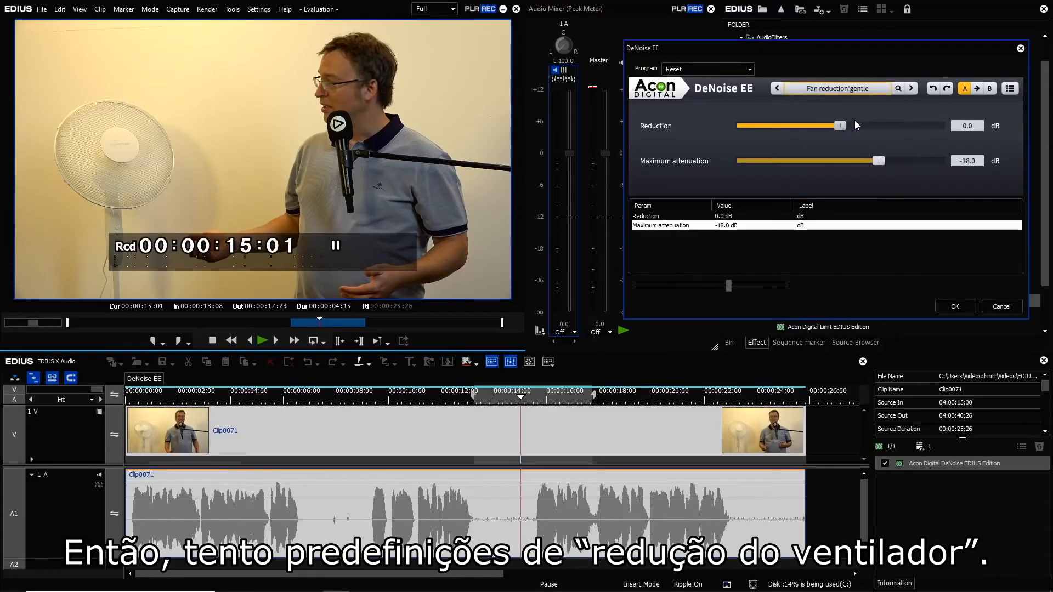
pyautogui.click(313, 341)
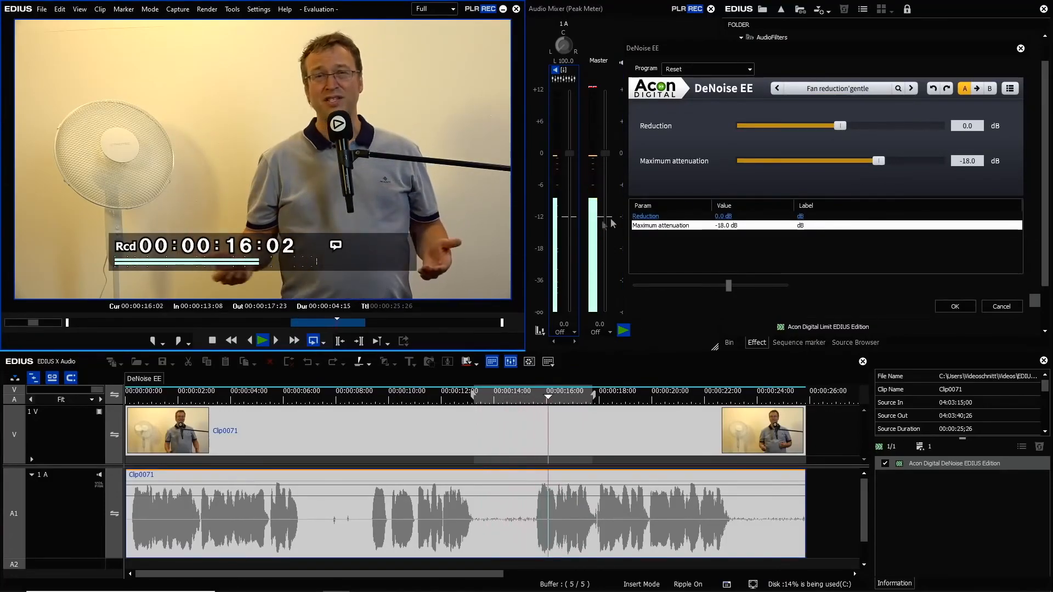
pyautogui.click(276, 341)
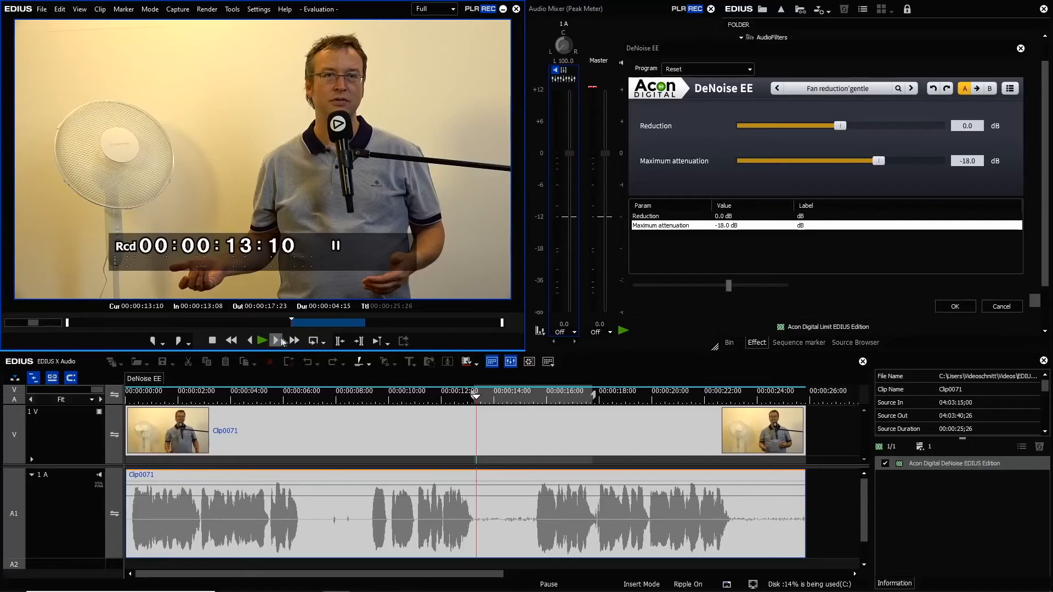
pyautogui.click(314, 341)
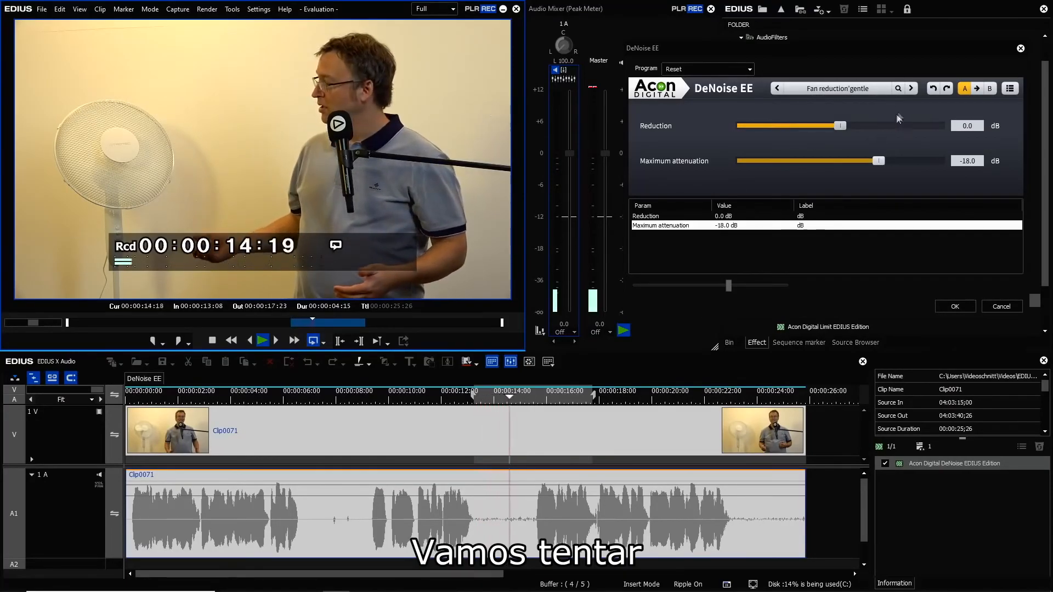
# Step: Try the Fan reduction medium and strong presets during loop playback, and settle on Fan reduction medium
pyautogui.click(912, 90)
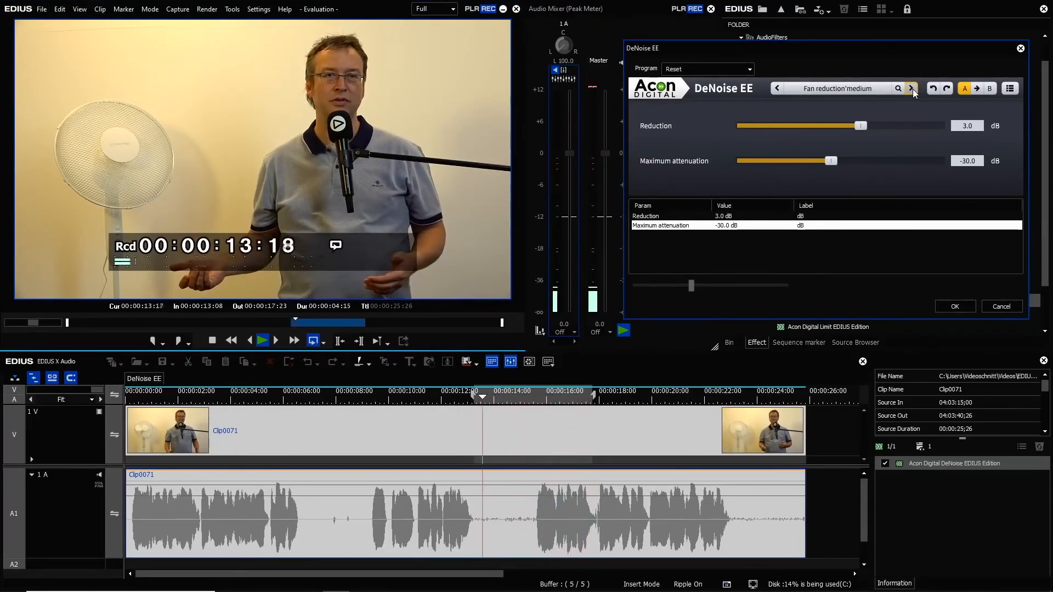
pyautogui.click(912, 89)
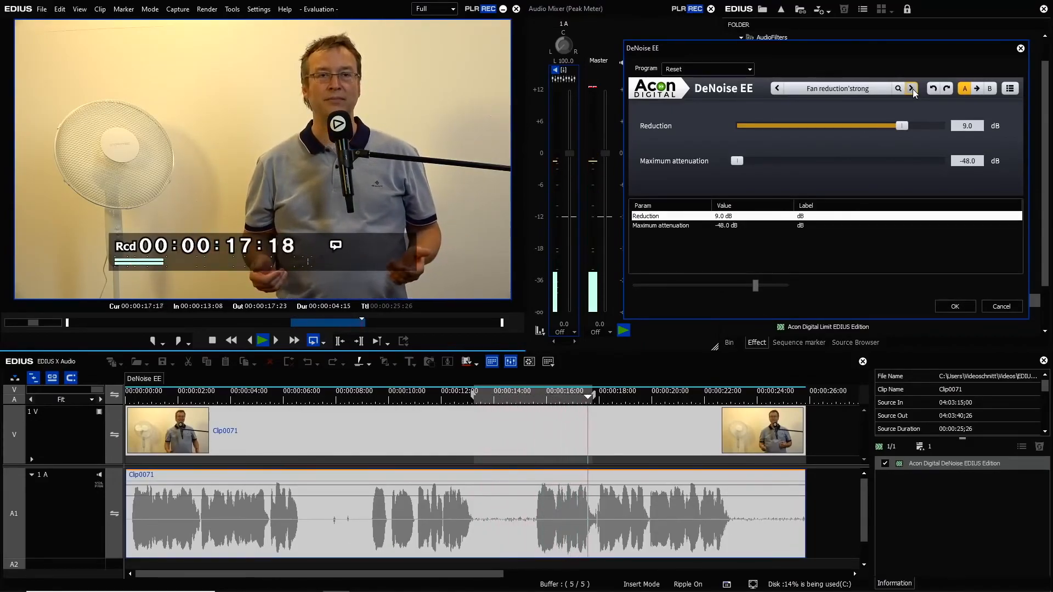
pyautogui.click(779, 89)
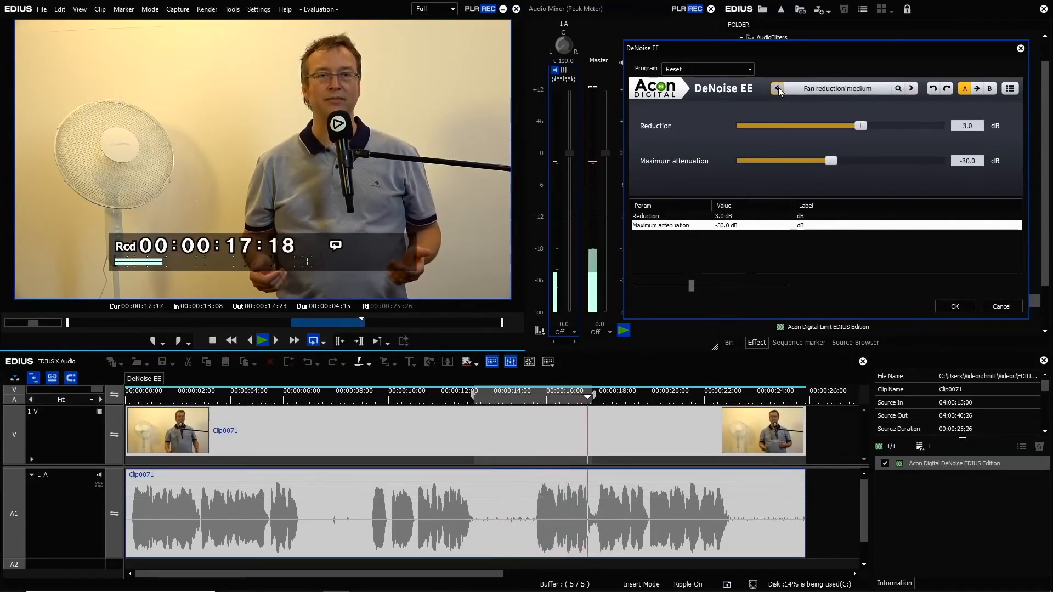
# Step: Compare Clip0071's playback with the DeNoise filter disabled and enabled again
pyautogui.click(262, 342)
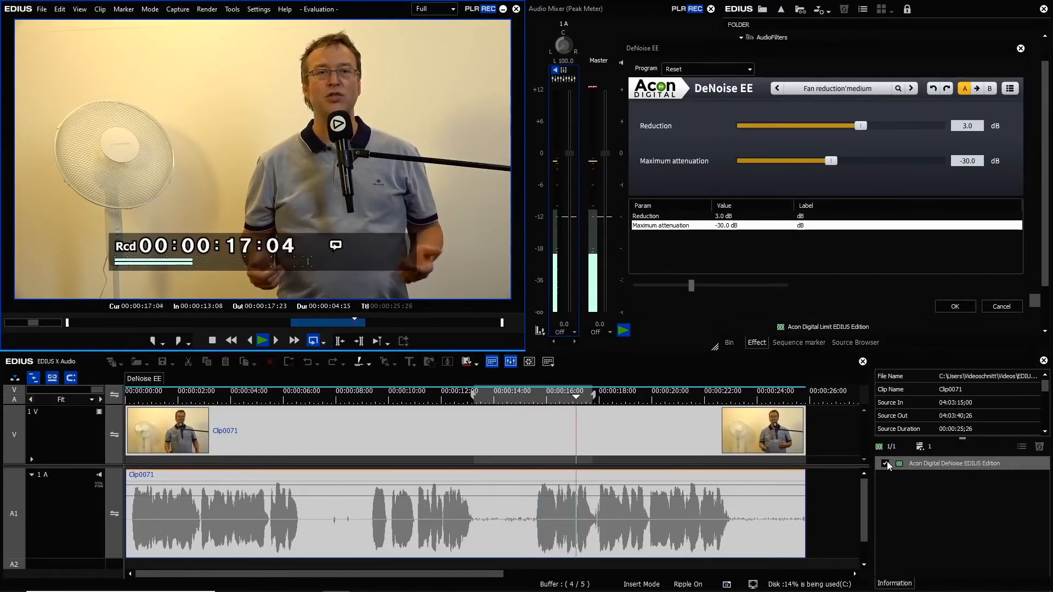
pyautogui.click(886, 463)
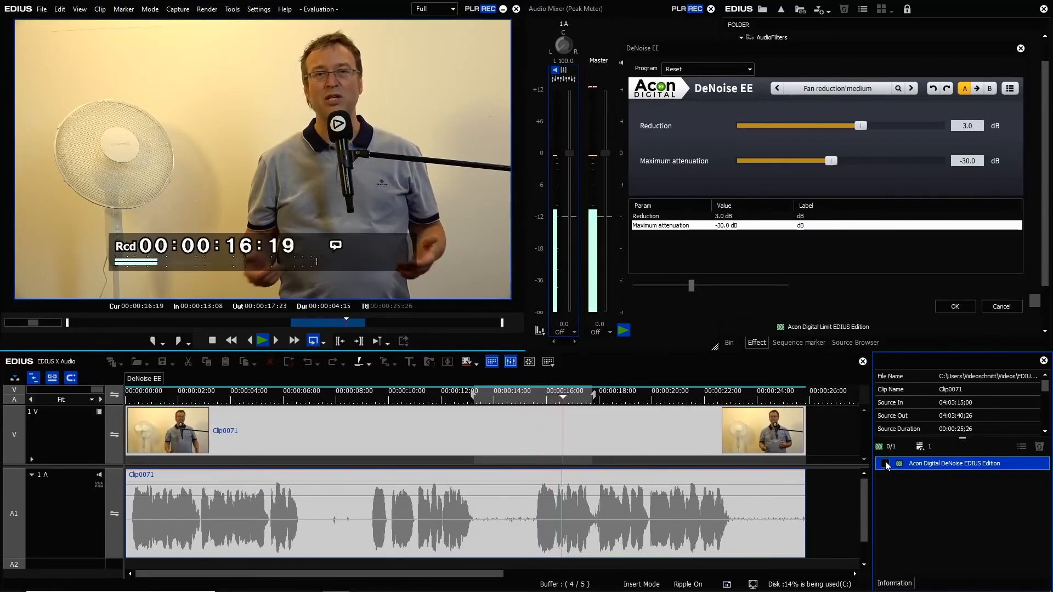
pyautogui.click(886, 463)
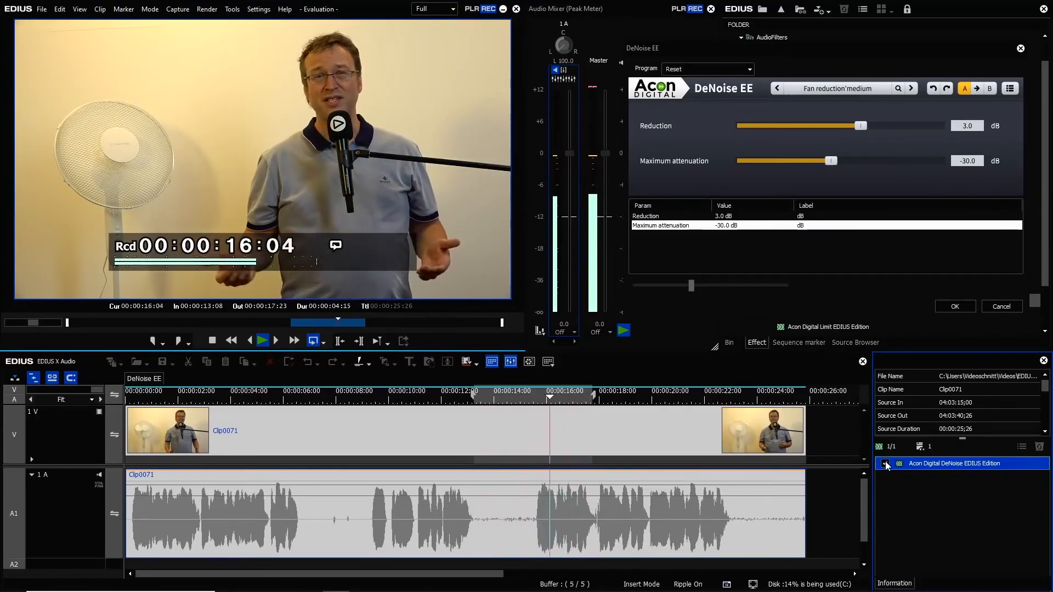
# Step: Toggle the DeNoise filter off and on once more during Clip0071's loop playback, and stop the playback
pyautogui.click(886, 463)
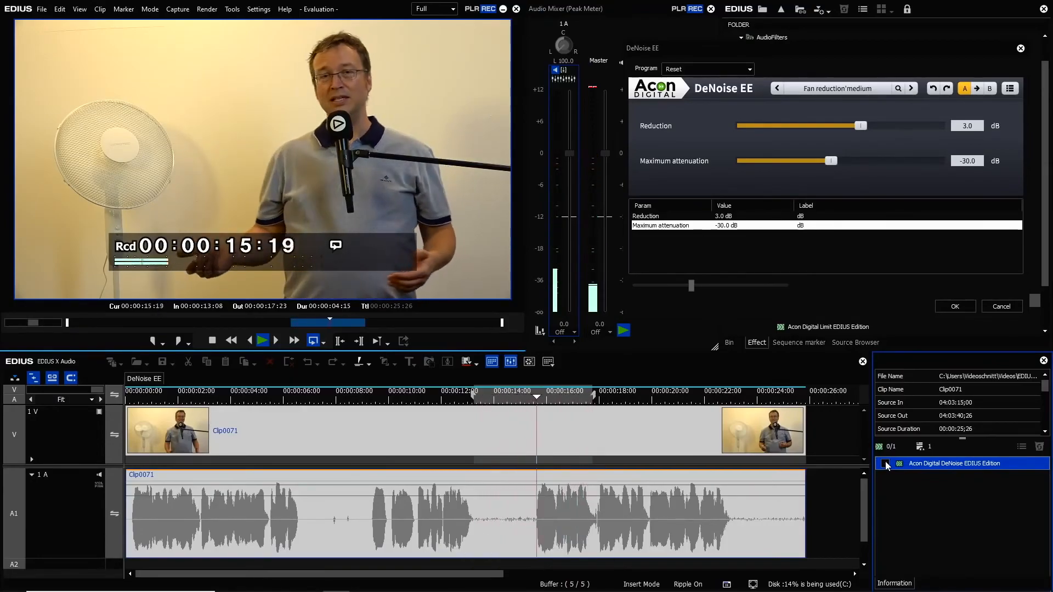
pyautogui.click(886, 464)
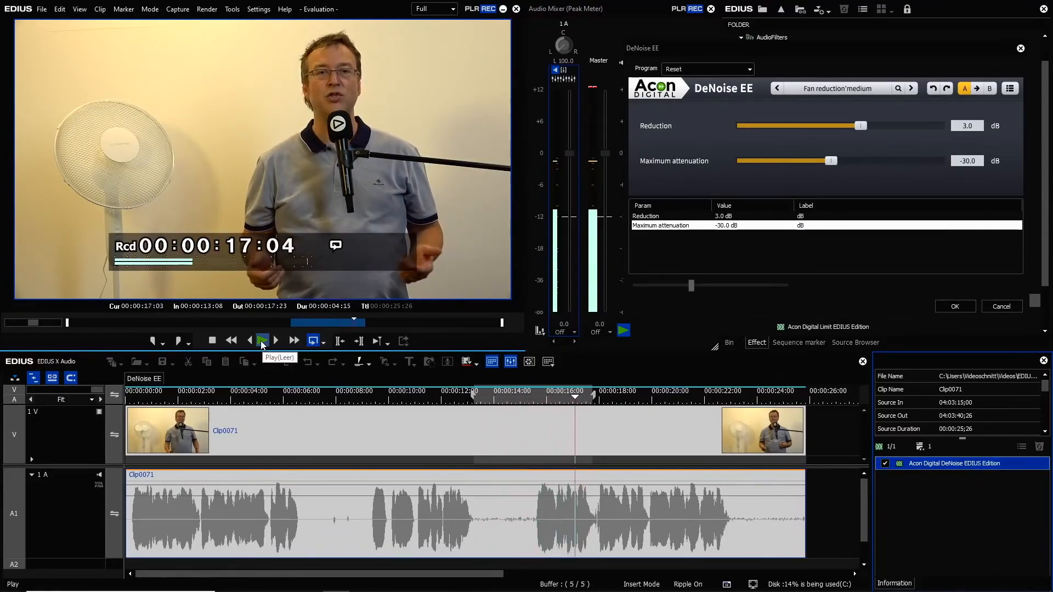
pyautogui.click(261, 341)
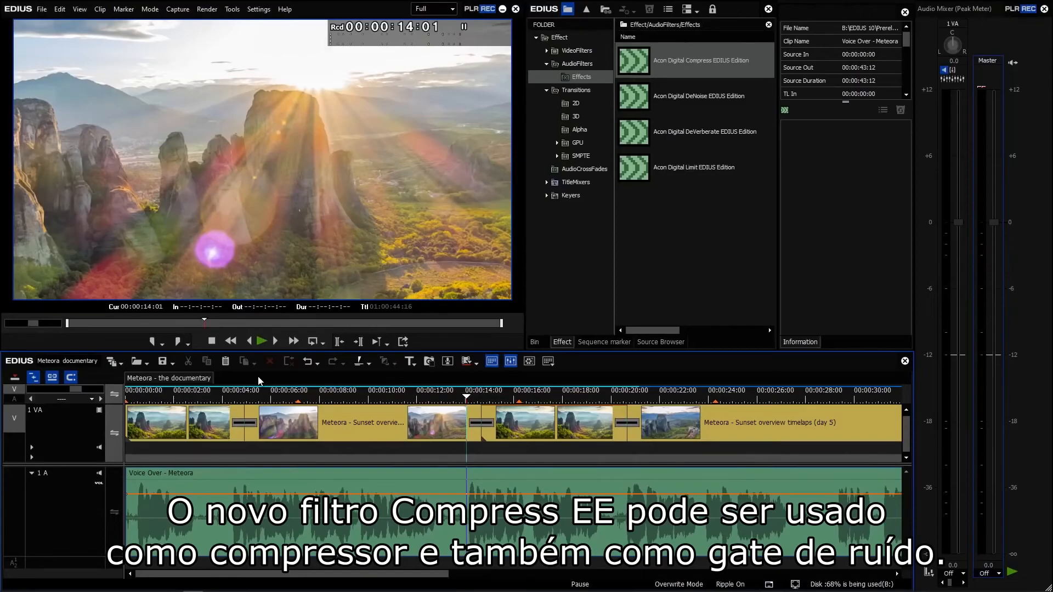
# Step: Apply the Acon Digital Compress EDIUS Edition filter to the Voice Over - Meteora clip and load its Noise gate at -36dB preset
pyautogui.moveTo(629, 84); pyautogui.dragTo(456, 525)
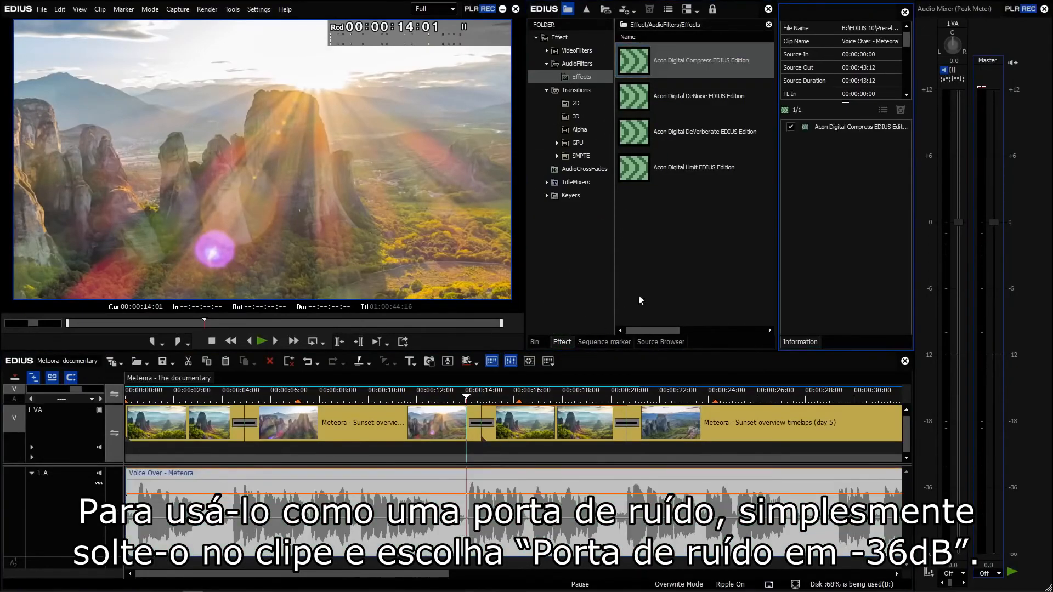
pyautogui.doubleClick(823, 131)
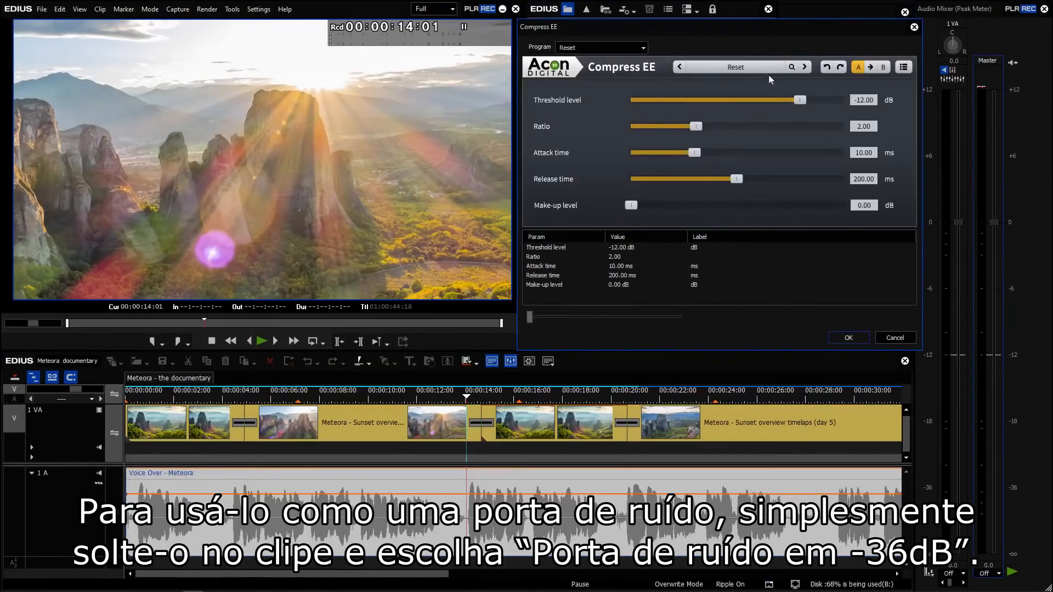
pyautogui.click(758, 65)
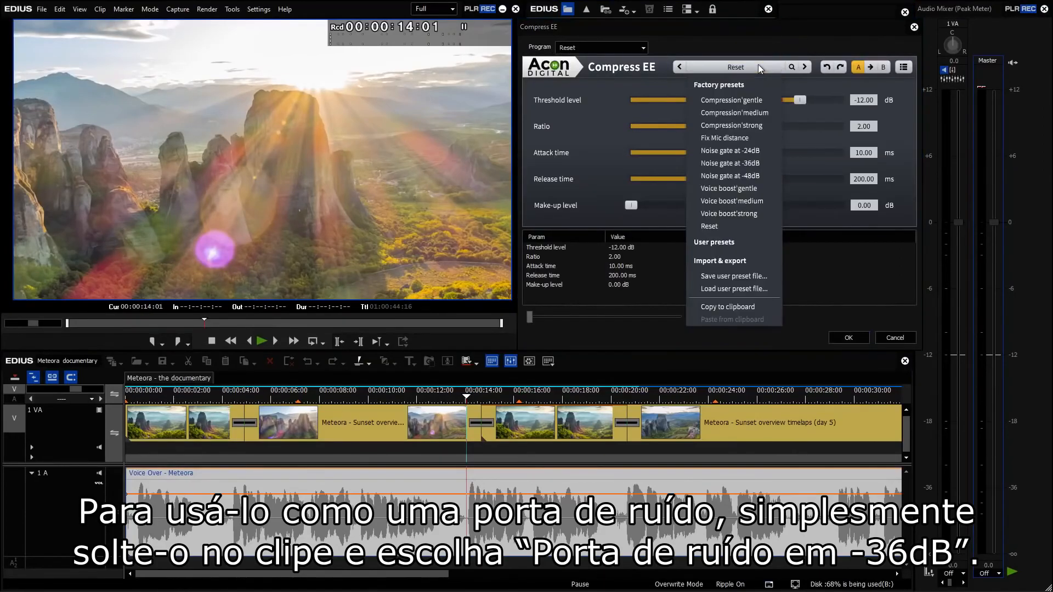
pyautogui.click(742, 164)
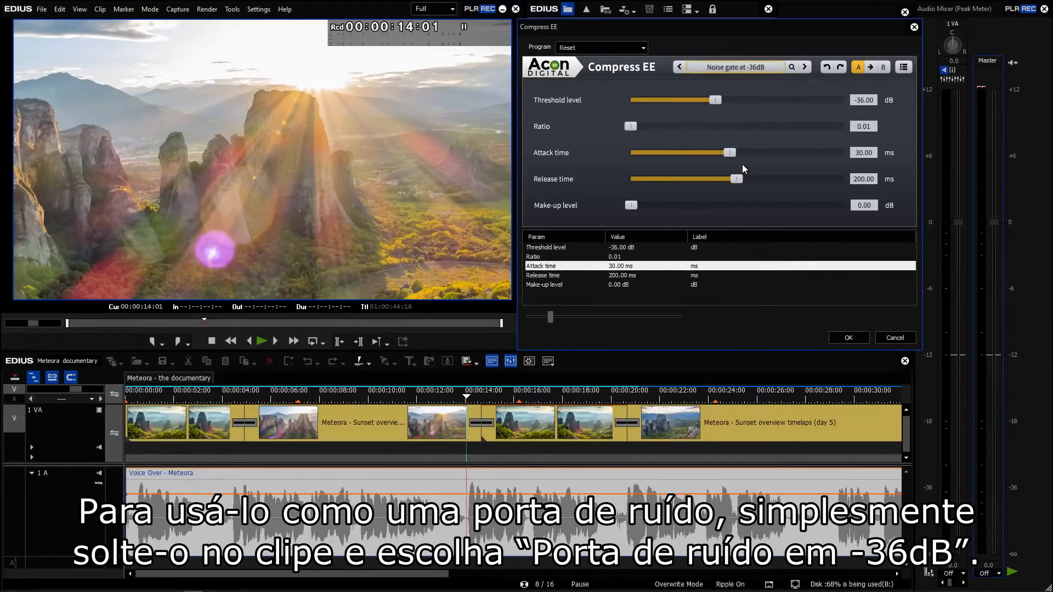
# Step: Play the gated voice-over, set the In point at 00:00:26:09 and the Out point at 00:00:29:07, and loop that section
pyautogui.click(266, 343)
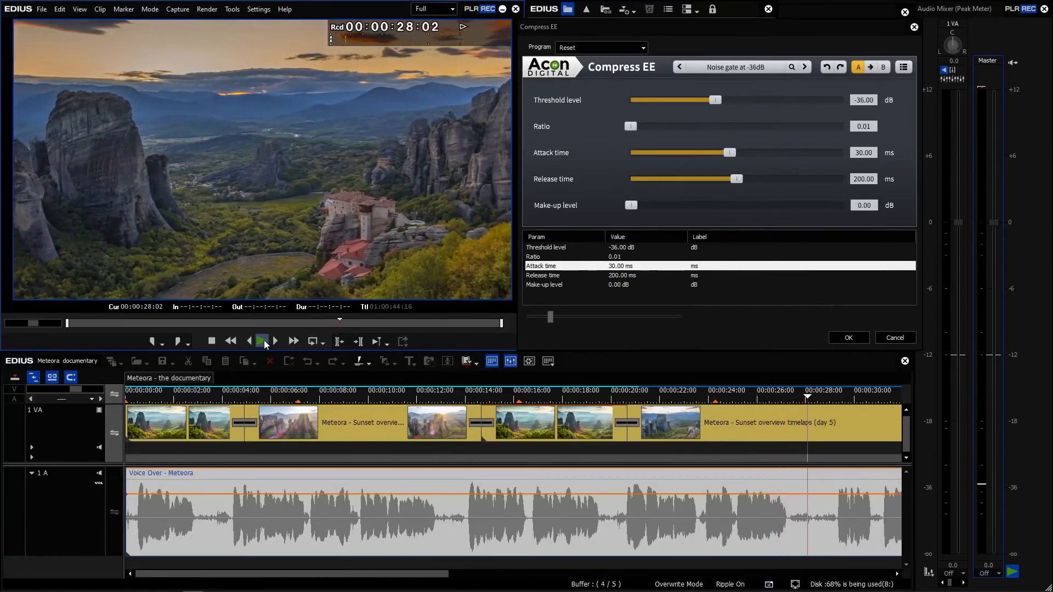
pyautogui.click(264, 341)
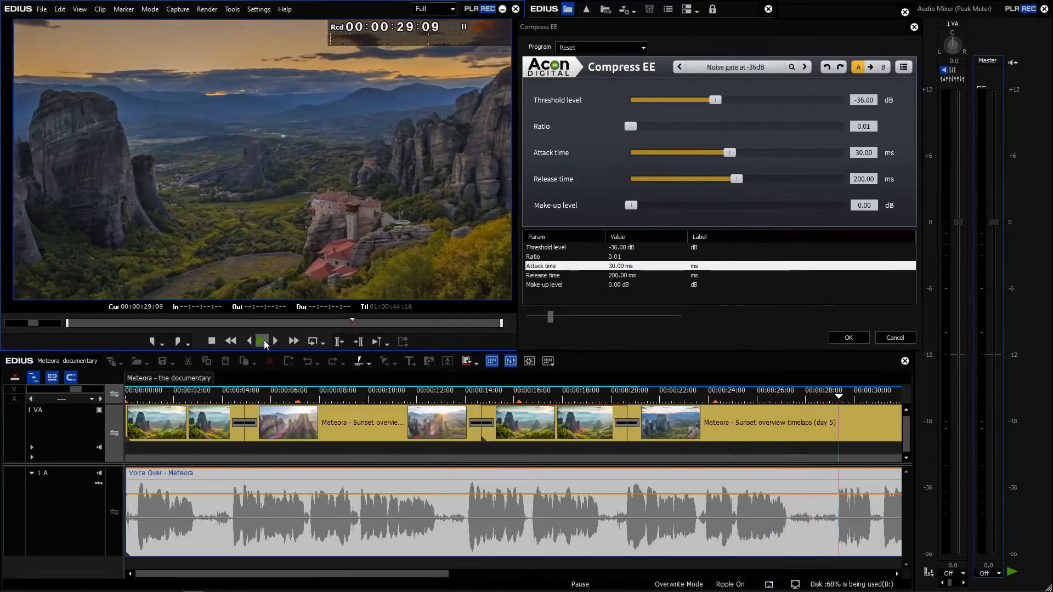
pyautogui.press('Left')
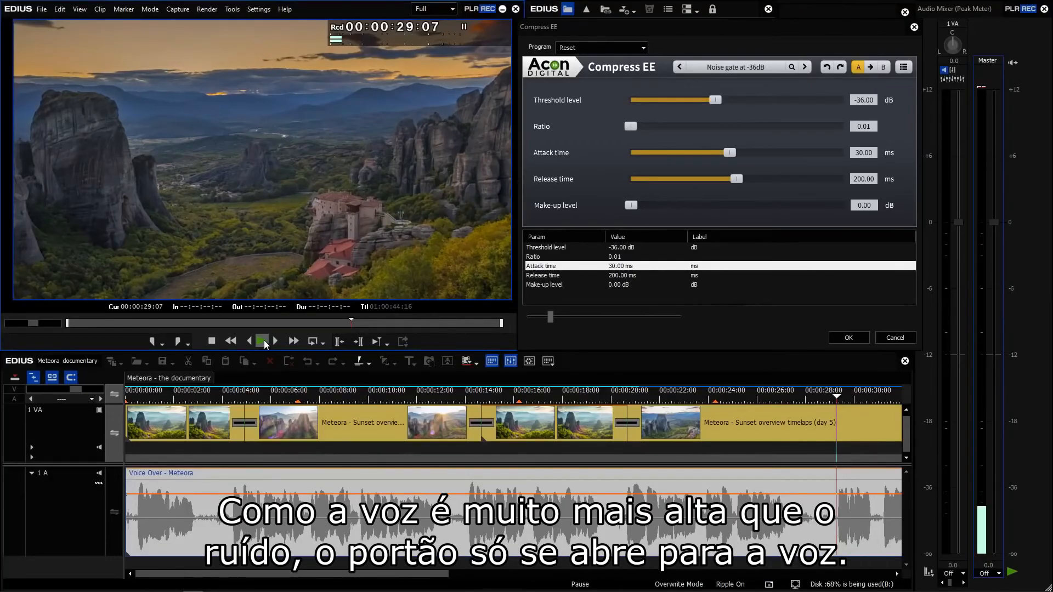
pyautogui.press('o')
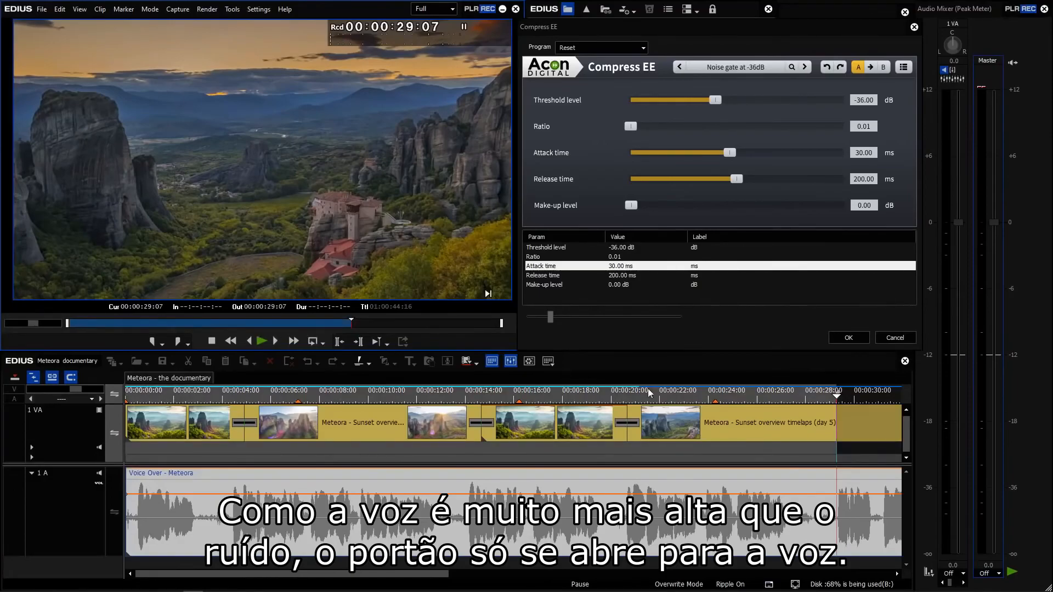
pyautogui.click(767, 401)
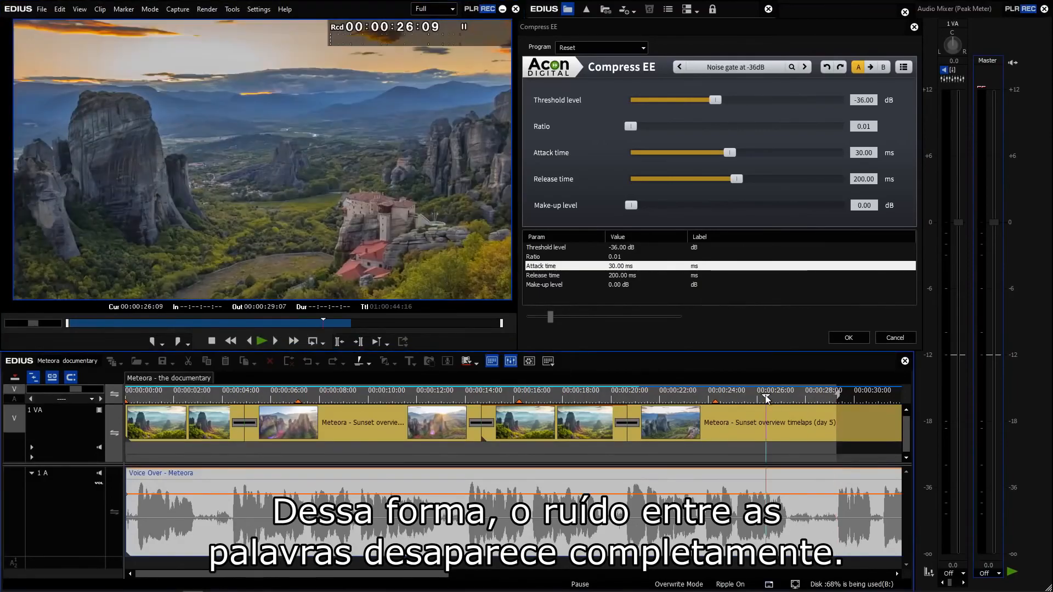
pyautogui.press('i')
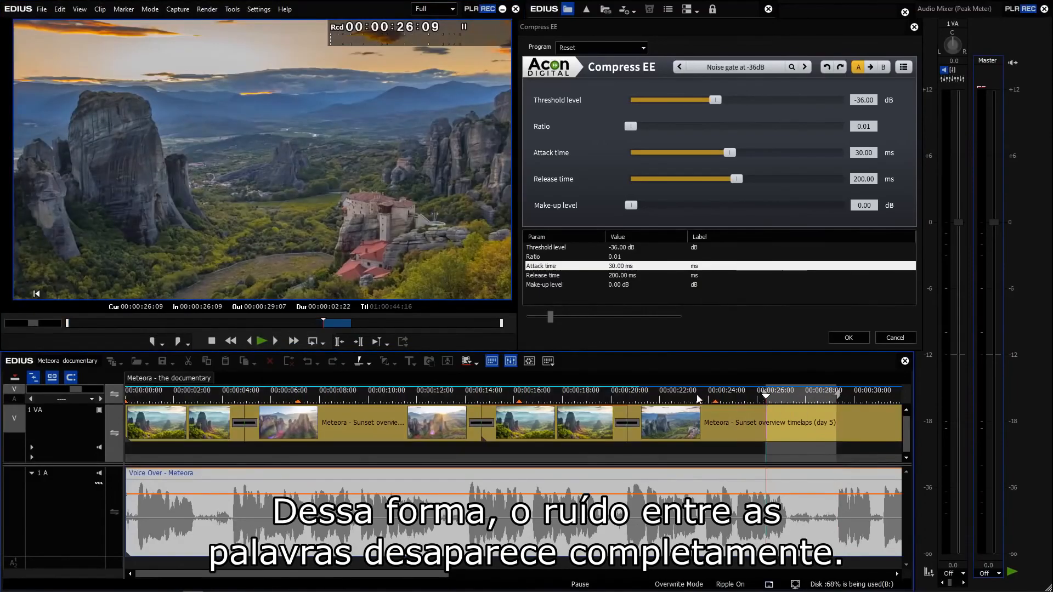
pyautogui.click(312, 343)
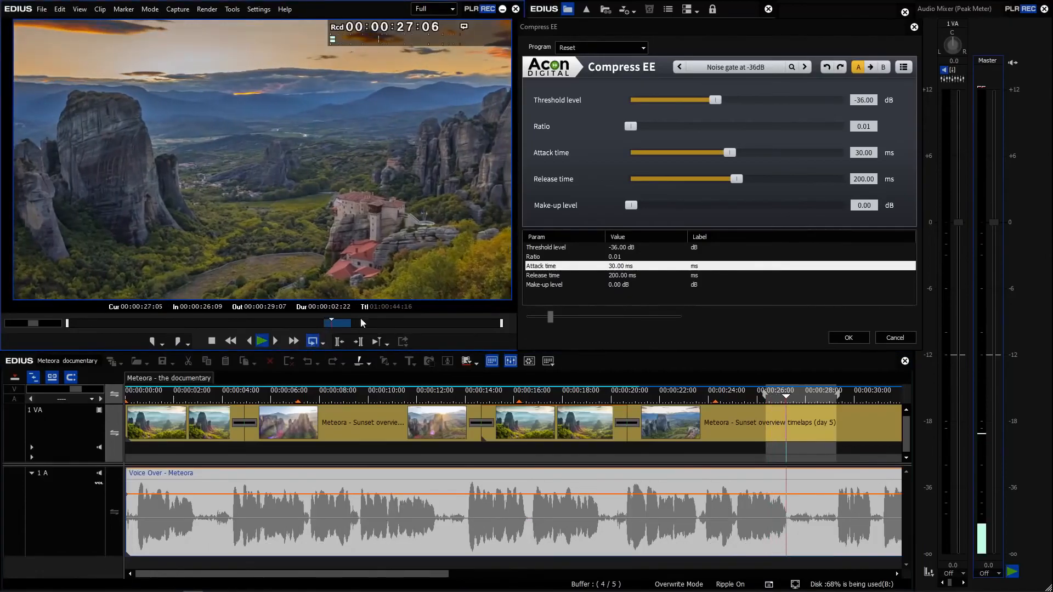
# Step: Try the Noise gate at -48dB and -24dB presets, and threshold levels of about -12 dB and -49 dB, during loop playback
pyautogui.click(805, 67)
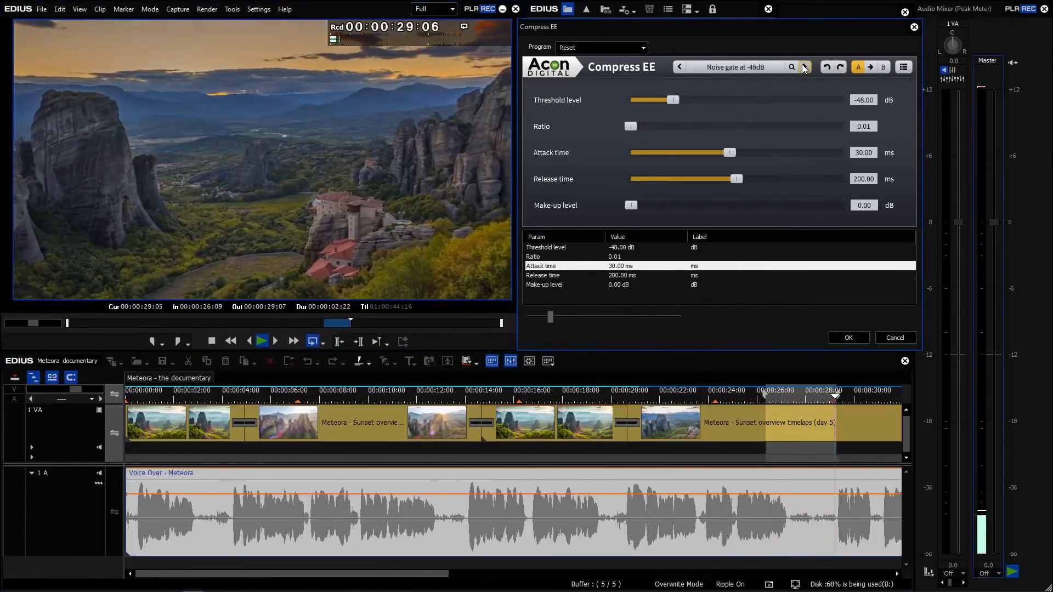
pyautogui.click(679, 67)
pyautogui.click(679, 67)
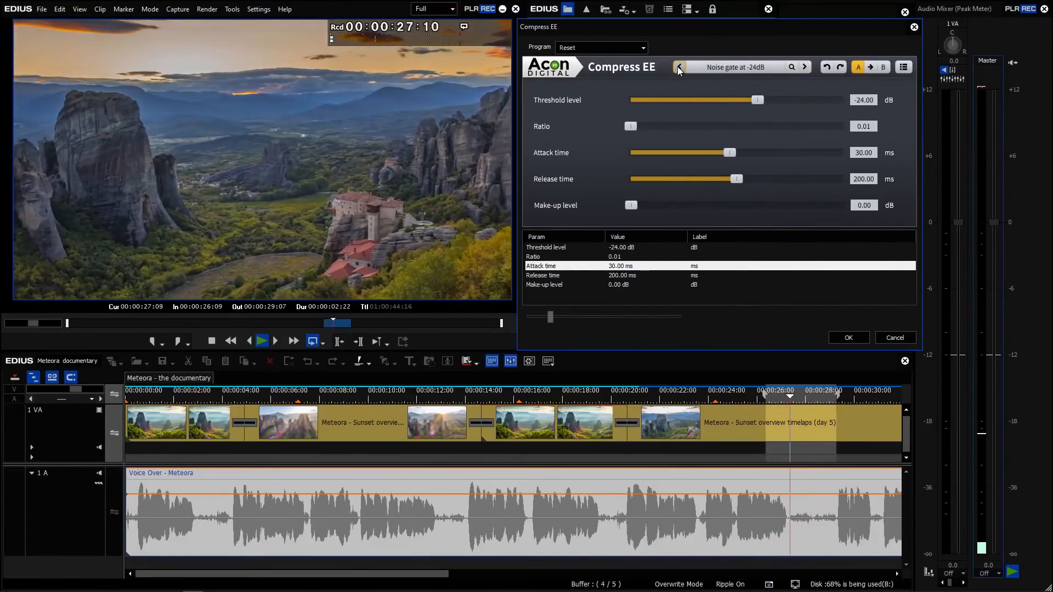
pyautogui.click(754, 102)
pyautogui.moveTo(708, 104); pyautogui.dragTo(799, 99)
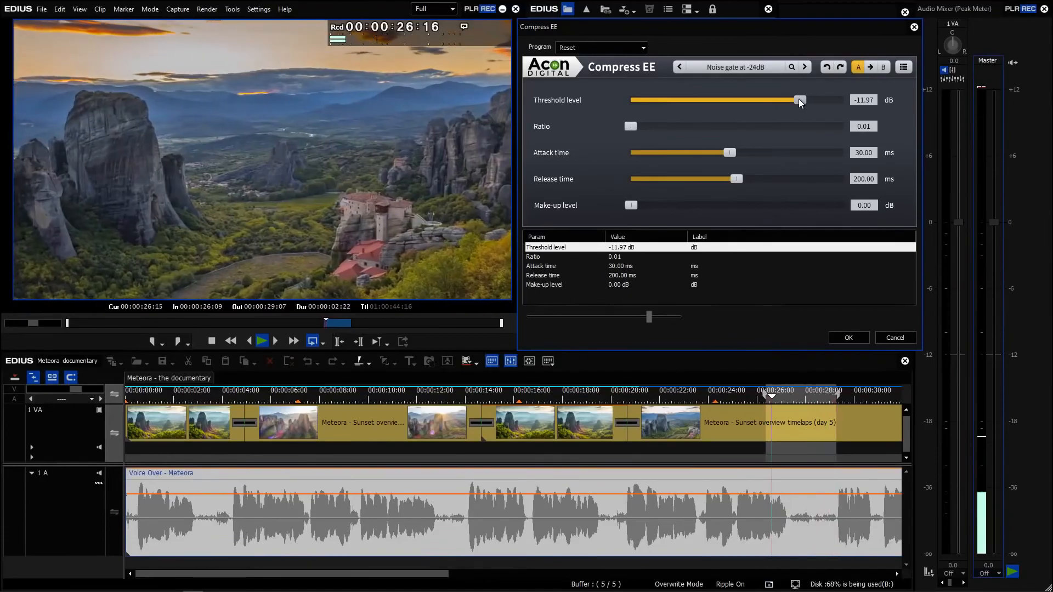
pyautogui.moveTo(799, 100); pyautogui.dragTo(669, 103)
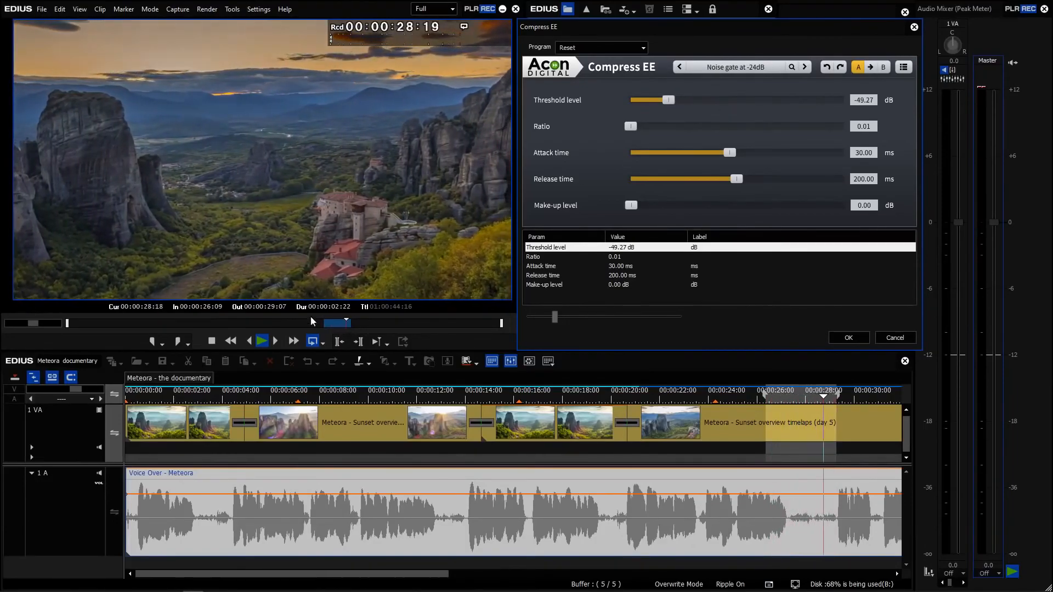
# Step: Stop playback, reload the Noise gate at -36dB preset in the Compress filter, and accept the filter settings
pyautogui.press('space')
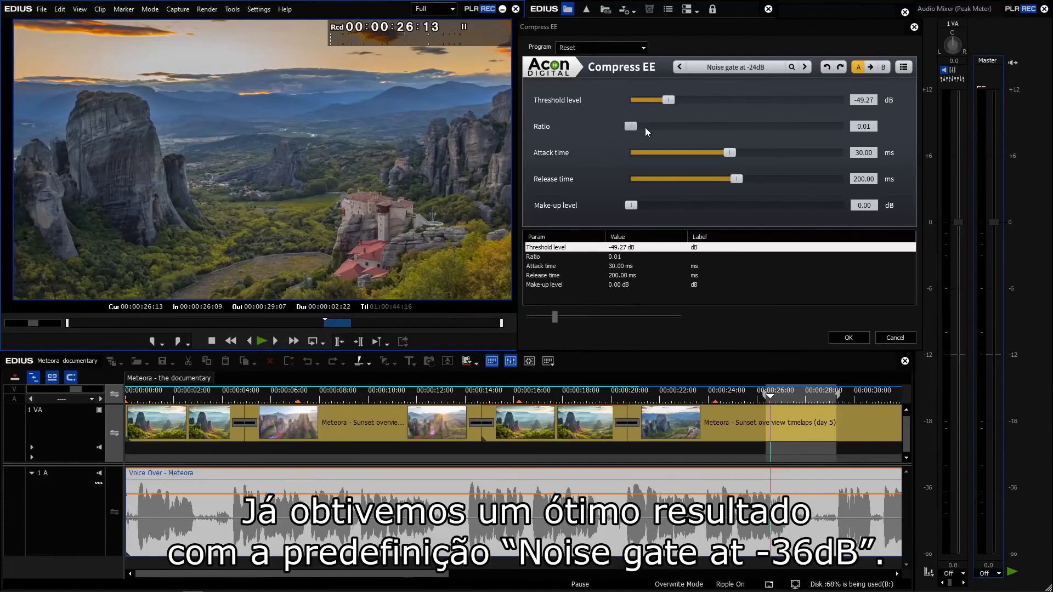
pyautogui.click(730, 68)
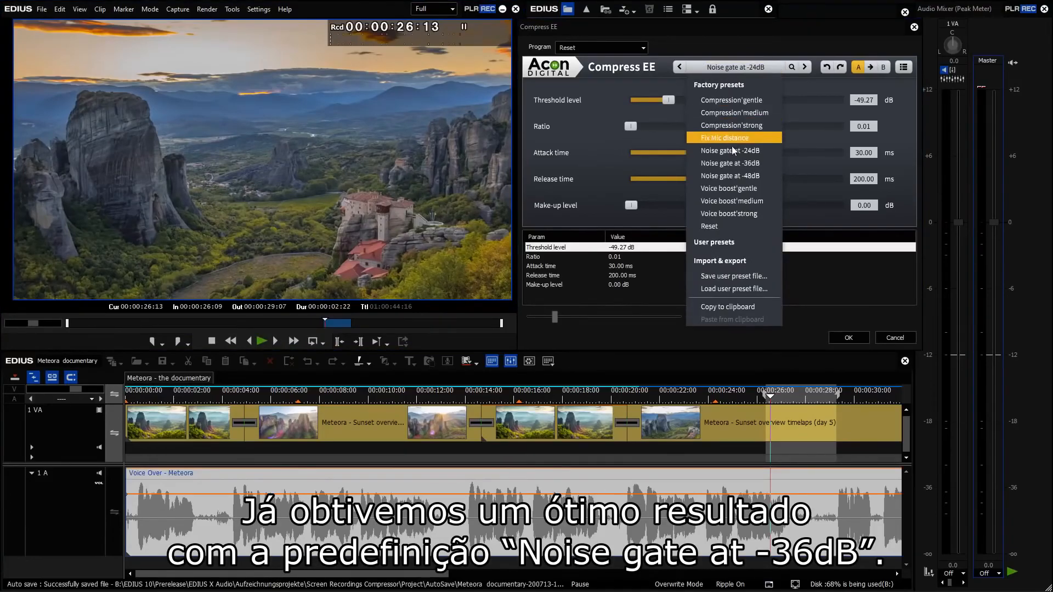
pyautogui.click(735, 162)
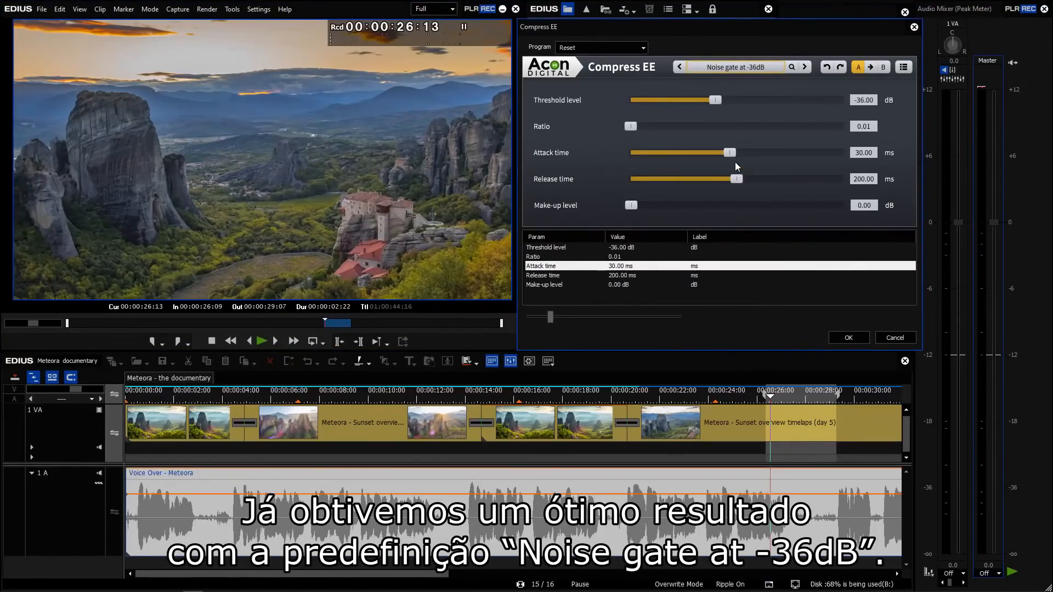
pyautogui.click(846, 338)
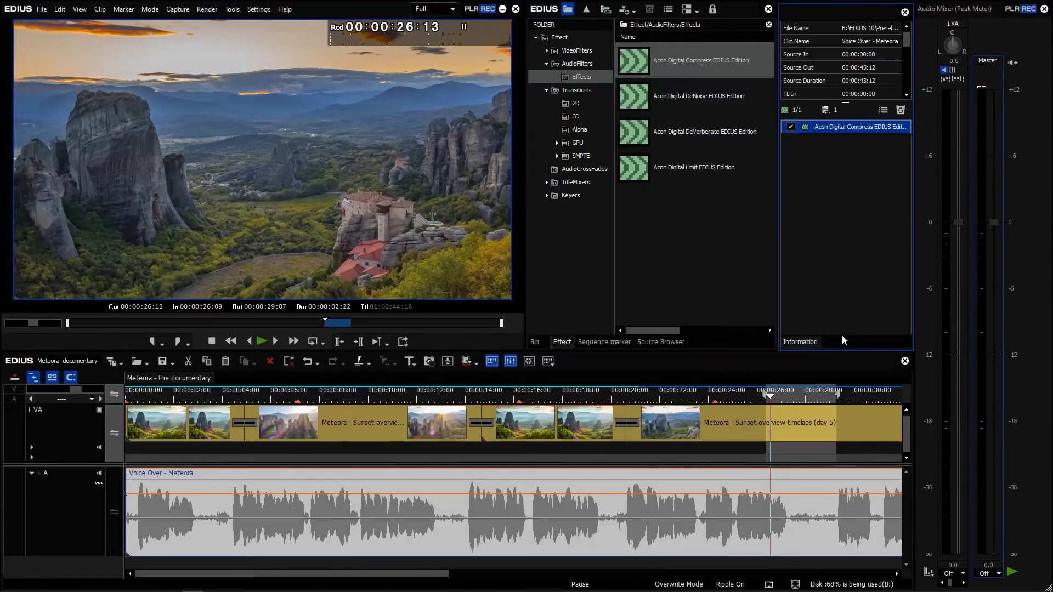
# Step: Set the timeline's In point at 00:00:00:00 and the Out point at 00:00:04:10
pyautogui.click(128, 399)
pyautogui.press('i')
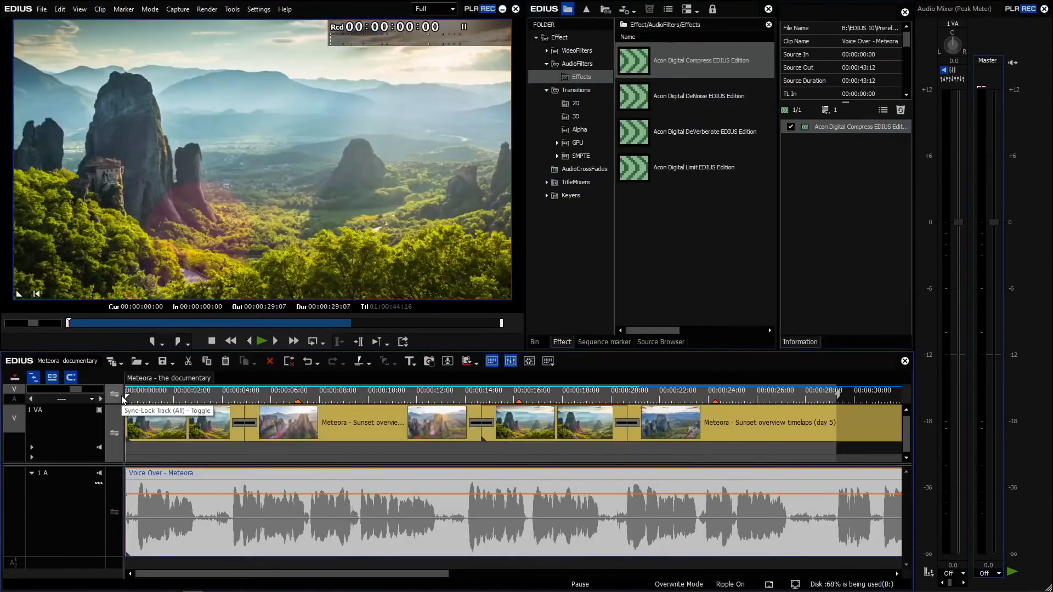
pyautogui.click(229, 399)
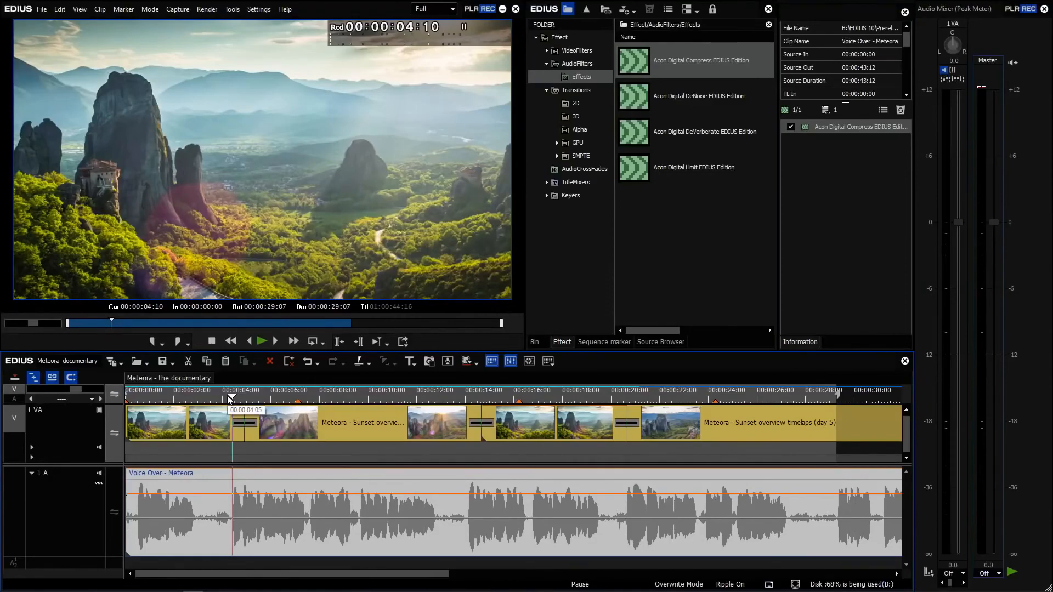
pyautogui.press('o')
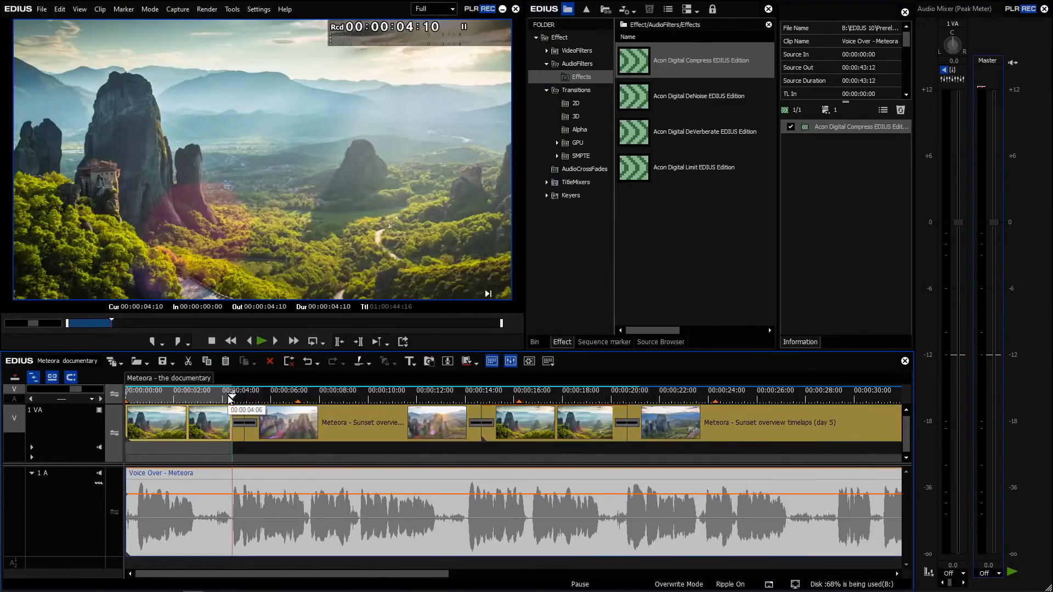
# Step: Compare the looped voice-over section with the Compress filter disabled and enabled again, and stop playback
pyautogui.click(791, 126)
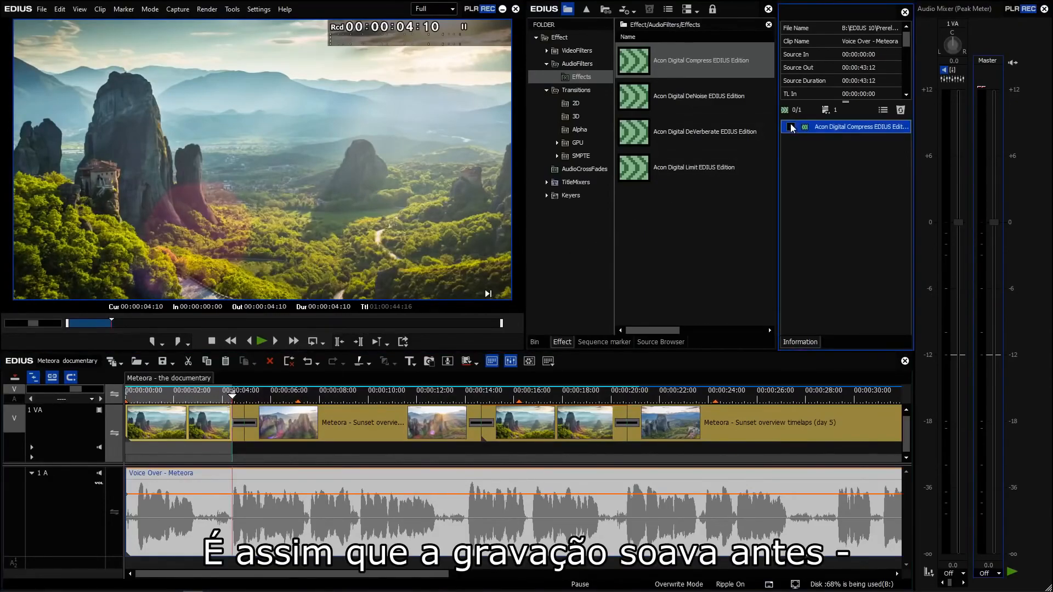
pyautogui.click(315, 340)
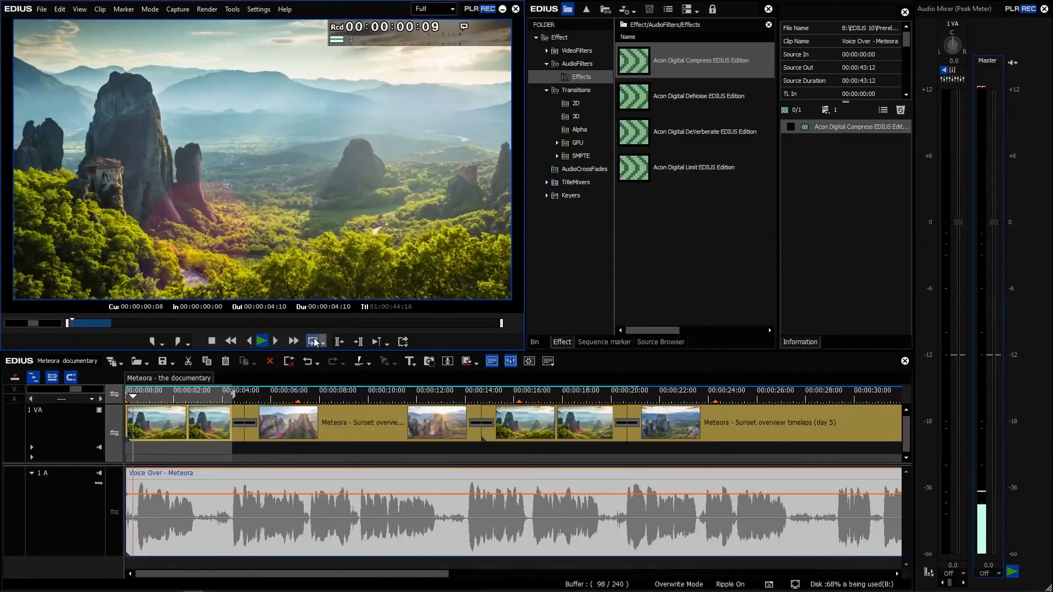
pyautogui.click(790, 127)
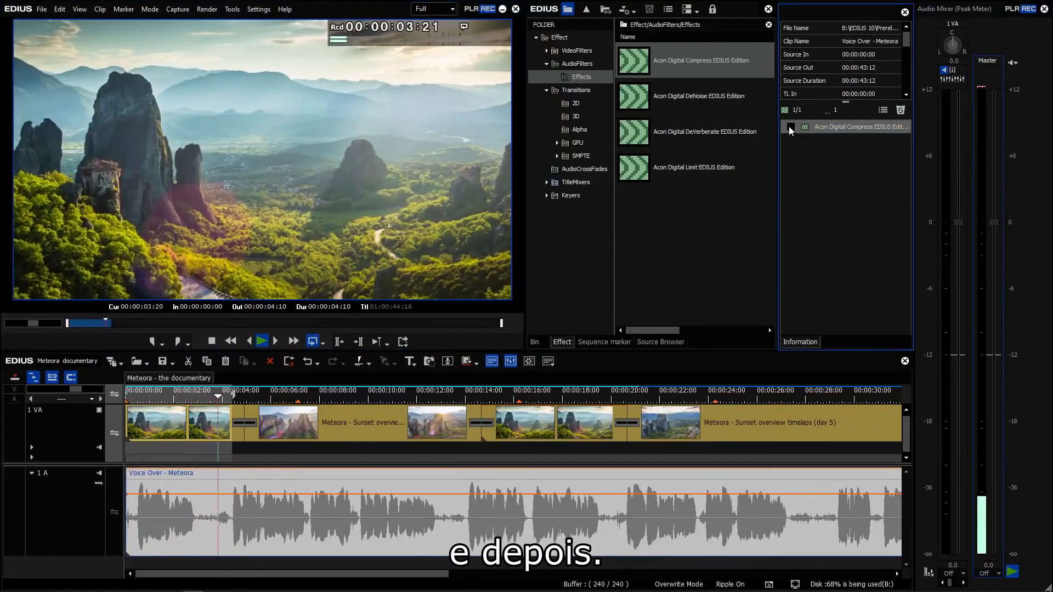
pyautogui.click(262, 341)
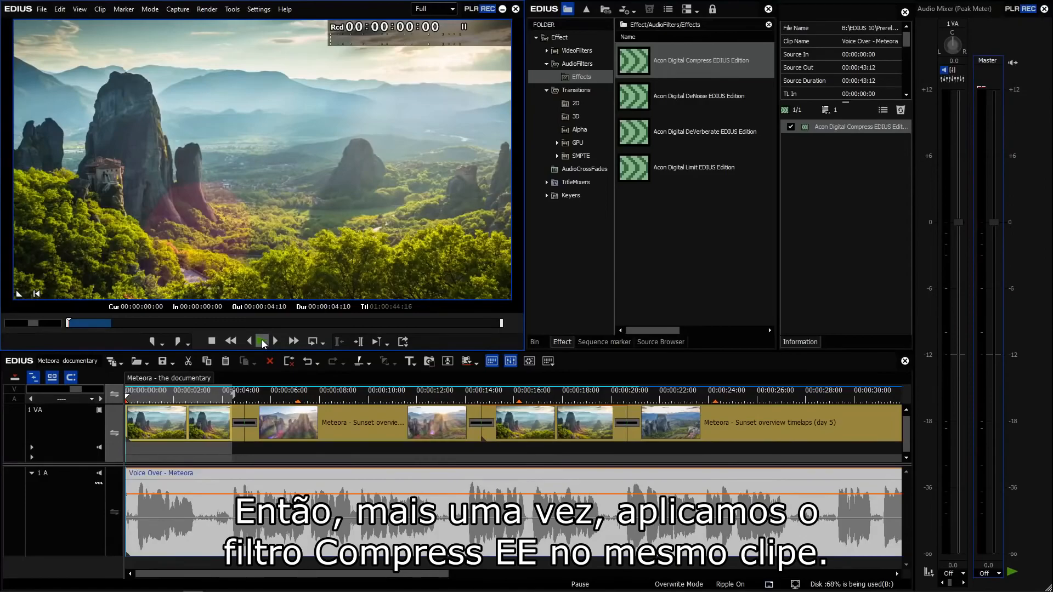
# Step: Add a second Acon Digital Compress filter to the Voice Over - Meteora clip and load its Voice boost strong preset
pyautogui.moveTo(697, 60); pyautogui.dragTo(350, 526)
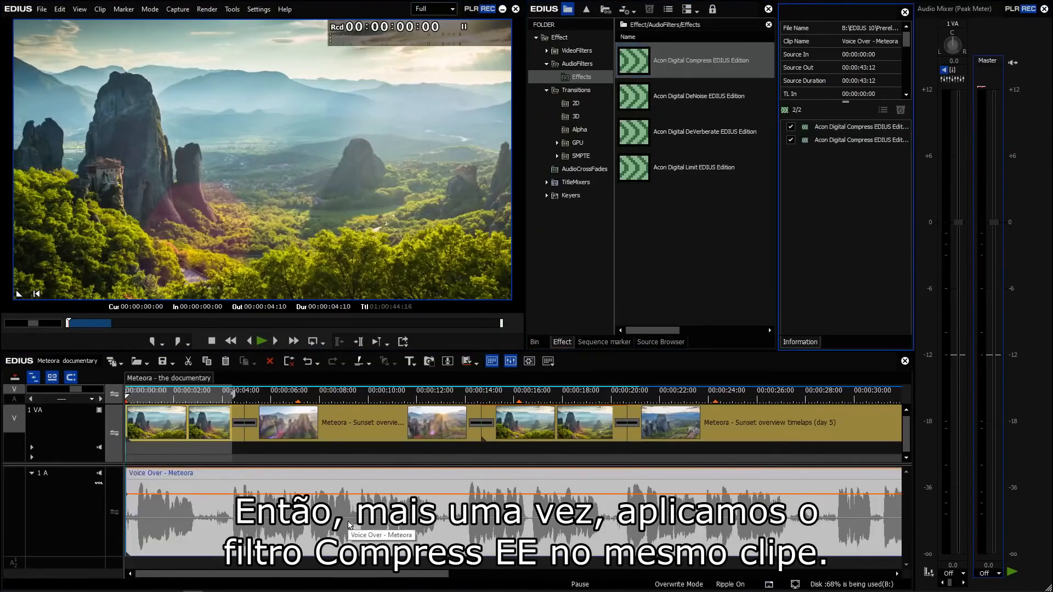
pyautogui.doubleClick(837, 141)
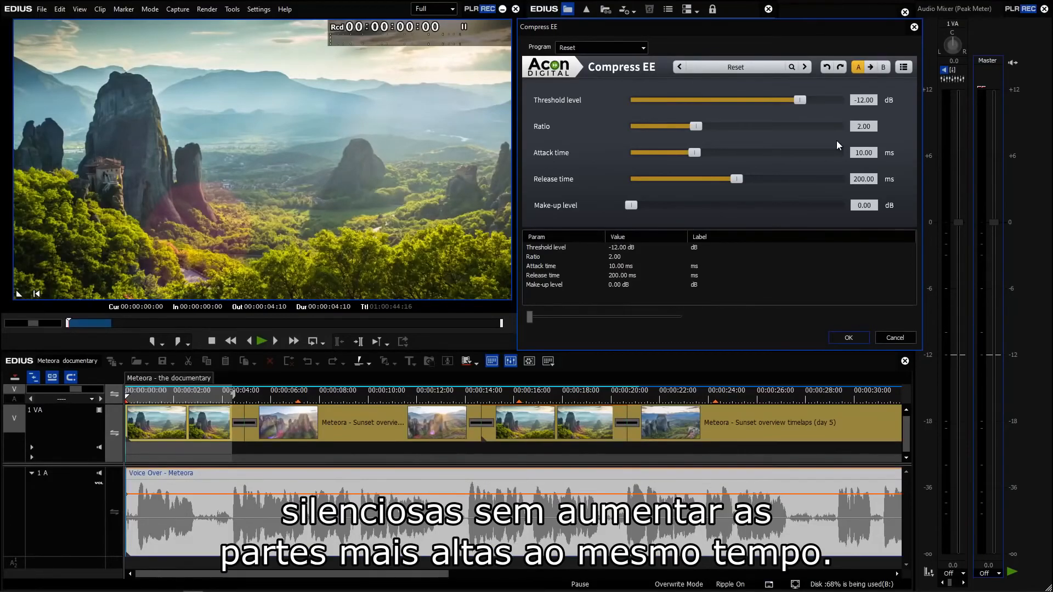
pyautogui.click(742, 68)
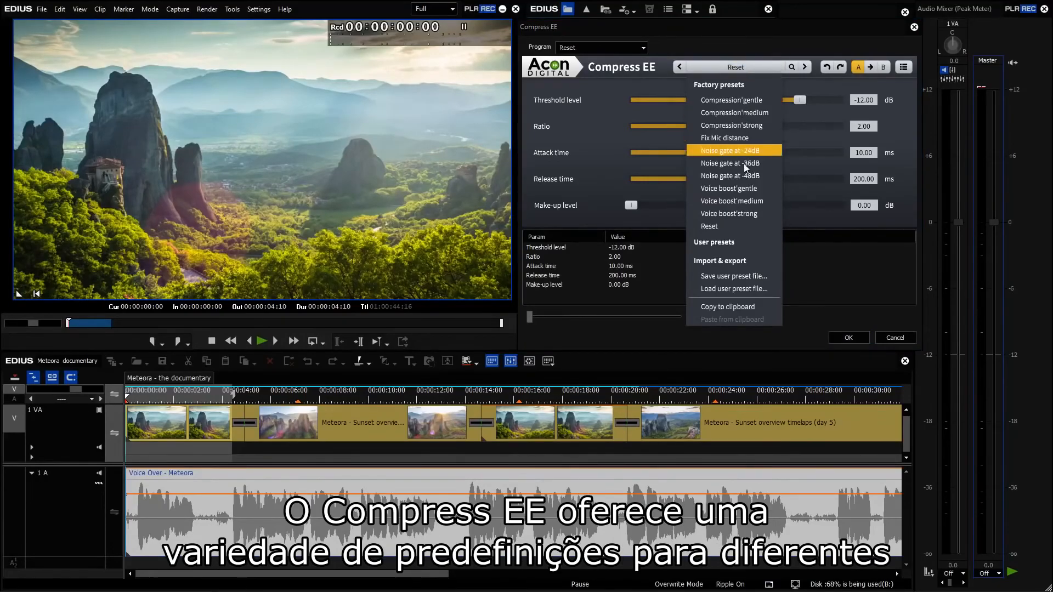
pyautogui.click(749, 215)
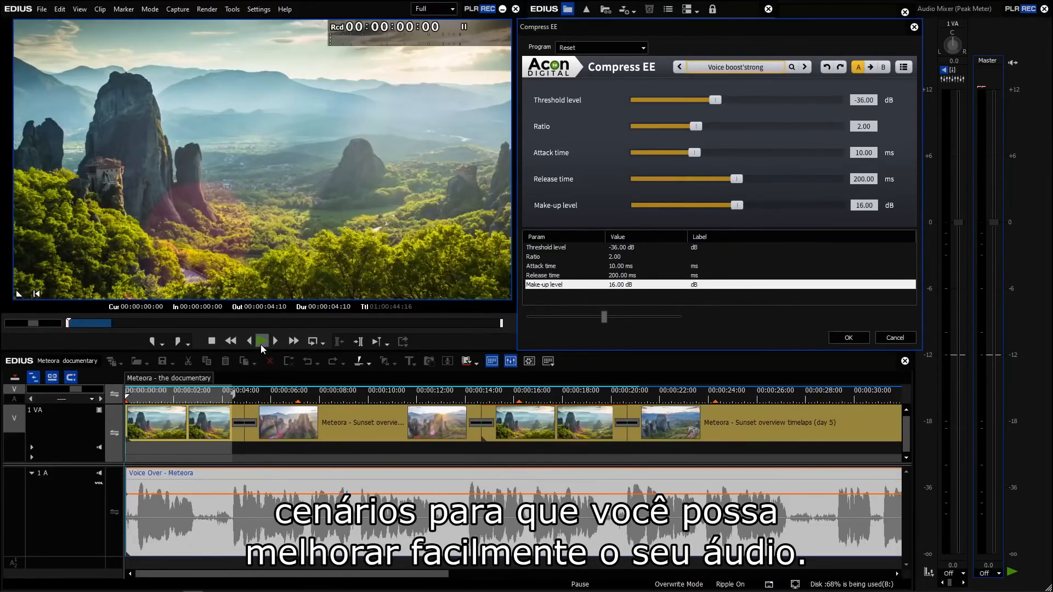
# Step: Audition the Voice boost presets in the second Compress filter during playback and accept its settings with the Voice boost'medium preset
pyautogui.click(262, 345)
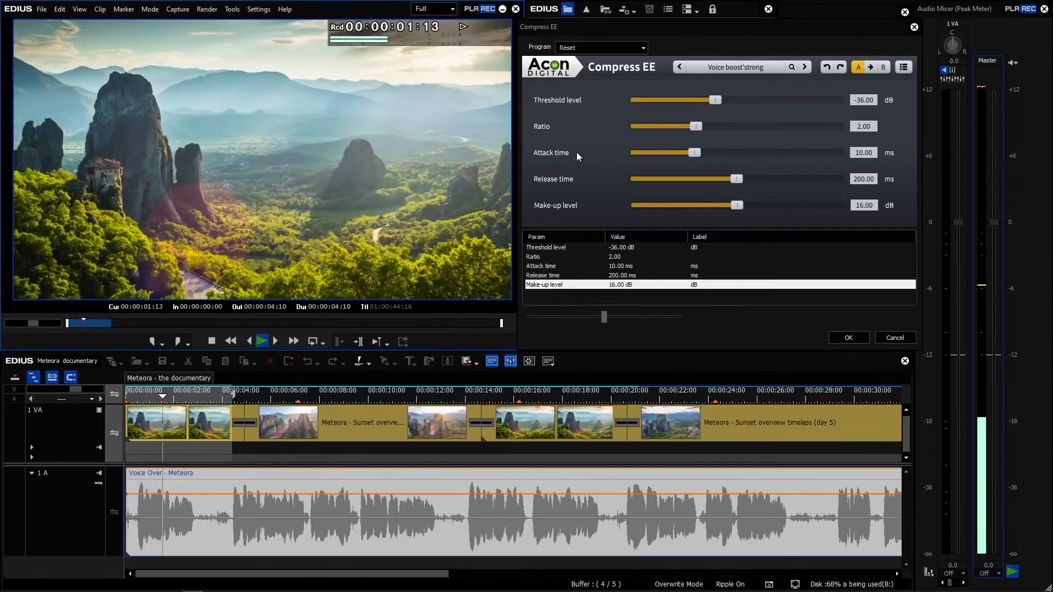
pyautogui.click(679, 67)
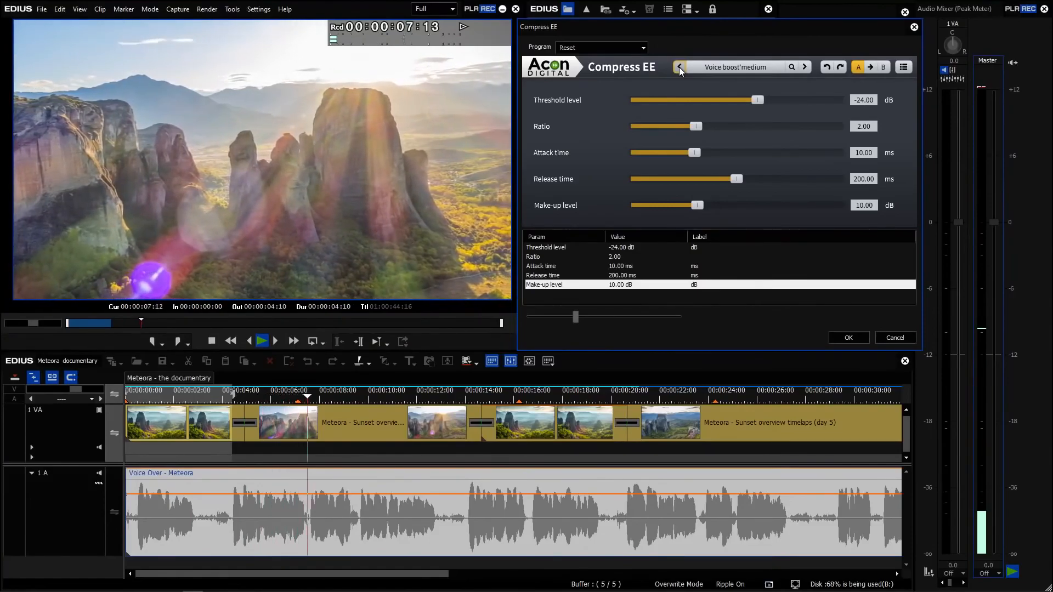
pyautogui.click(679, 67)
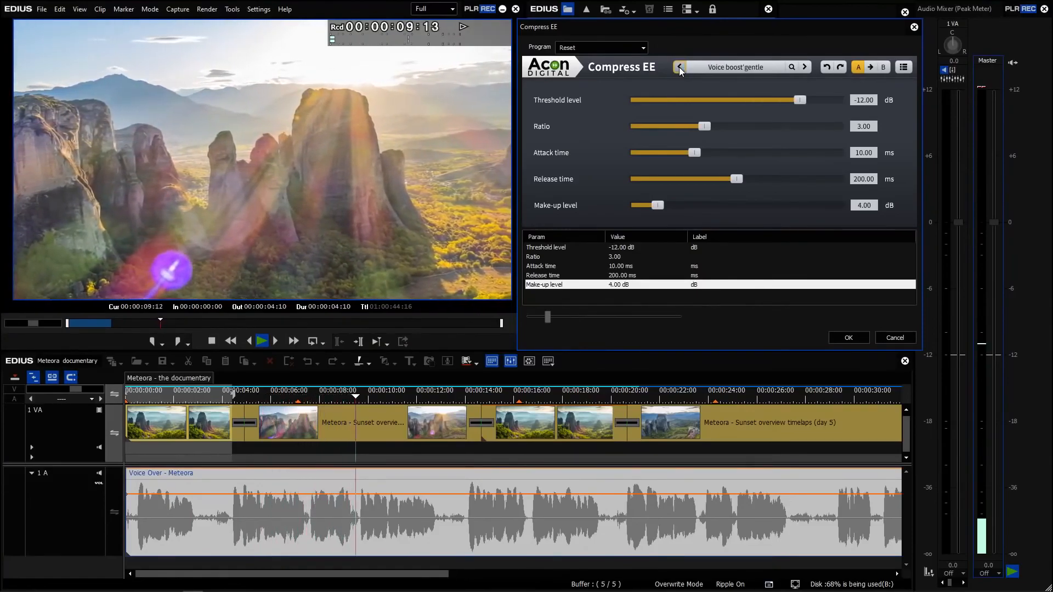
pyautogui.click(805, 67)
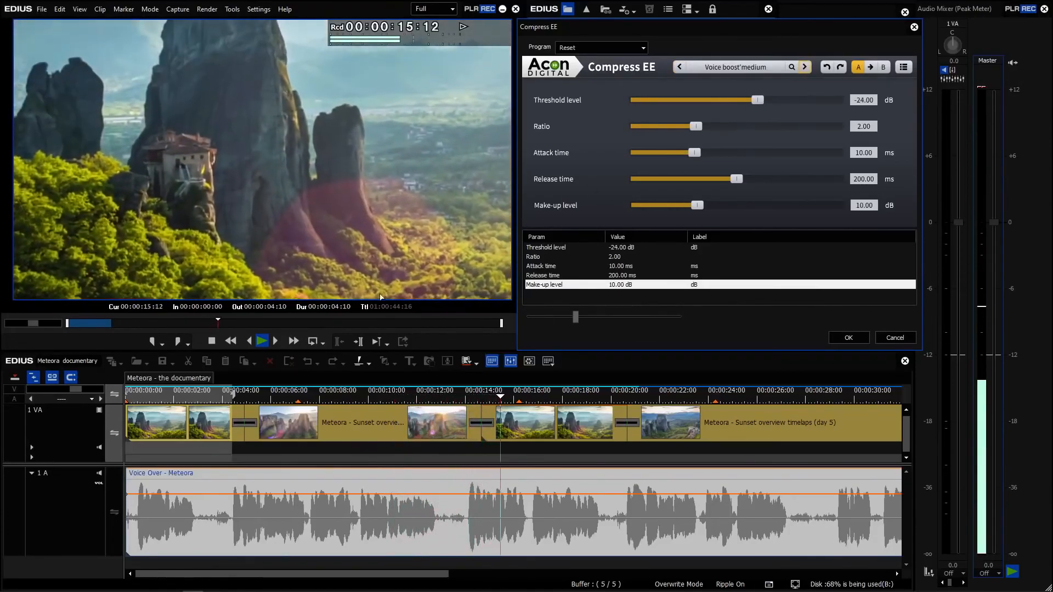
pyautogui.click(262, 344)
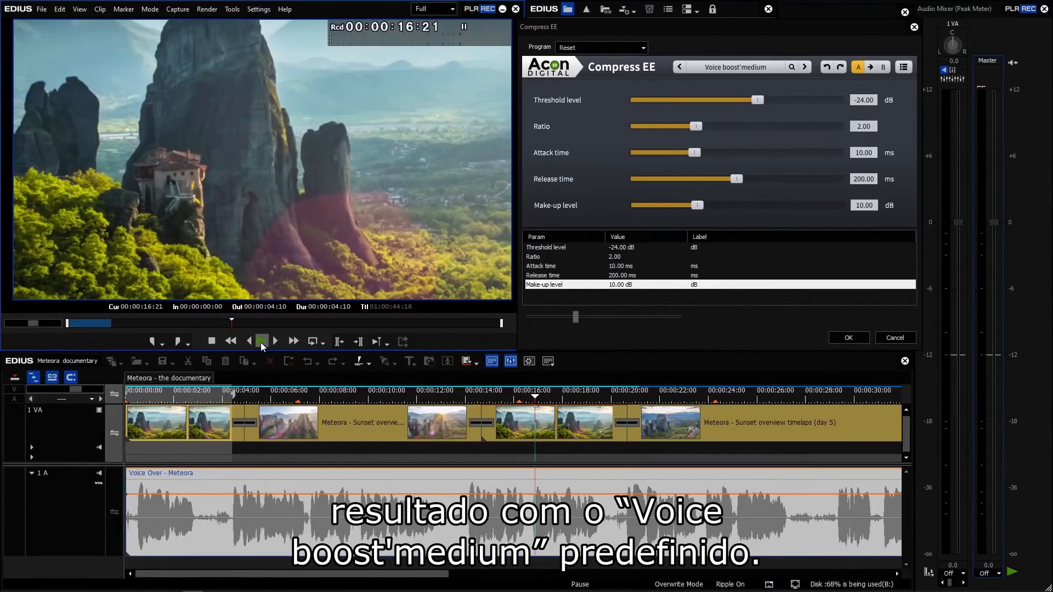
pyautogui.click(835, 338)
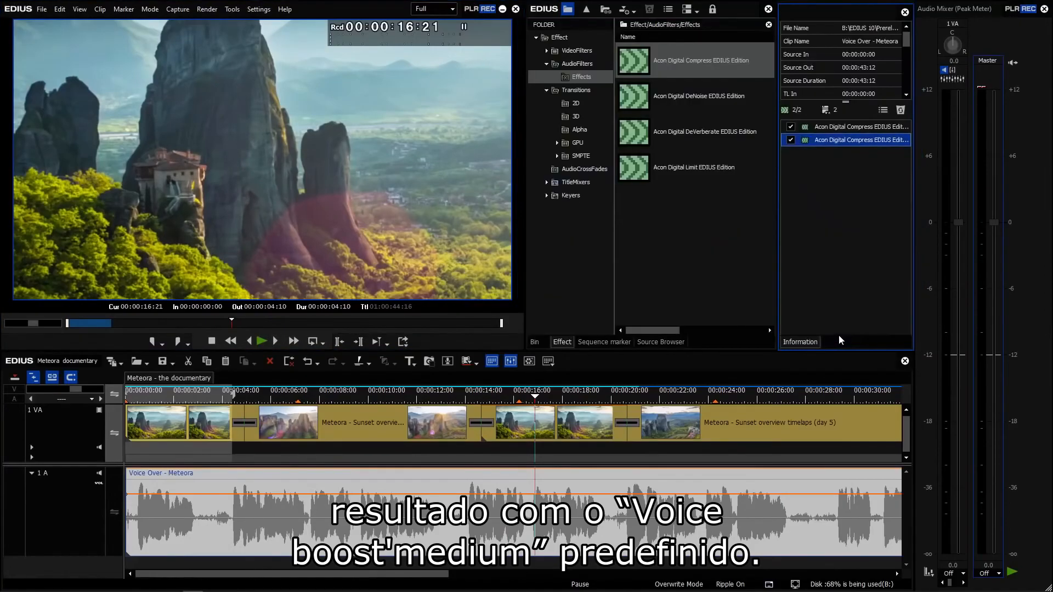
# Step: Play the voice-over from the timeline start and compare it with both Compress filters repeatedly disabled and enabled
pyautogui.moveTo(196, 397); pyautogui.dragTo(126, 409)
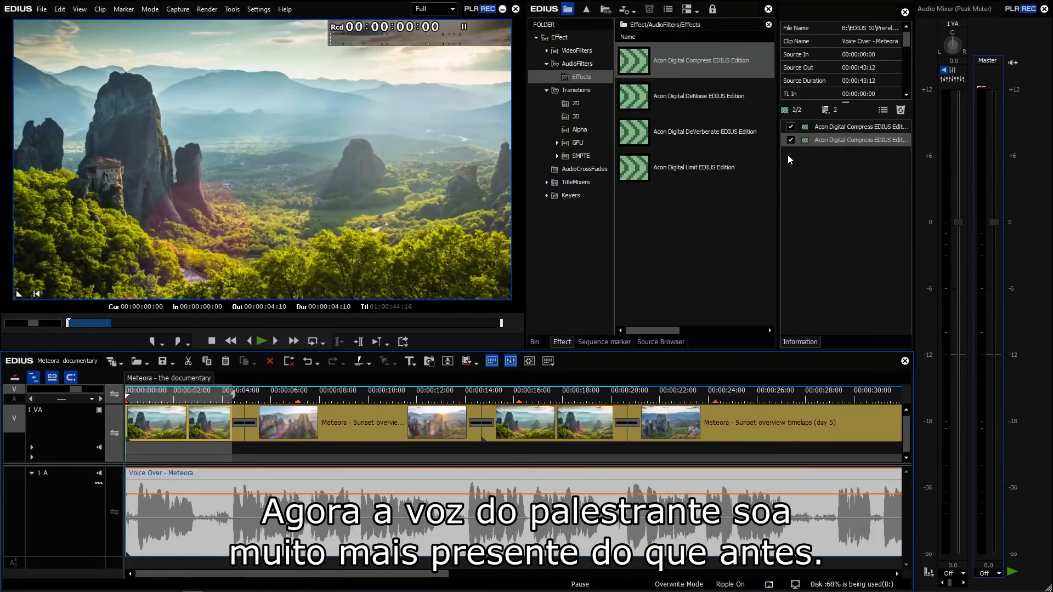
pyautogui.click(790, 127)
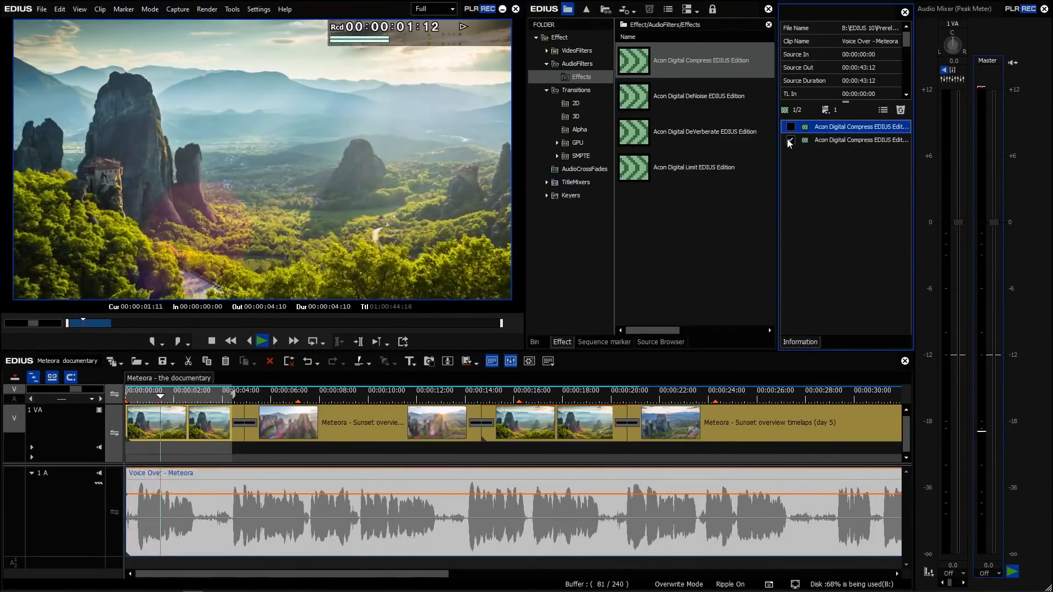
pyautogui.click(788, 140)
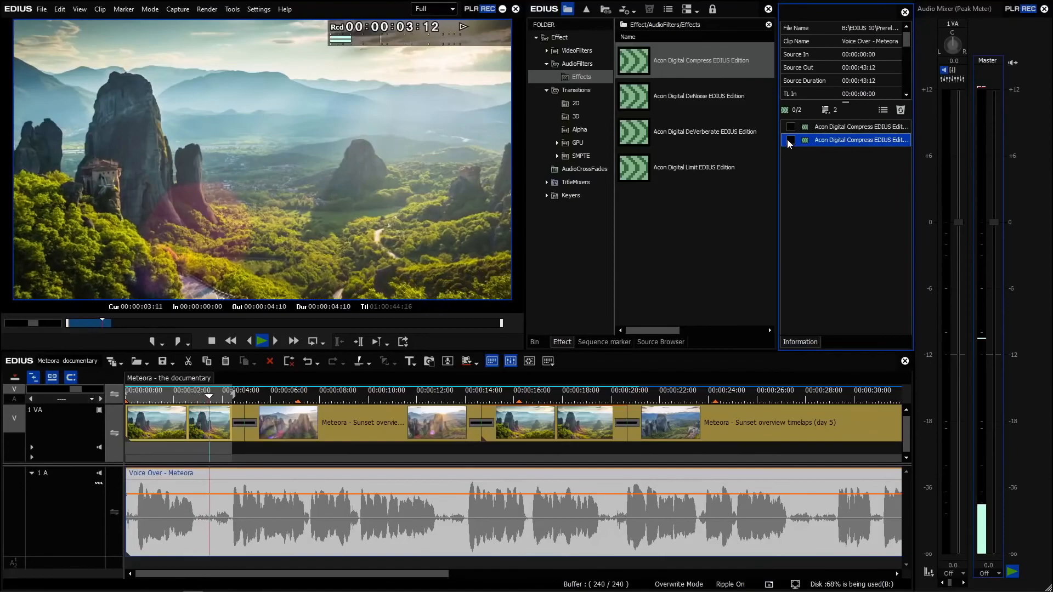
pyautogui.click(791, 141)
pyautogui.click(791, 127)
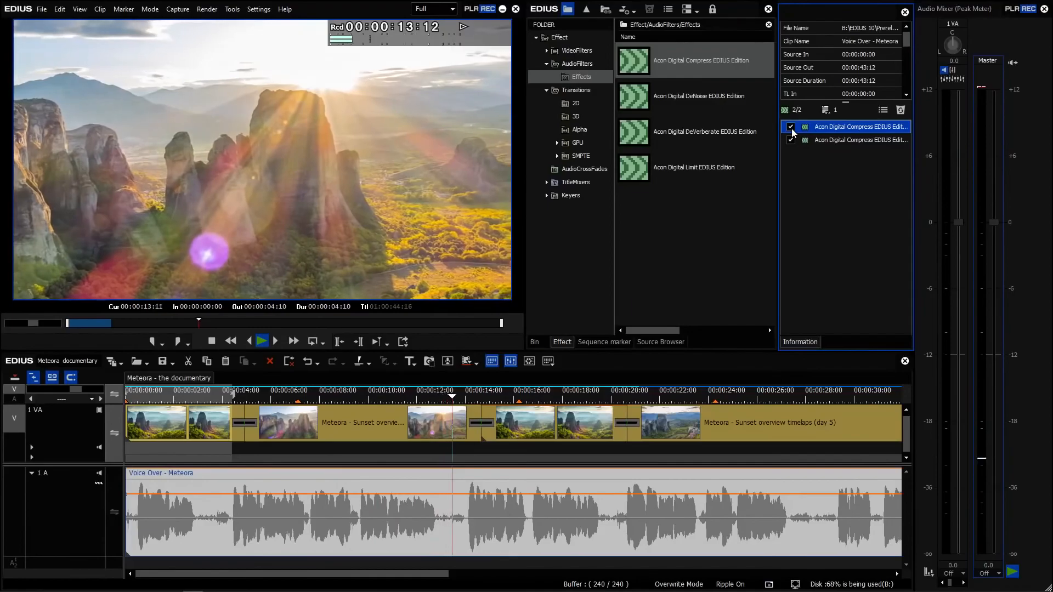
pyautogui.click(791, 130)
pyautogui.click(792, 140)
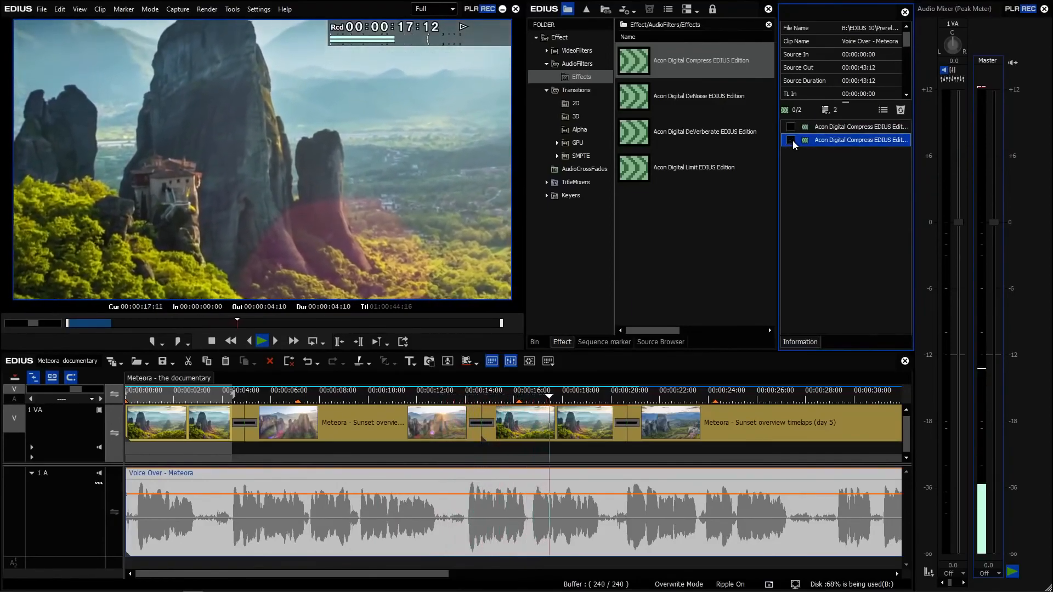
pyautogui.click(792, 139)
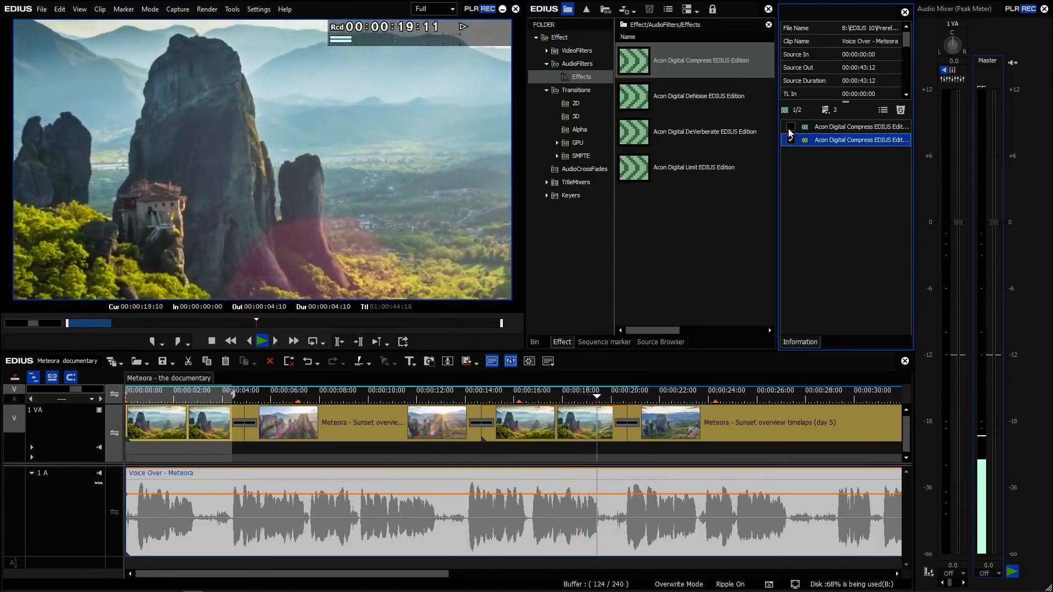
pyautogui.click(790, 127)
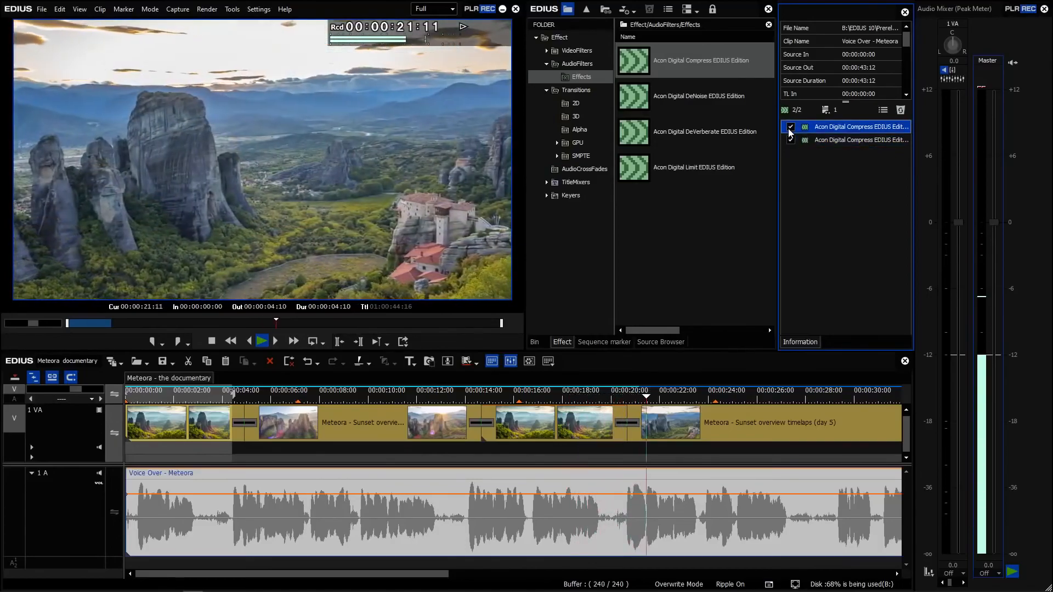
pyautogui.click(790, 127)
pyautogui.click(791, 140)
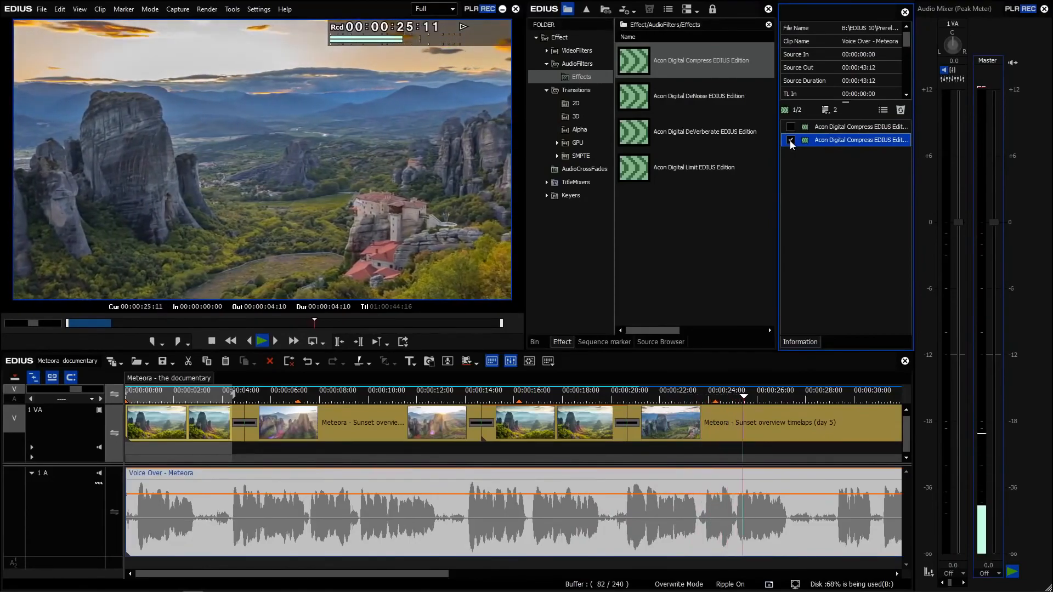
pyautogui.click(790, 140)
pyautogui.click(790, 127)
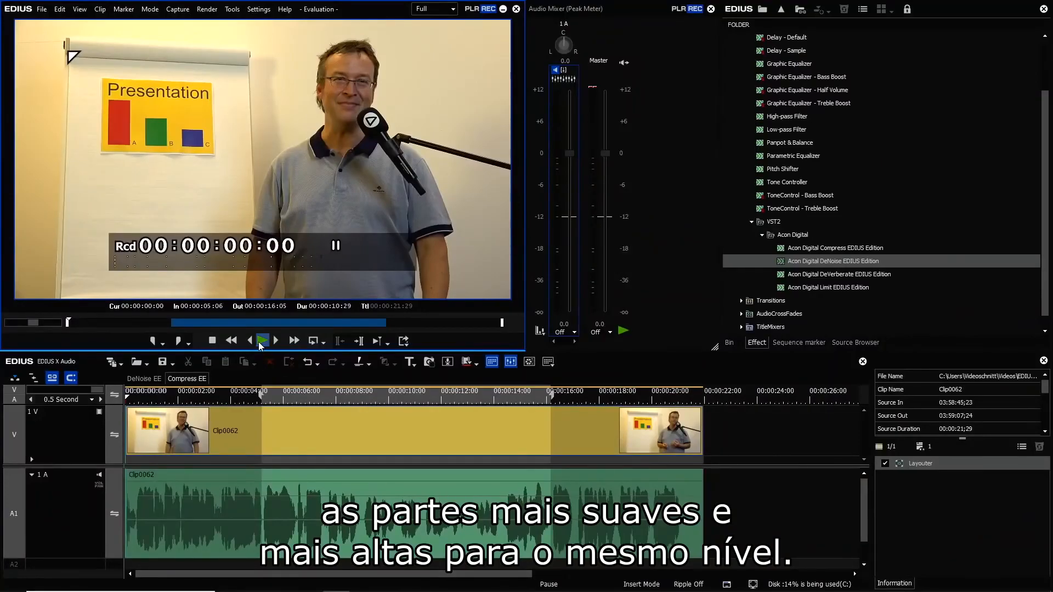
# Step: Play Clip0062 in the Compress EE sequence, then apply the Acon Digital Compress filter to it with the Fix Mic distance preset
pyautogui.click(261, 341)
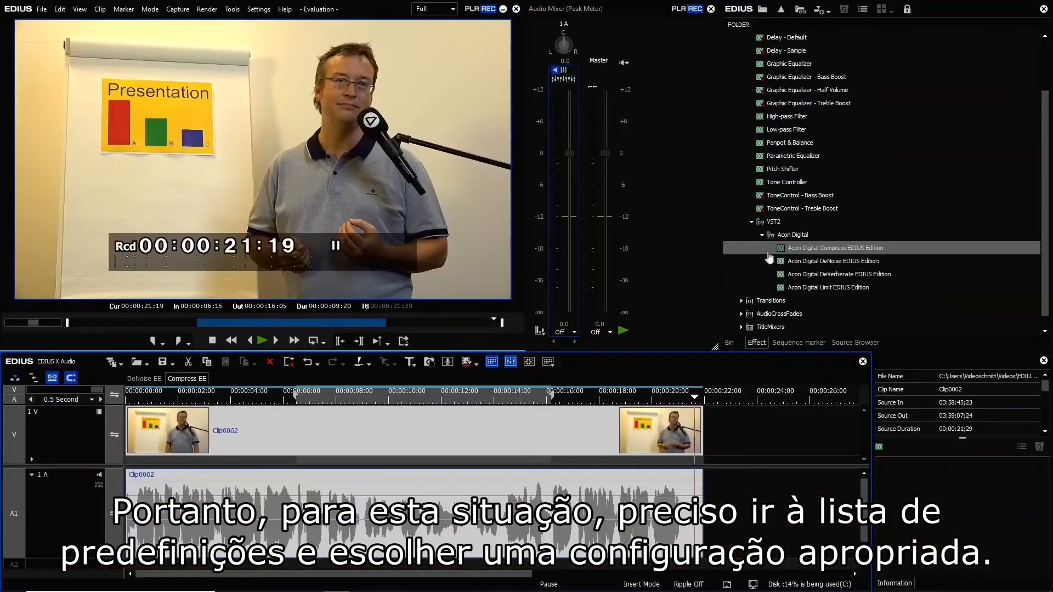
pyautogui.moveTo(444, 513); pyautogui.dragTo(443, 513)
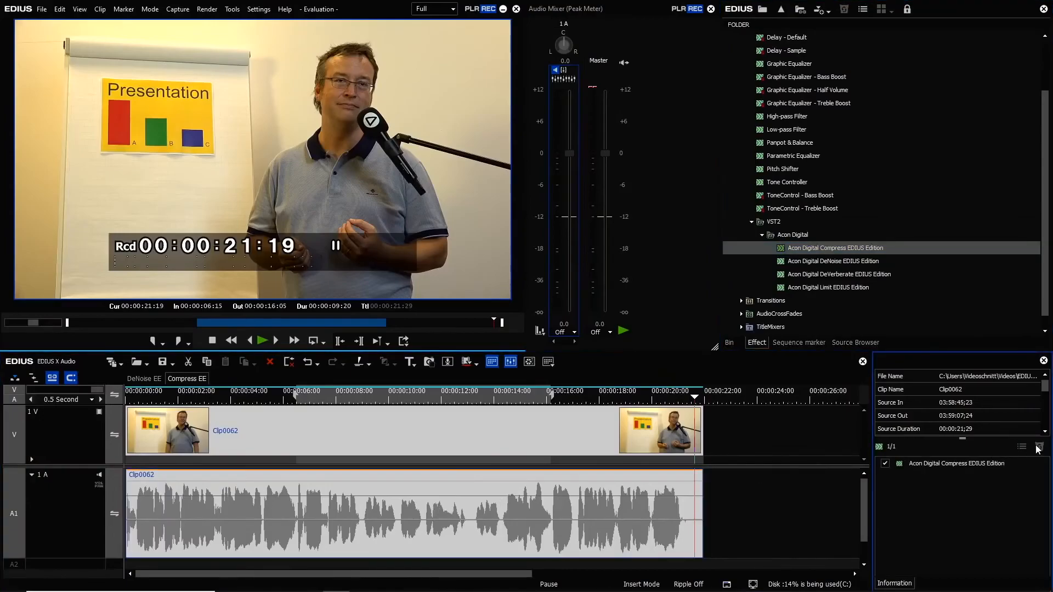
pyautogui.doubleClick(997, 470)
pyautogui.click(864, 90)
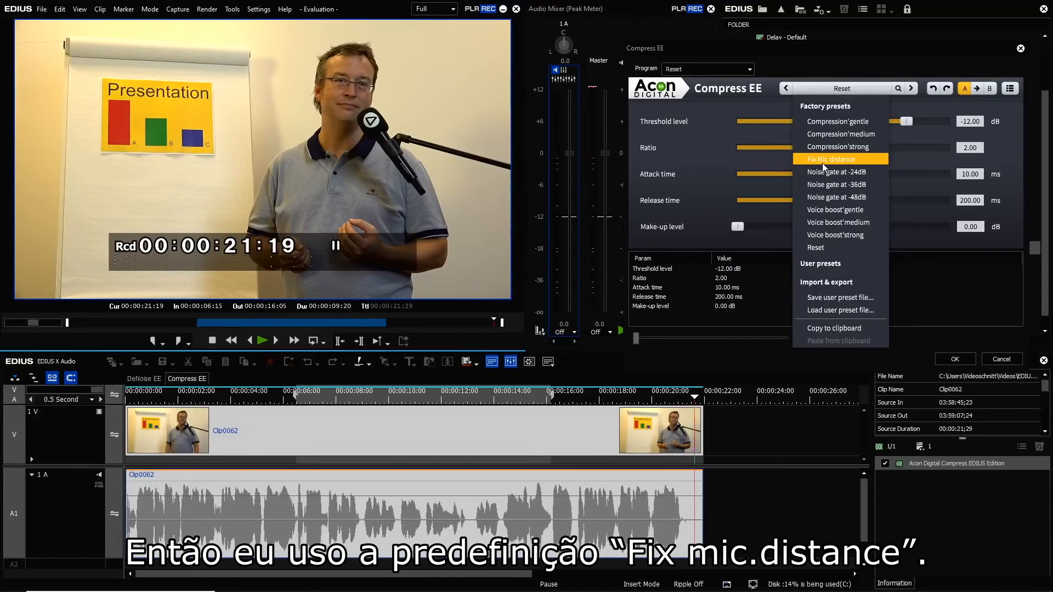
pyautogui.click(855, 160)
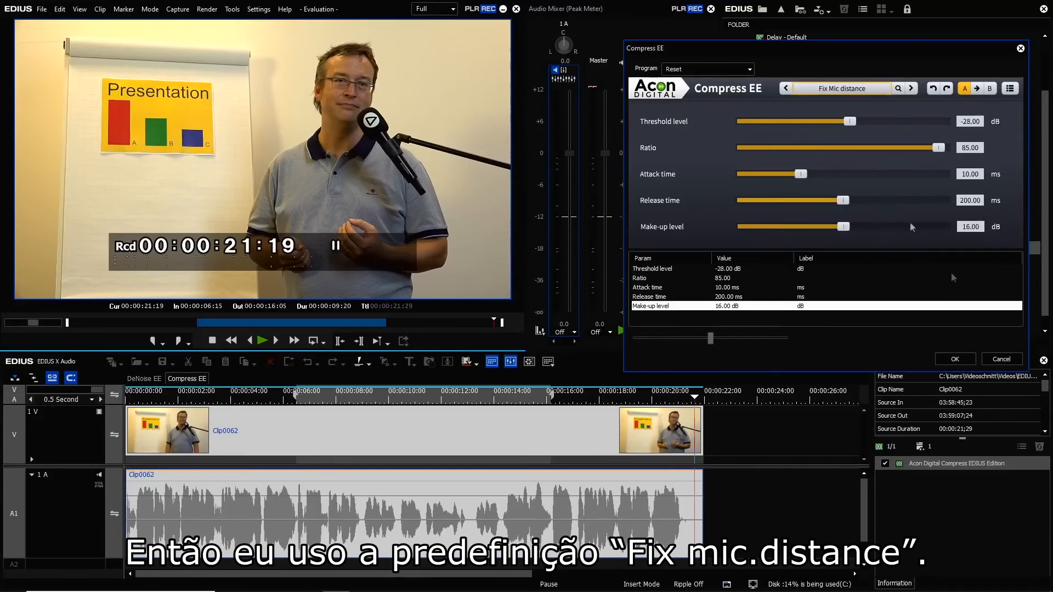
pyautogui.click(958, 360)
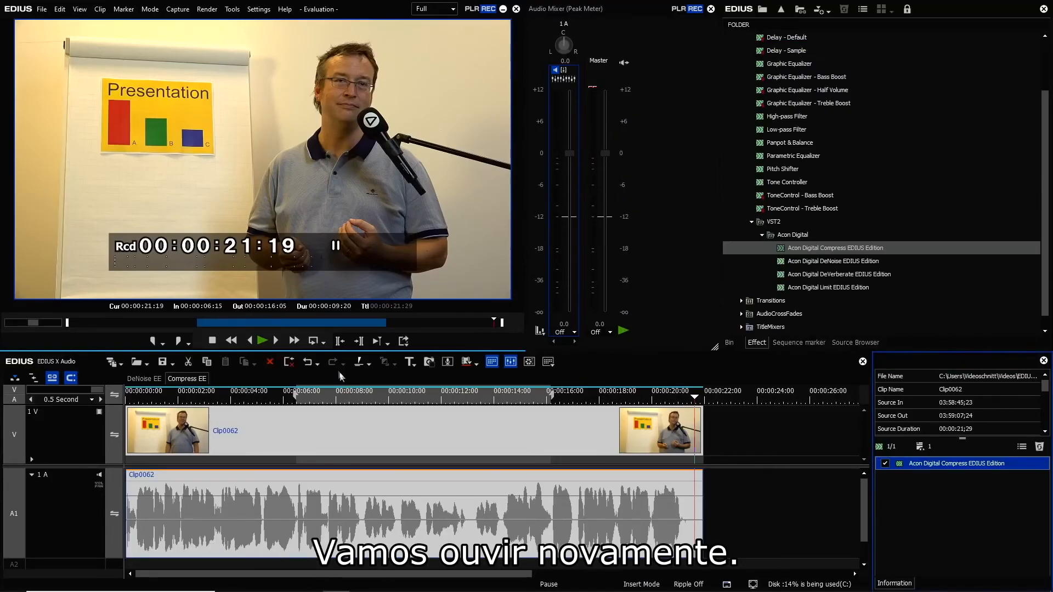
# Step: Compare the looped section of Clip0062 with the Compress filter enabled, disabled and enabled again
pyautogui.click(314, 343)
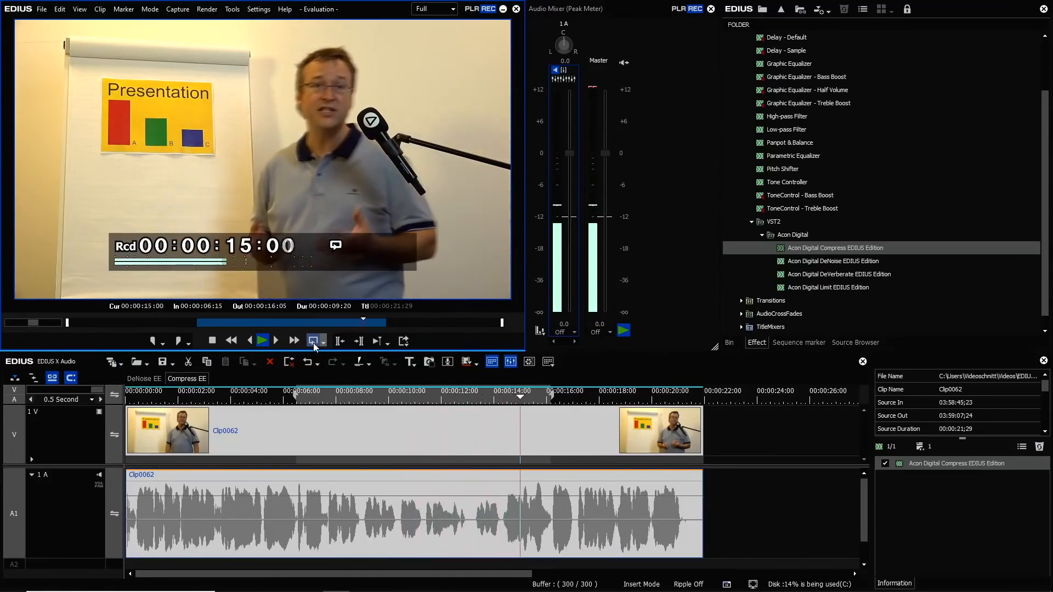
pyautogui.click(313, 341)
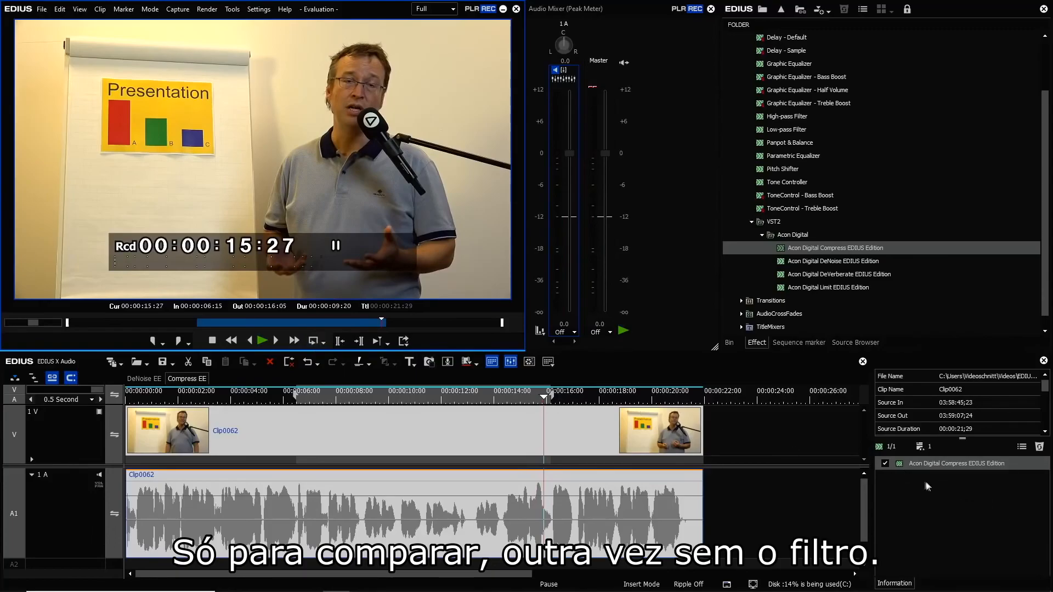
pyautogui.click(885, 463)
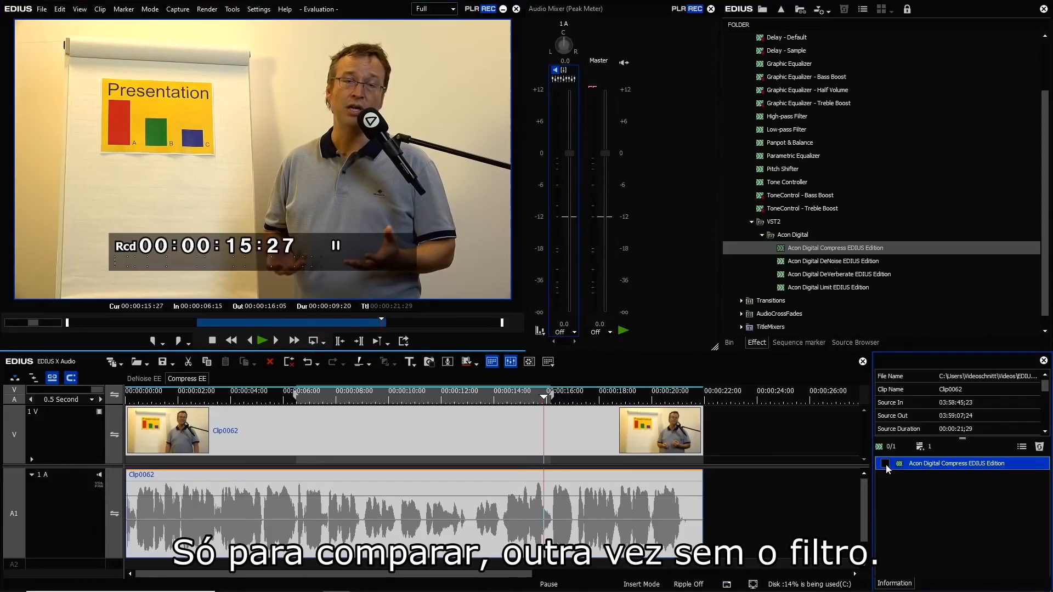
pyautogui.click(312, 342)
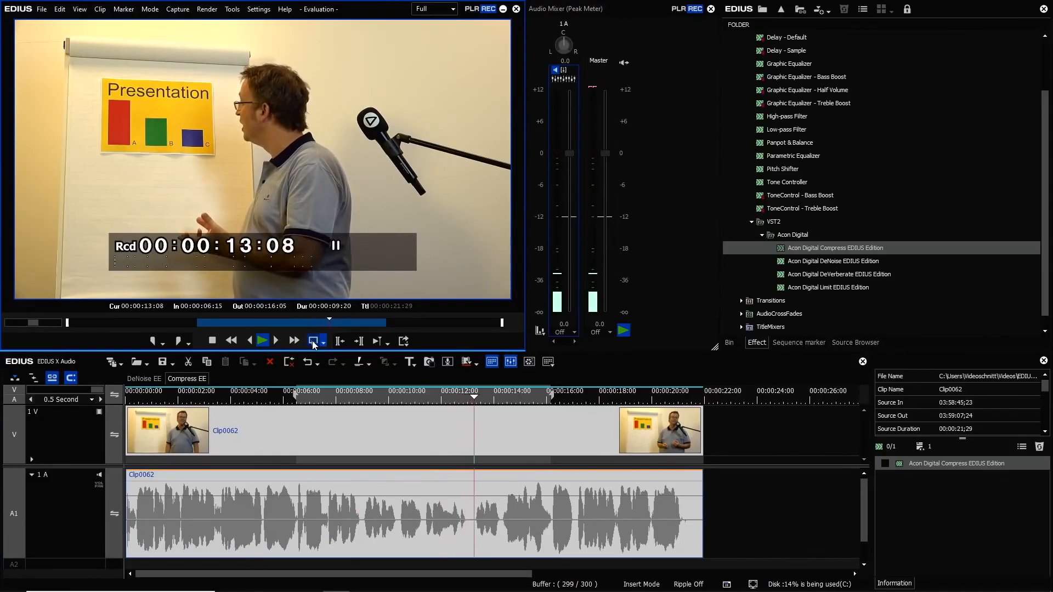
pyautogui.click(885, 464)
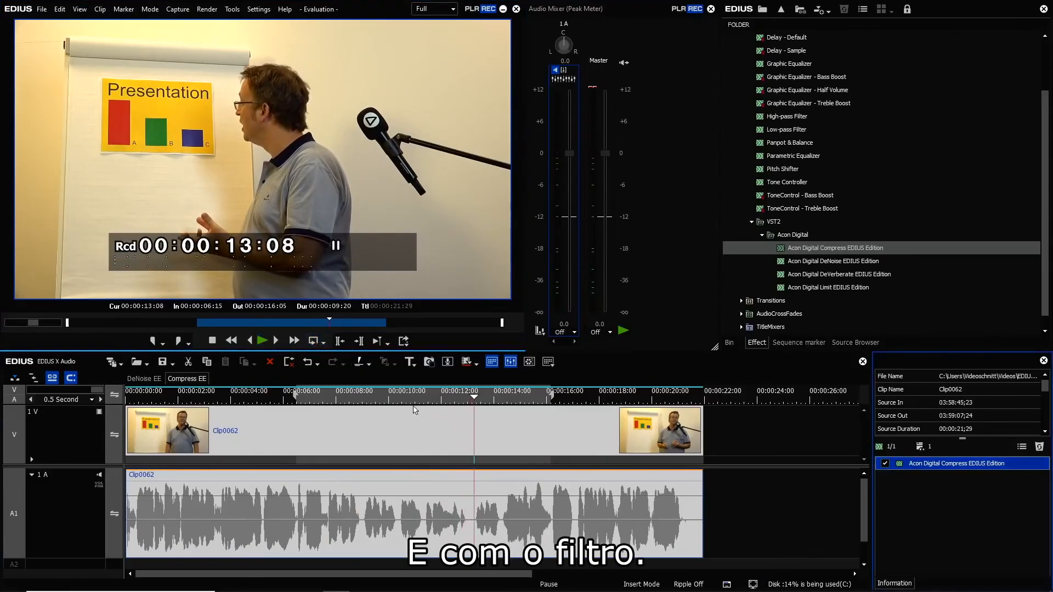
pyautogui.click(314, 341)
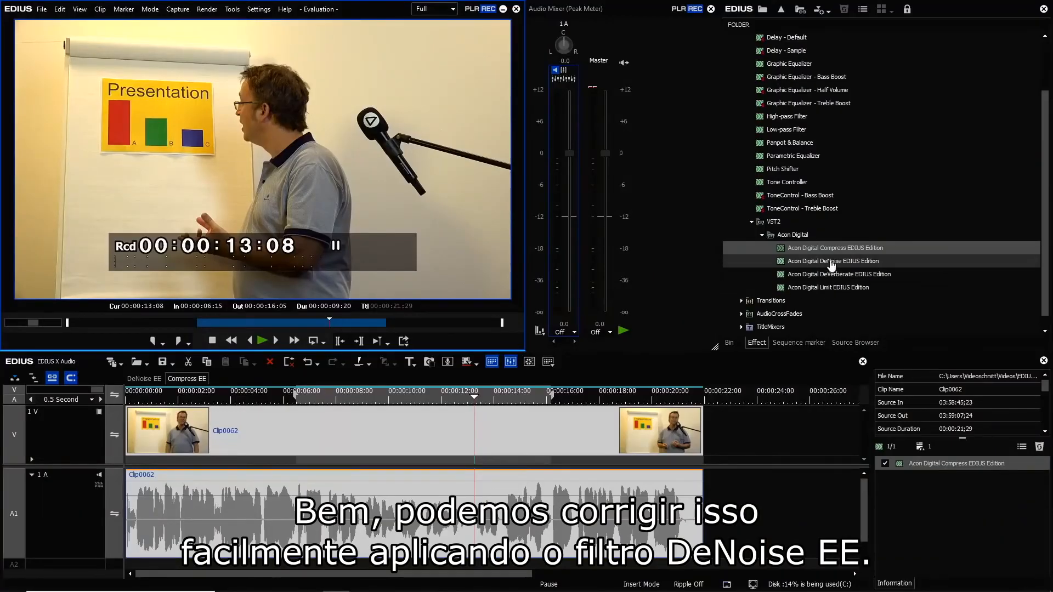
# Step: Add the Acon Digital DeNoise EDIUS Edition filter to Clip0062 and listen to the looped section
pyautogui.moveTo(835, 263); pyautogui.dragTo(928, 494)
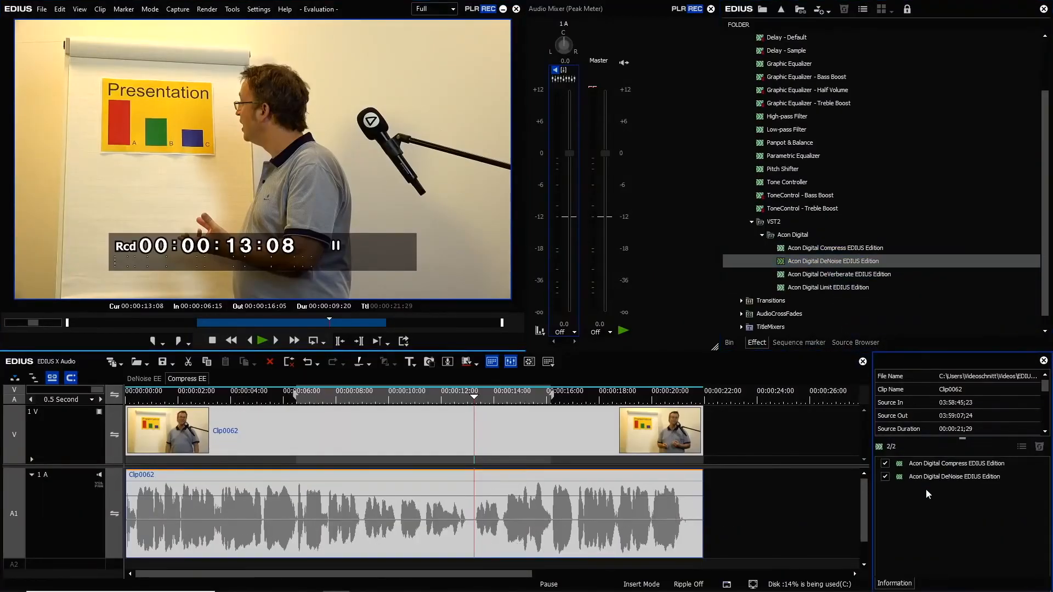
pyautogui.click(312, 341)
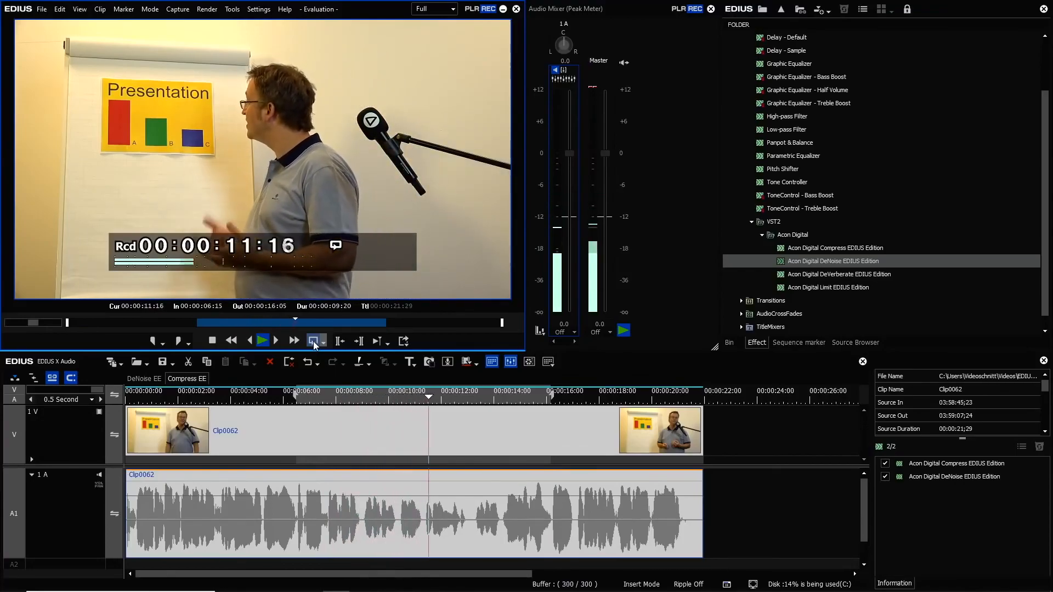
pyautogui.press('space')
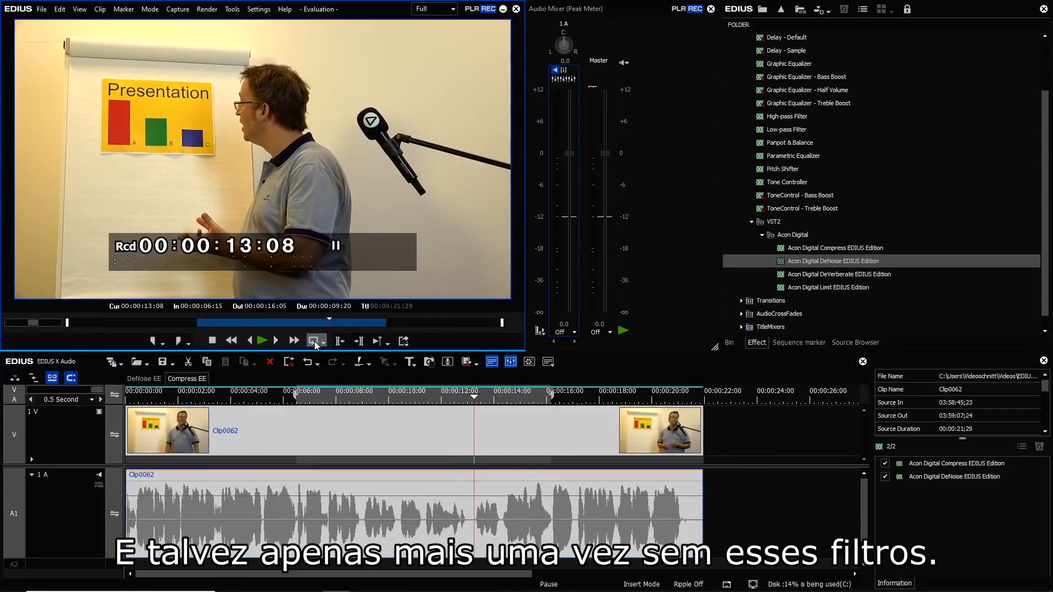
# Step: Compare the looped section of Clip0062 with the Compress and DeNoise filters both disabled and both enabled again
pyautogui.click(886, 464)
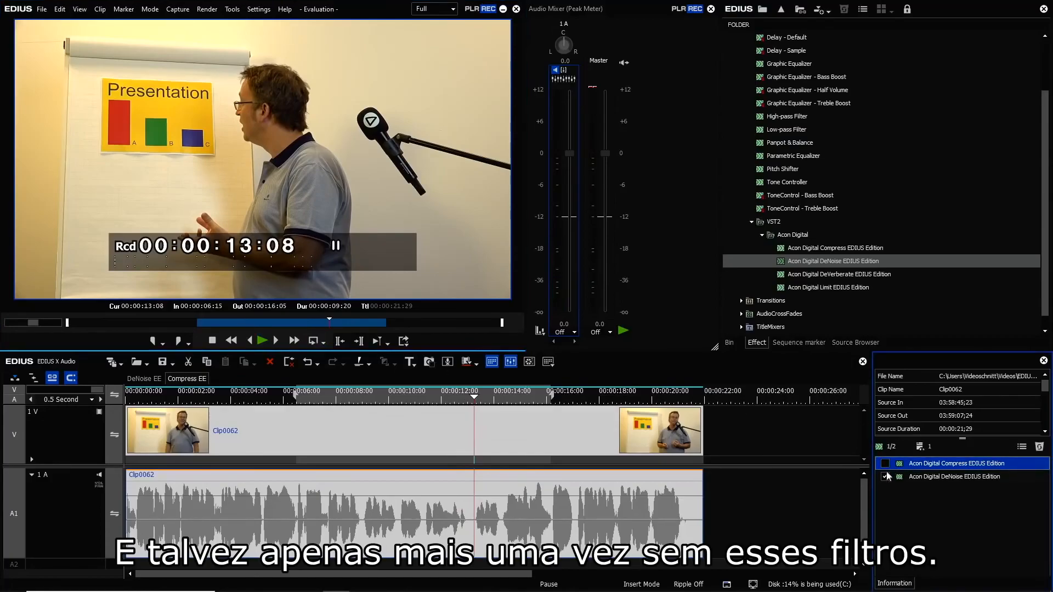
pyautogui.click(886, 477)
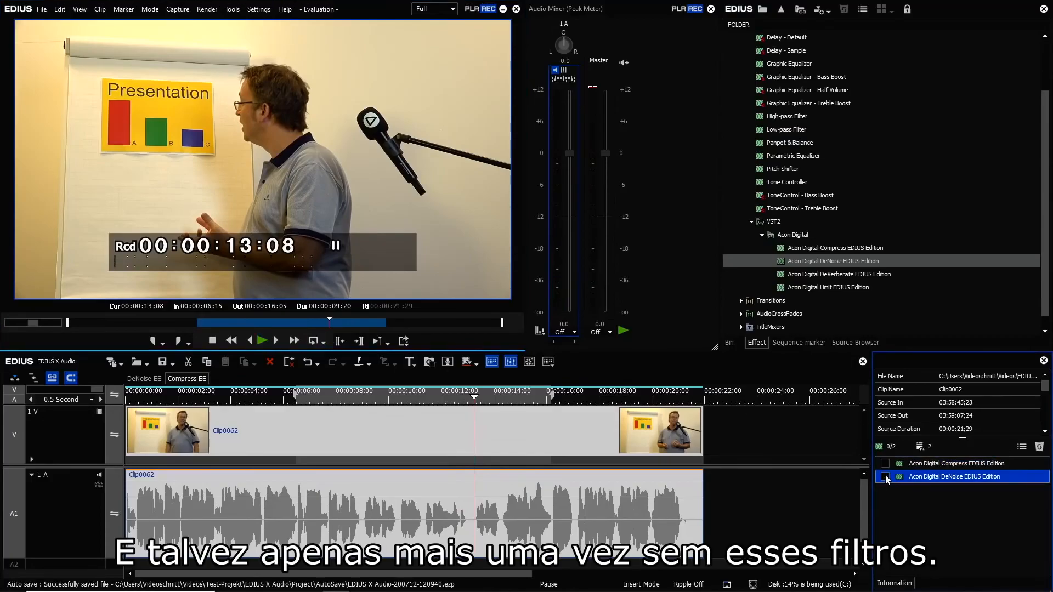
pyautogui.click(310, 343)
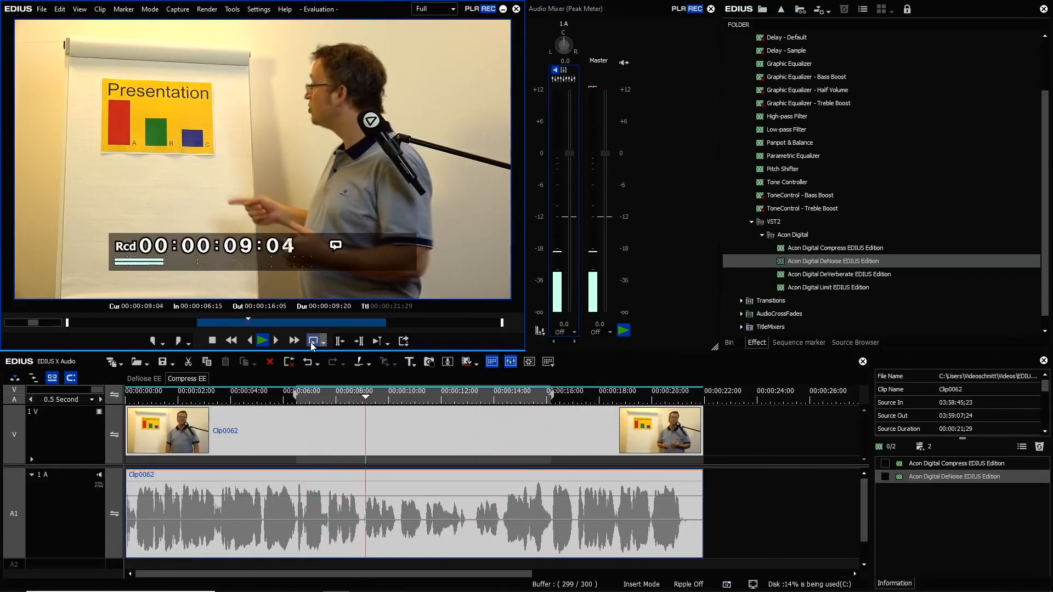
pyautogui.click(312, 342)
pyautogui.click(885, 464)
pyautogui.click(884, 476)
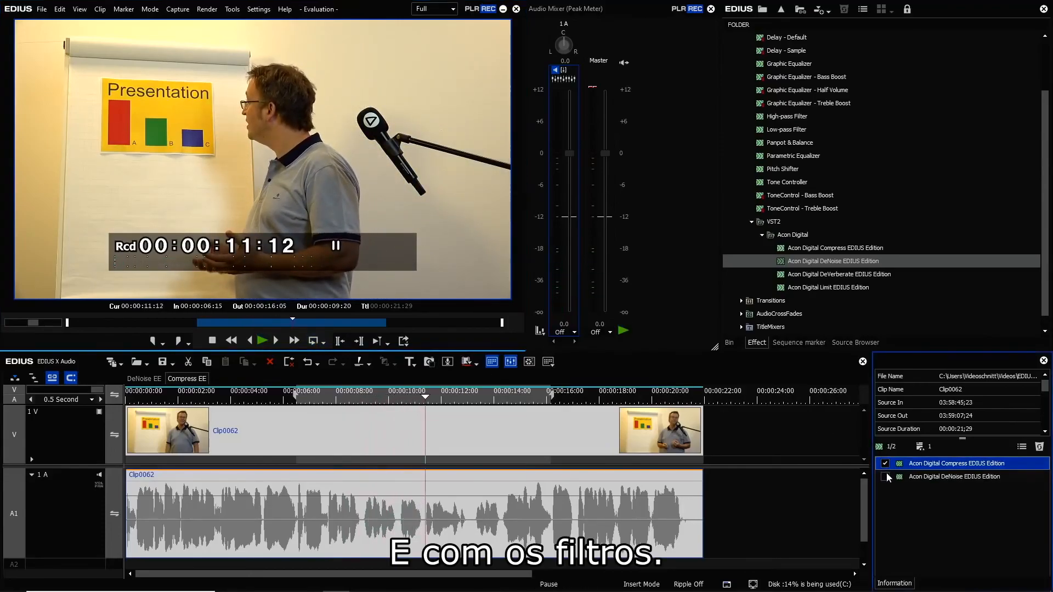
pyautogui.click(311, 343)
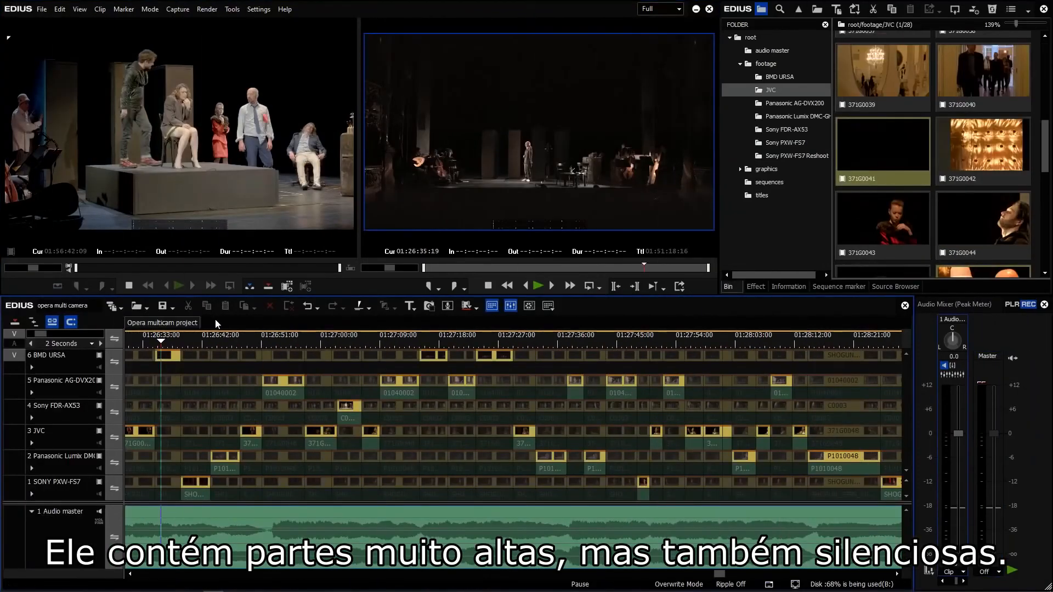
# Step: Play the Opera multicam project from 01:26:35:19 and again from 01:26:45:09 while checking the audio levels in the mixer
pyautogui.click(535, 286)
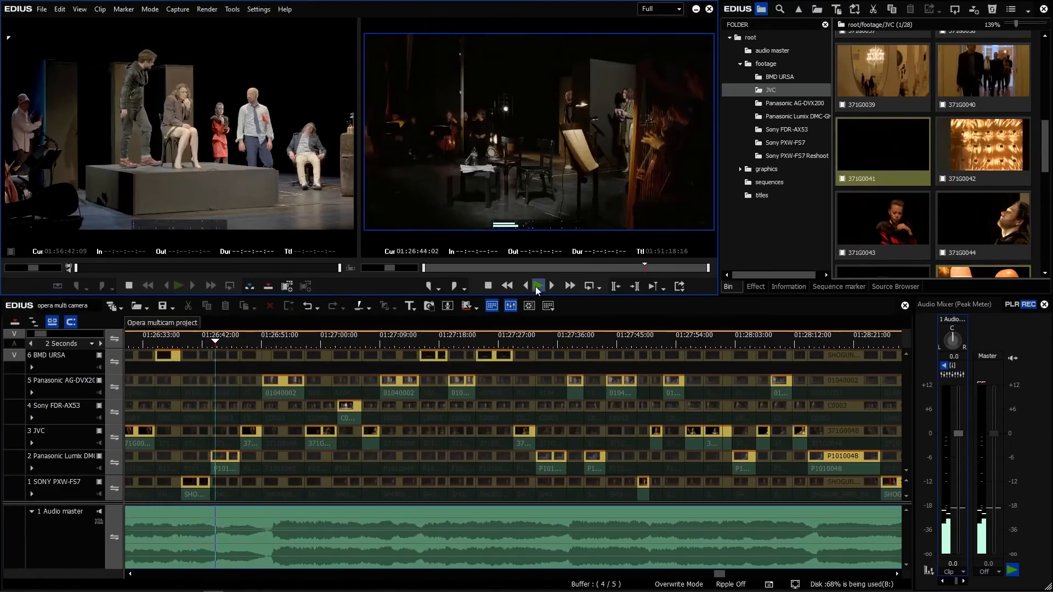
pyautogui.click(536, 286)
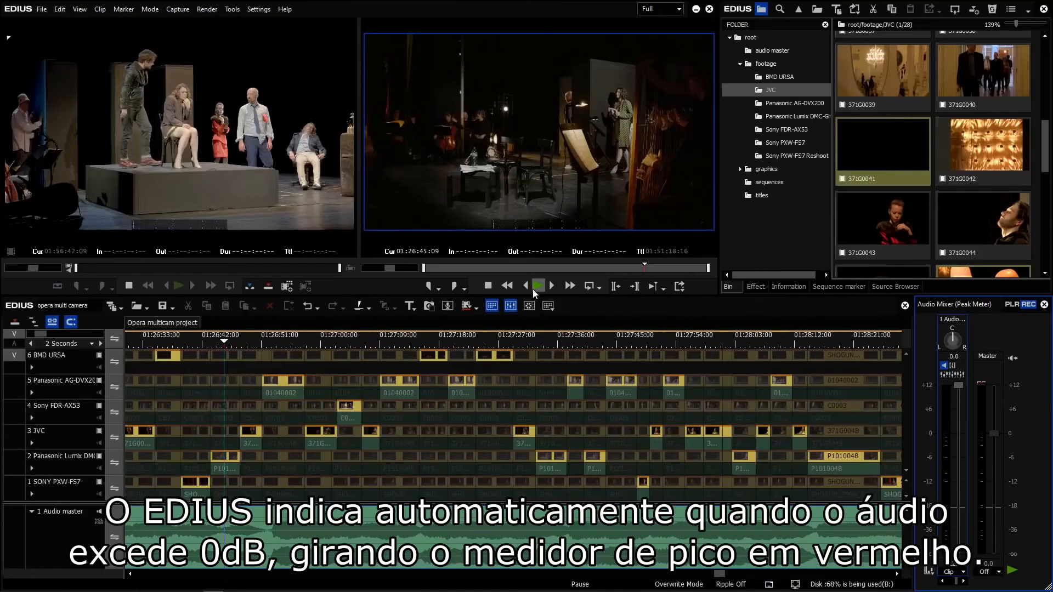
pyautogui.click(533, 287)
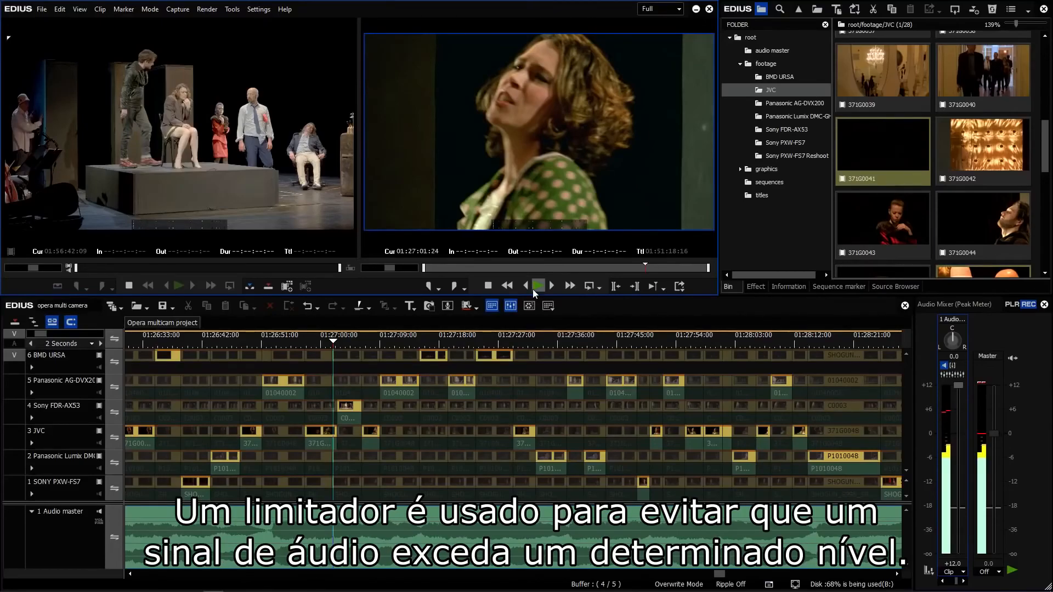
pyautogui.click(532, 289)
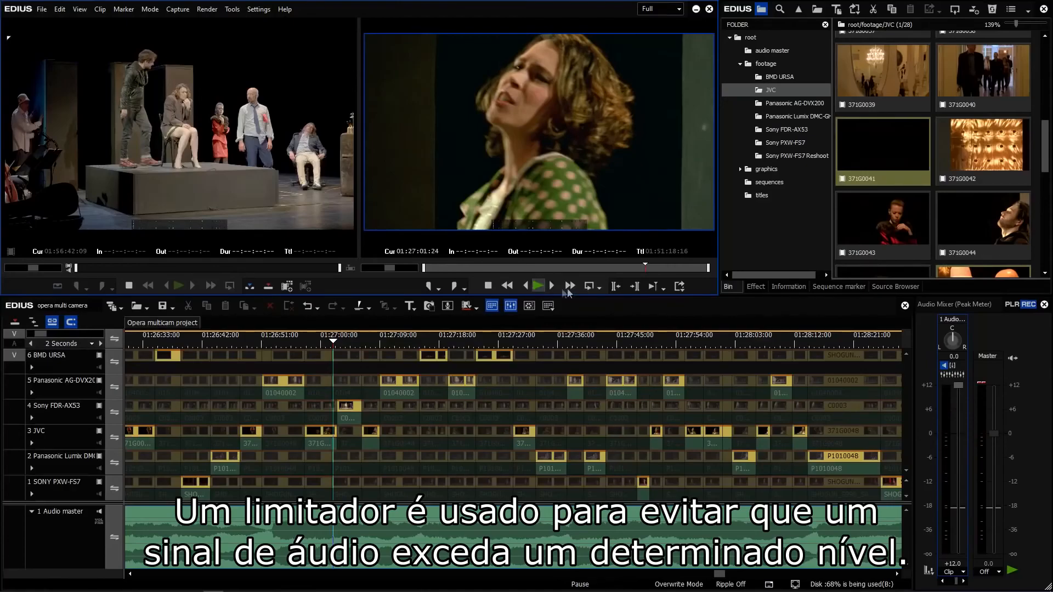
# Step: Add the Acon Digital Limit EDIUS Edition filter to the Audio master clip and review its default settings
pyautogui.click(751, 289)
pyautogui.moveTo(834, 175); pyautogui.dragTo(822, 195)
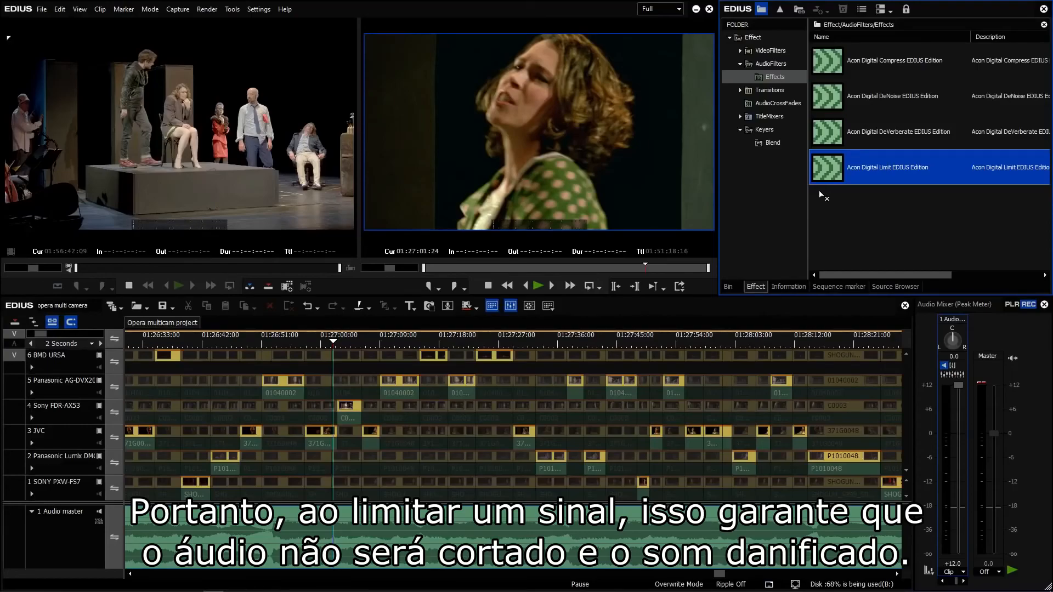
pyautogui.moveTo(821, 194); pyautogui.dragTo(384, 535)
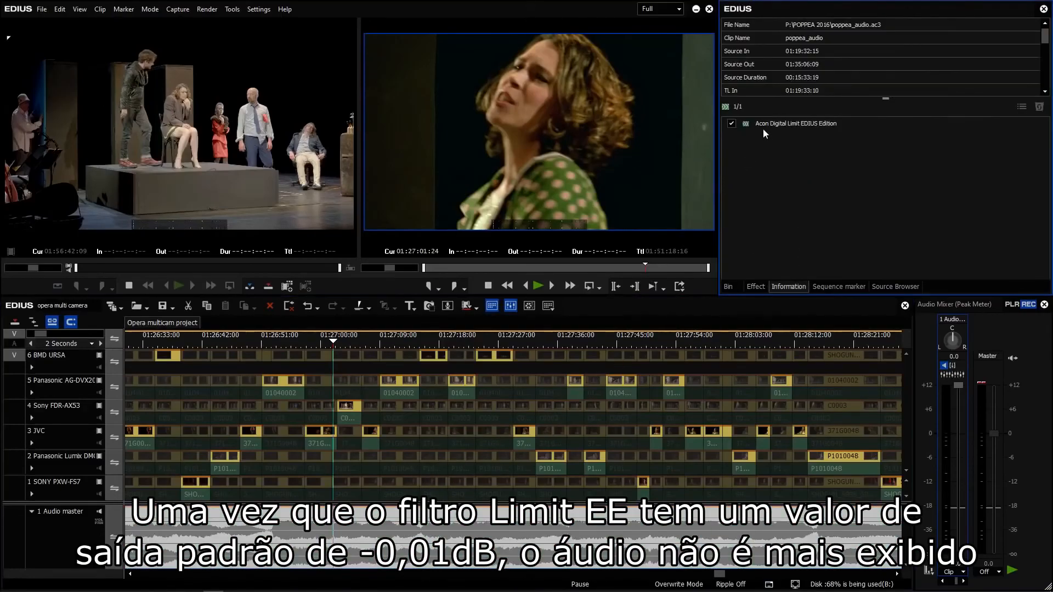
pyautogui.doubleClick(766, 124)
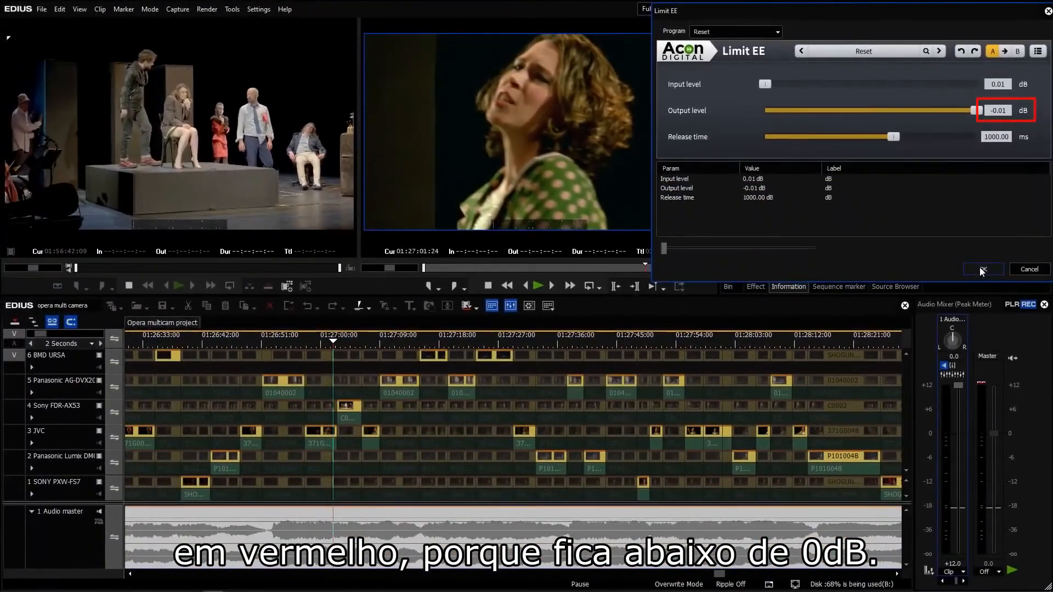
pyautogui.click(979, 268)
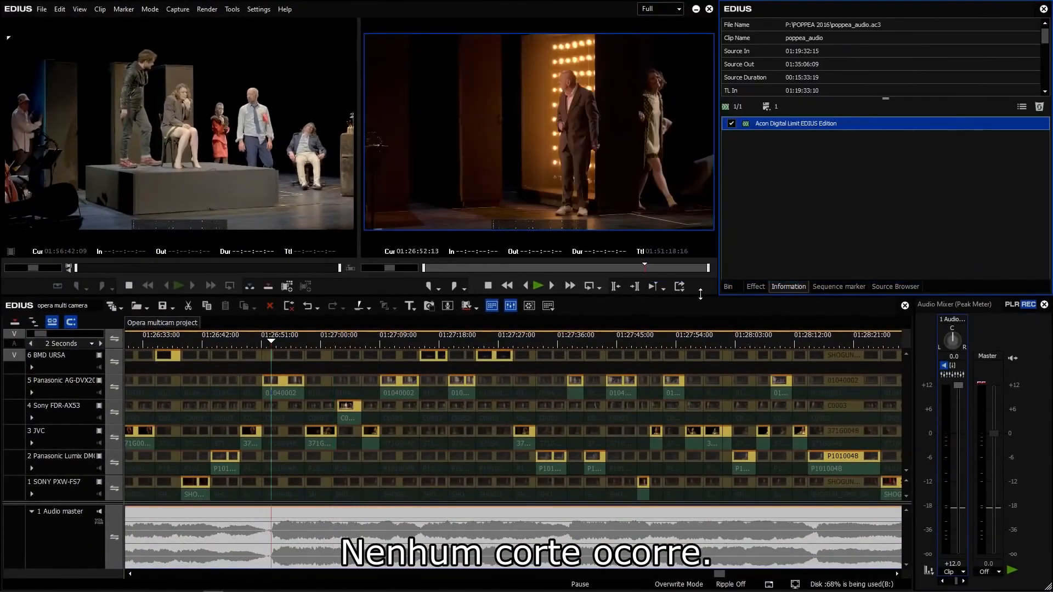
# Step: Play the passage from 01:26:52:13 with the Limit filter enabled, then with it disabled
pyautogui.click(537, 286)
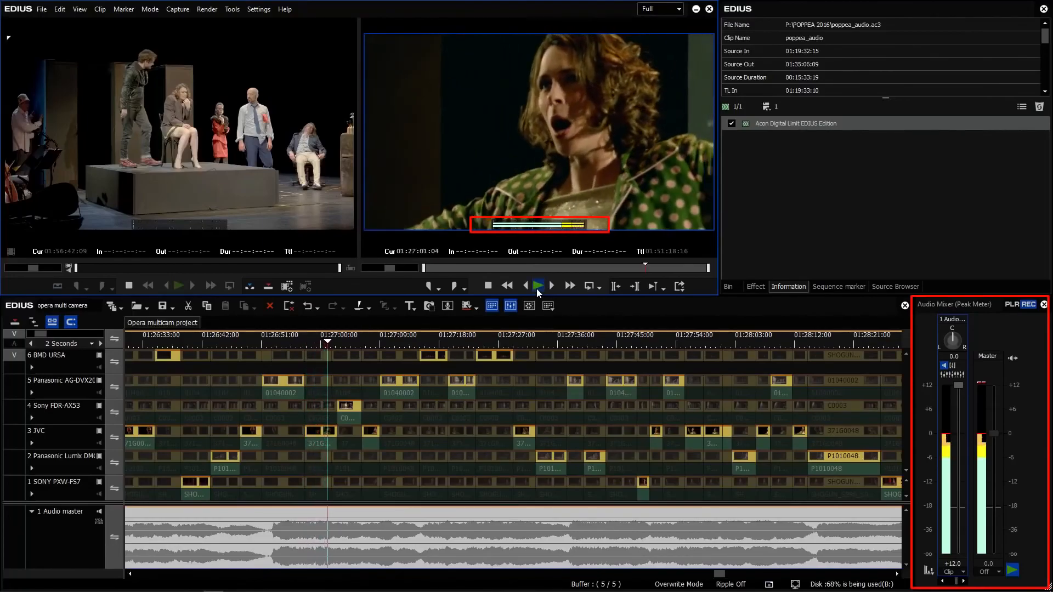
pyautogui.click(536, 288)
pyautogui.click(731, 123)
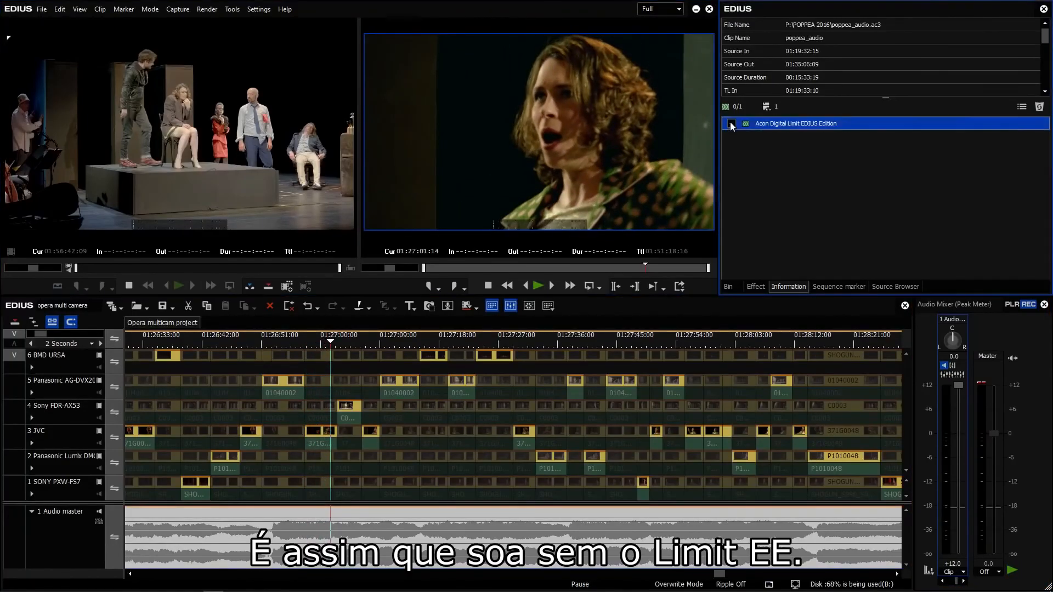
pyautogui.press('j')
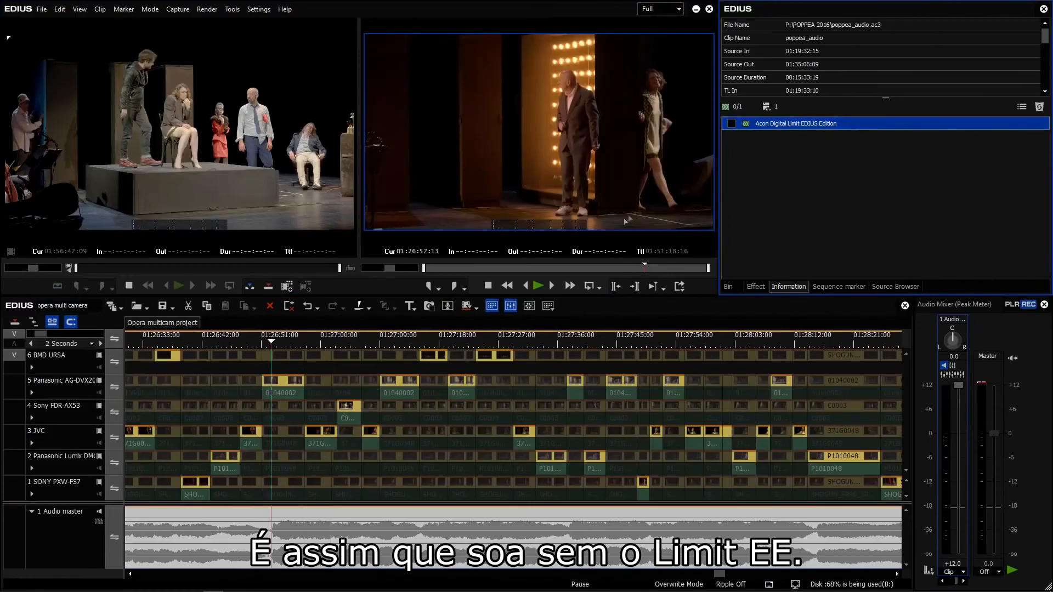
pyautogui.click(537, 288)
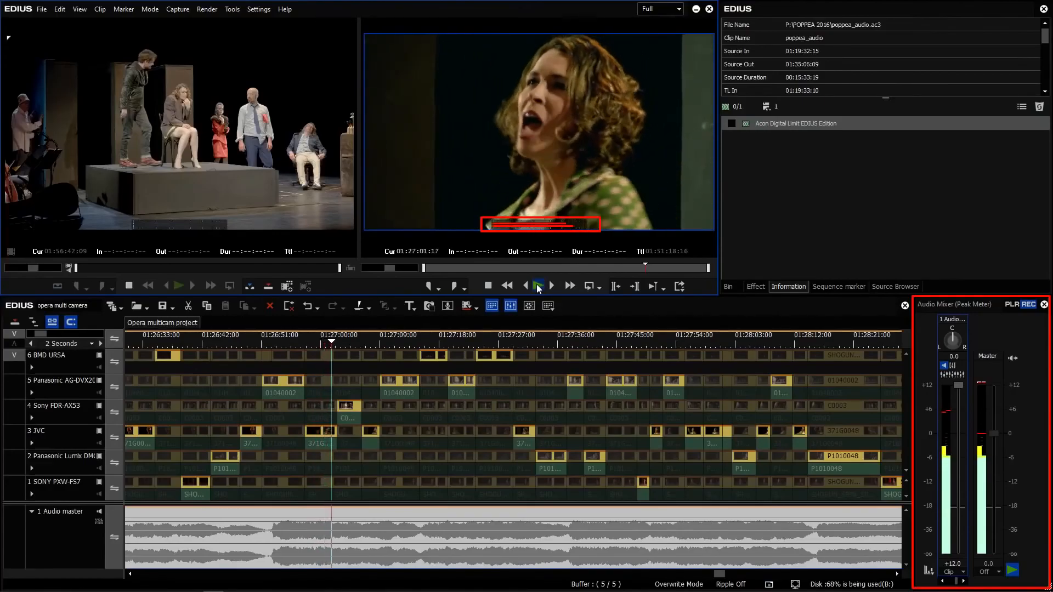
pyautogui.click(537, 284)
# Step: Re-enable the Limit filter and replay the passage from 01:26:52:13
pyautogui.click(732, 124)
pyautogui.press('j')
pyautogui.press('k')
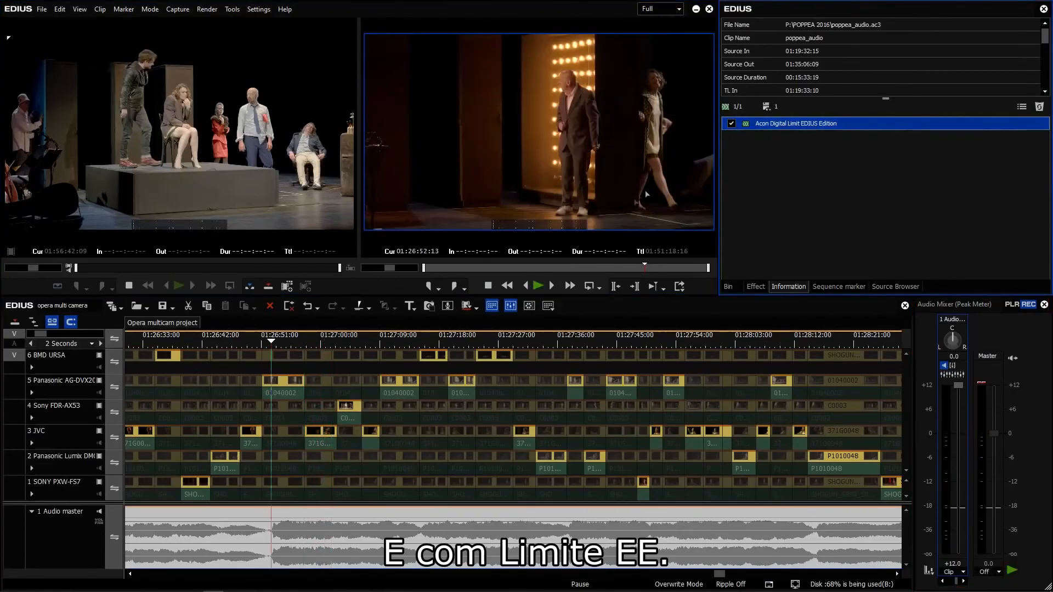
pyautogui.click(536, 285)
pyautogui.click(536, 285)
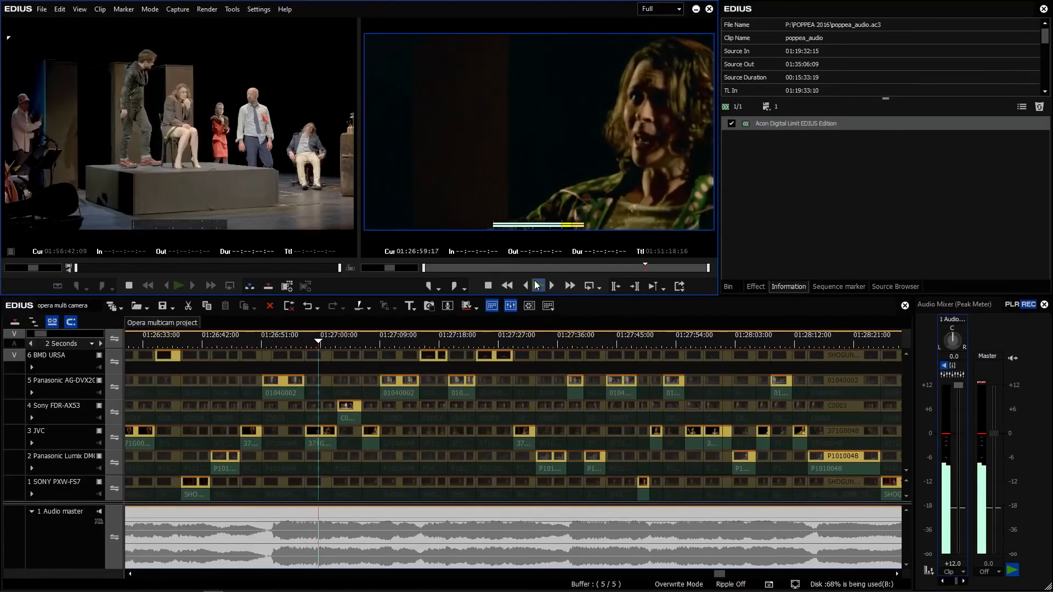
pyautogui.click(537, 285)
# Step: Apply the Volume boost'gentle preset to the Audio master clip's Limit filter and play the opera passage
pyautogui.doubleClick(772, 126)
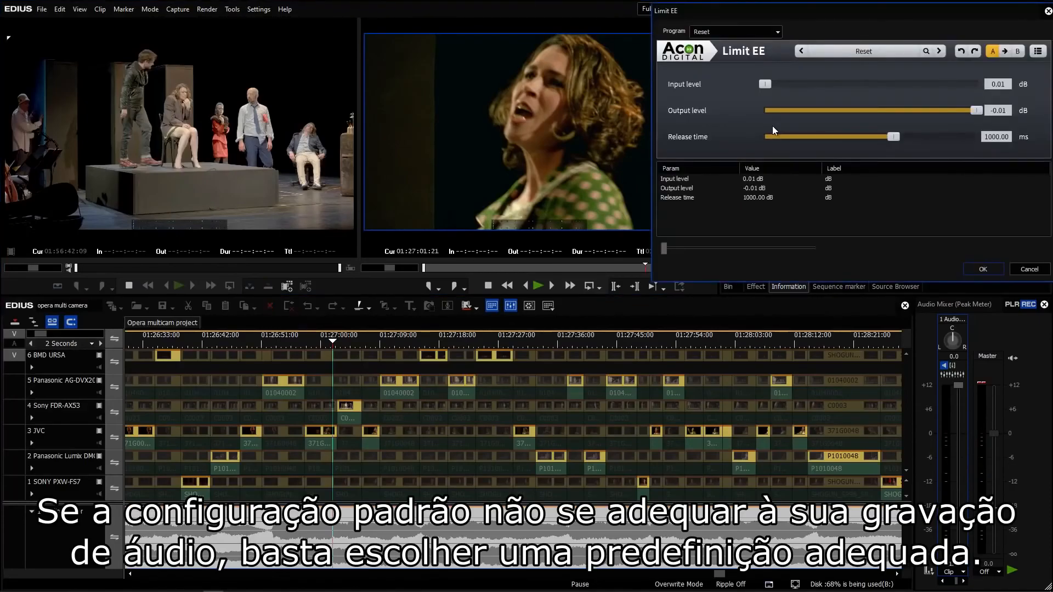
pyautogui.click(815, 52)
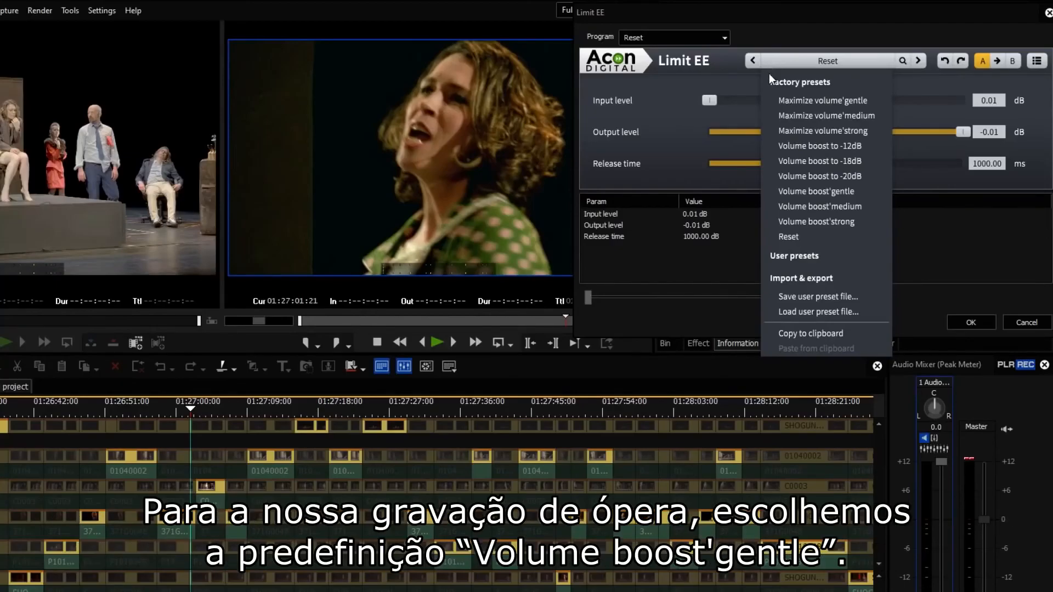
pyautogui.click(779, 193)
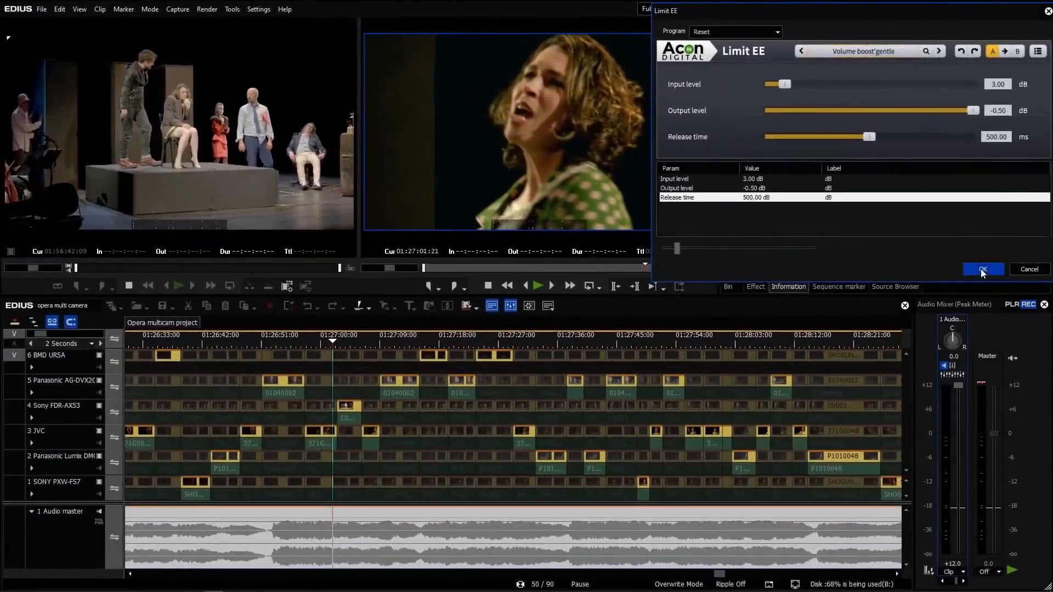
pyautogui.click(968, 323)
pyautogui.click(538, 286)
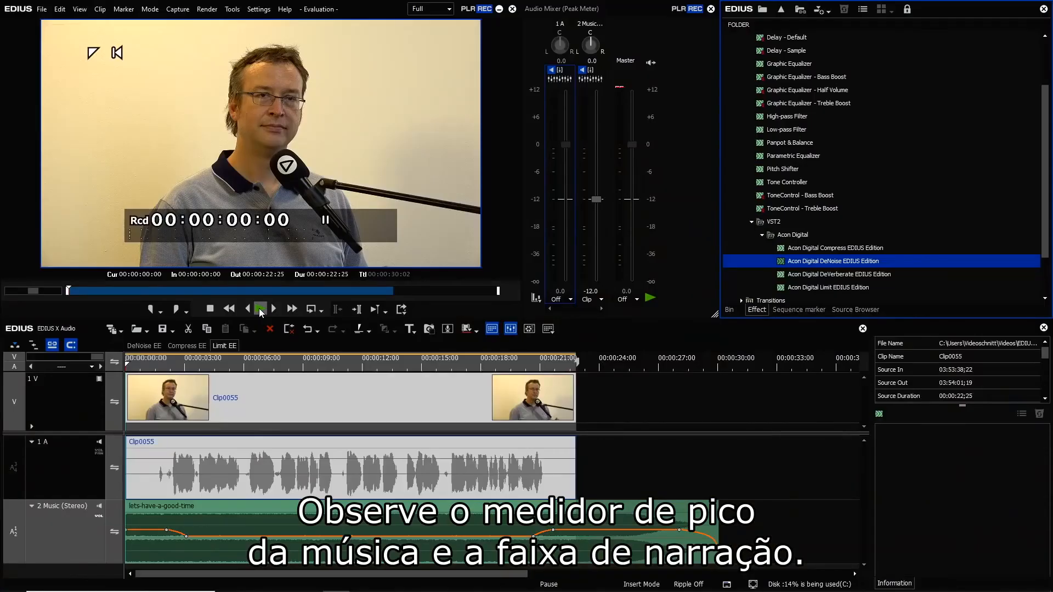
# Step: Play the Limit EE sequence, then add the Acon Digital Limit EDIUS Edition filter to Clip0055's audio and listen from about 6 seconds
pyautogui.click(261, 311)
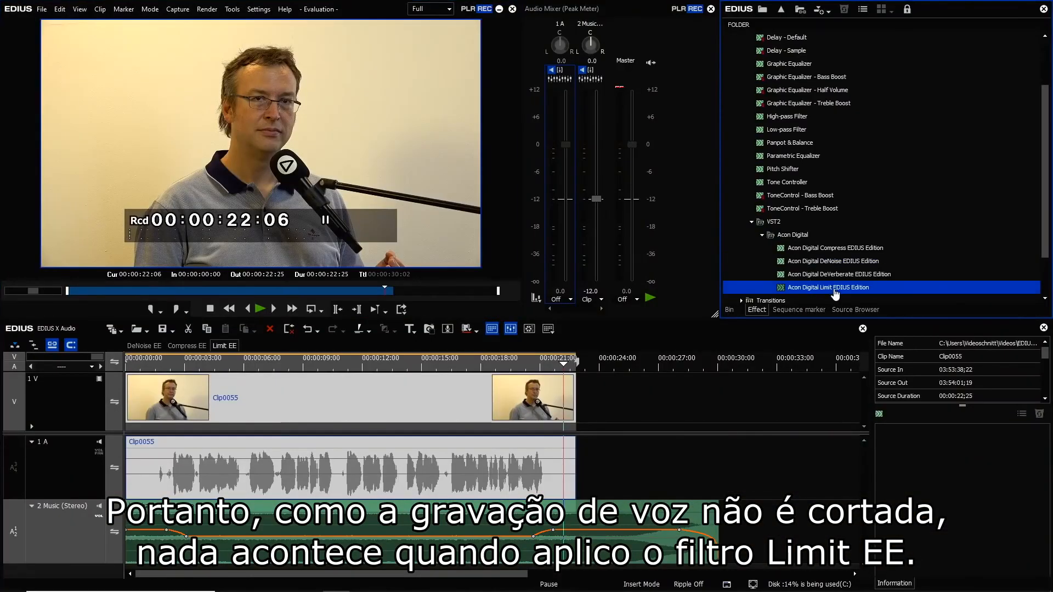
pyautogui.moveTo(835, 294); pyautogui.dragTo(366, 440)
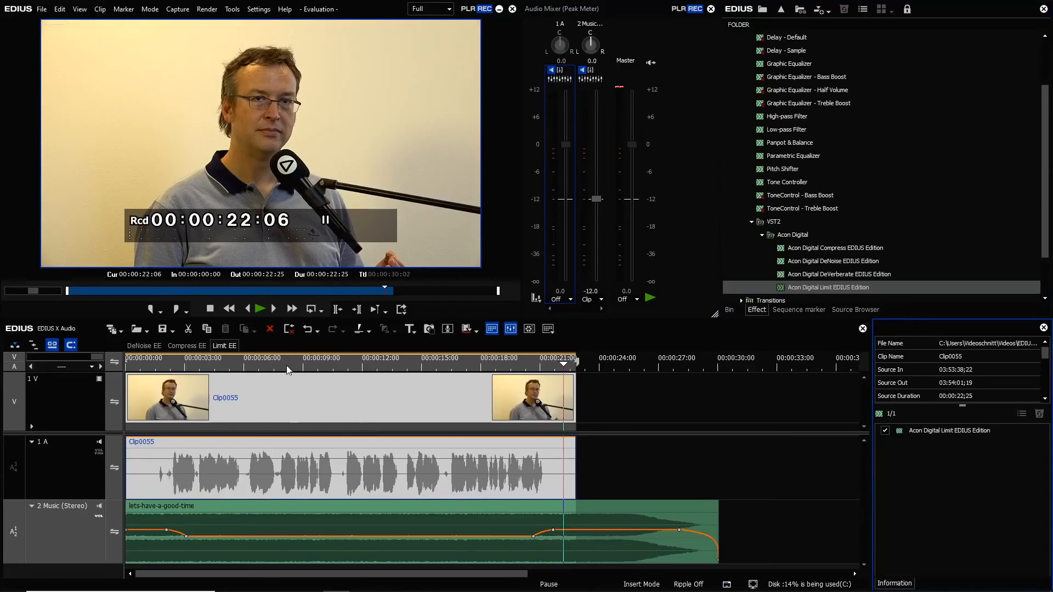
pyautogui.click(247, 366)
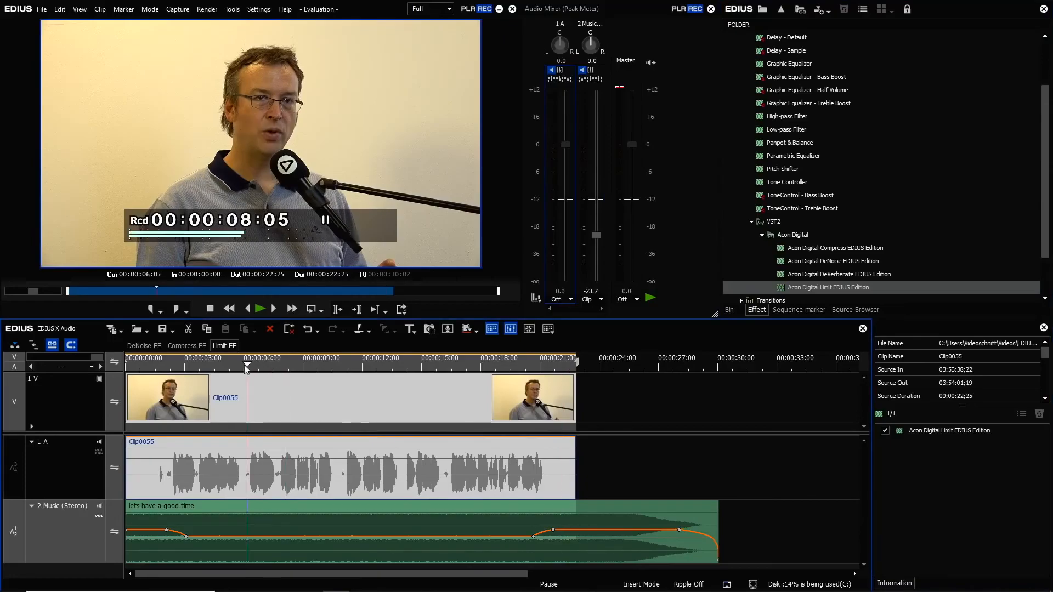
pyautogui.click(260, 309)
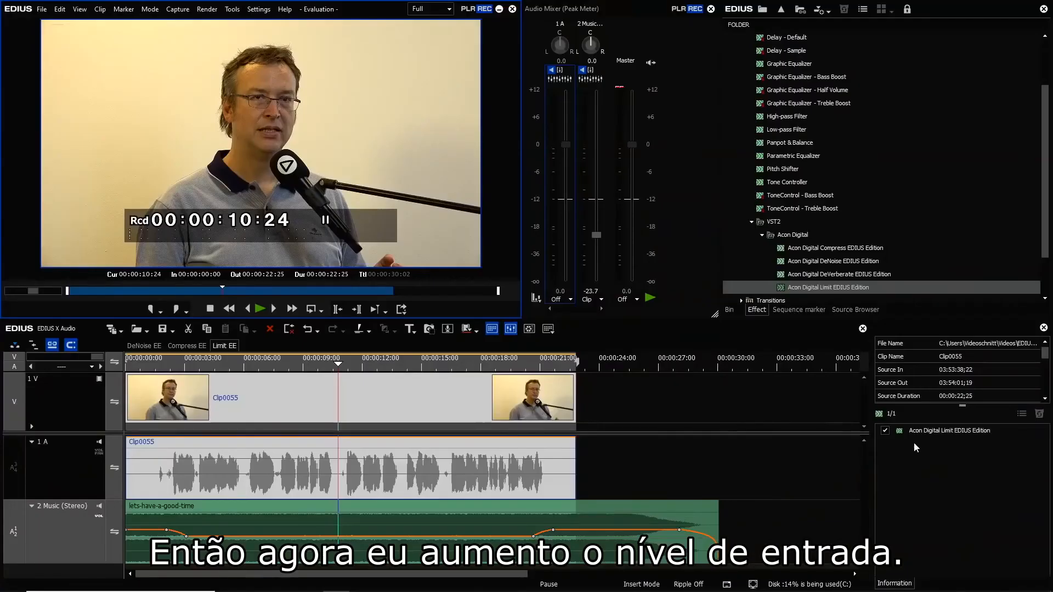
# Step: Raise the Limit filter's input level on Clip0055 to 13.43 dB and listen to the clip
pyautogui.click(915, 432)
pyautogui.doubleClick(915, 433)
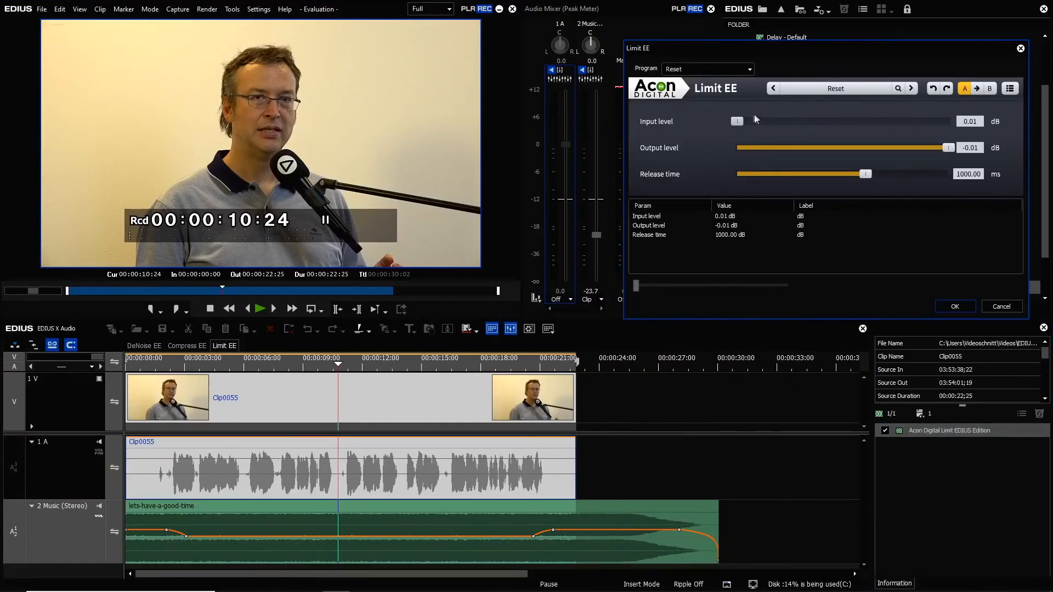
pyautogui.moveTo(738, 121); pyautogui.dragTo(826, 124)
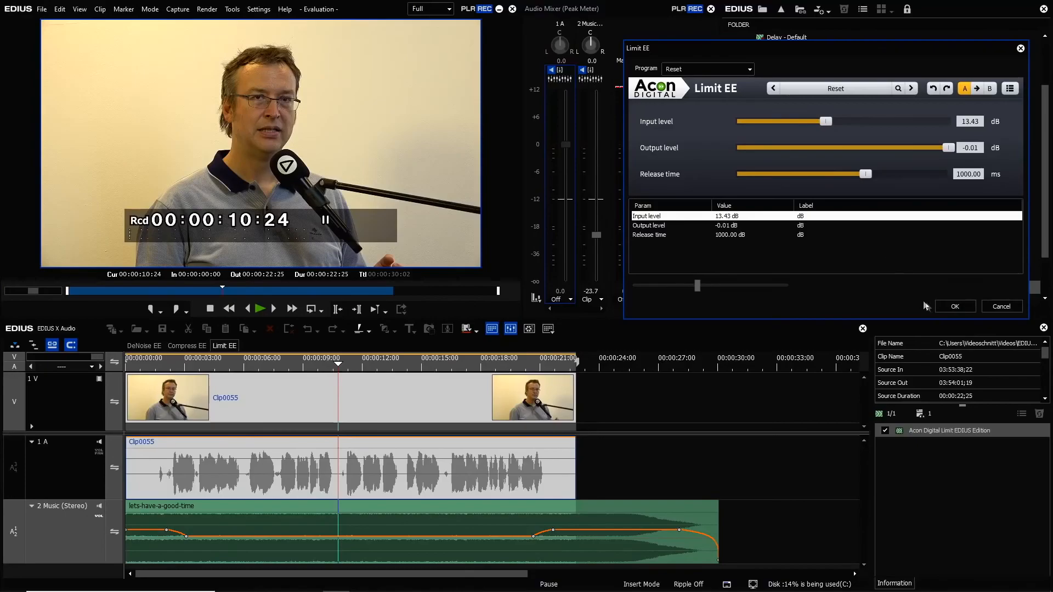
pyautogui.click(955, 307)
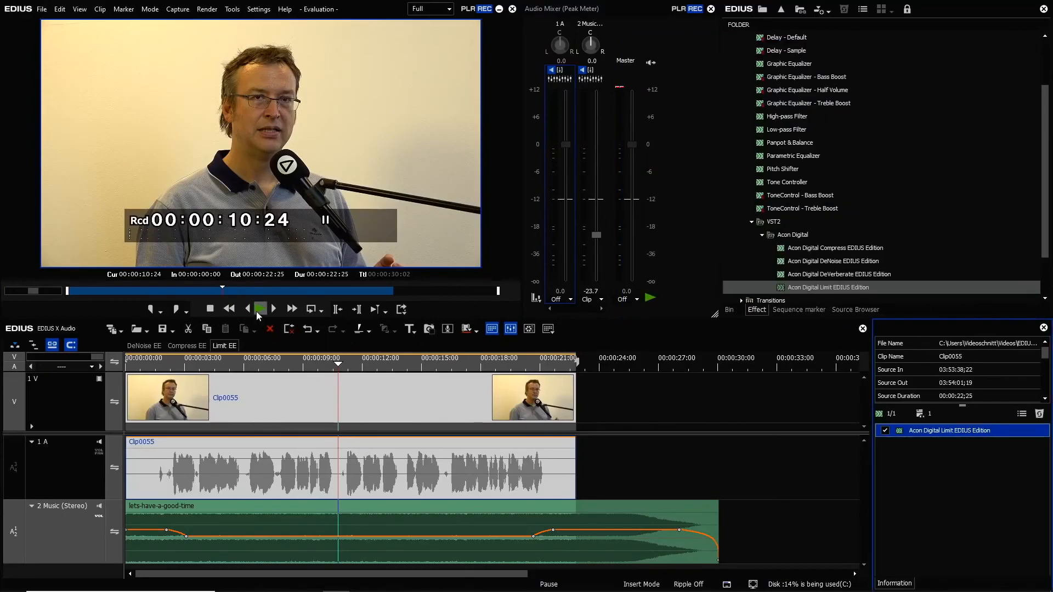
pyautogui.click(259, 311)
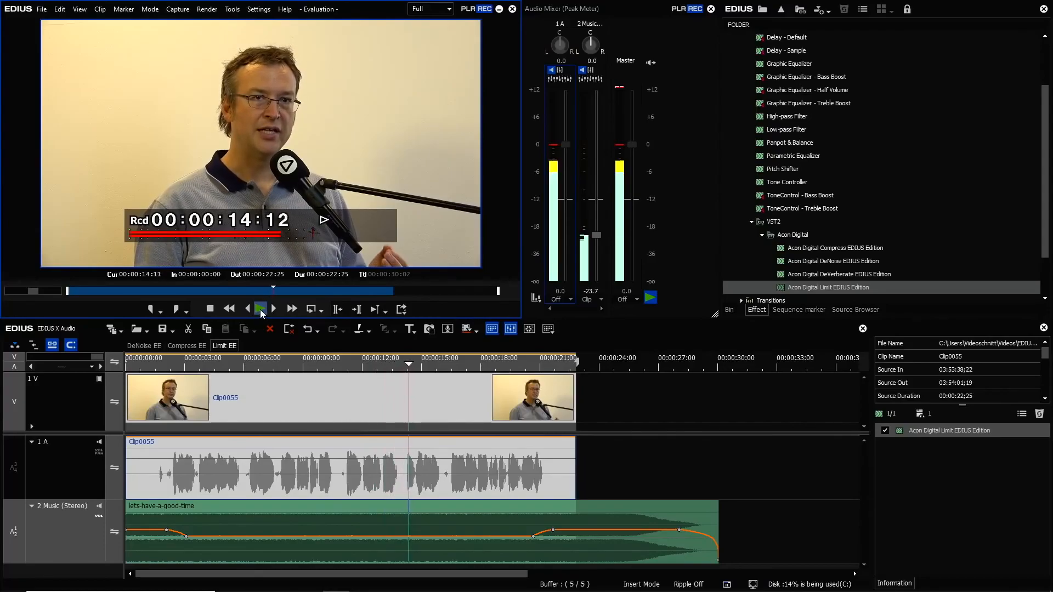
pyautogui.click(264, 311)
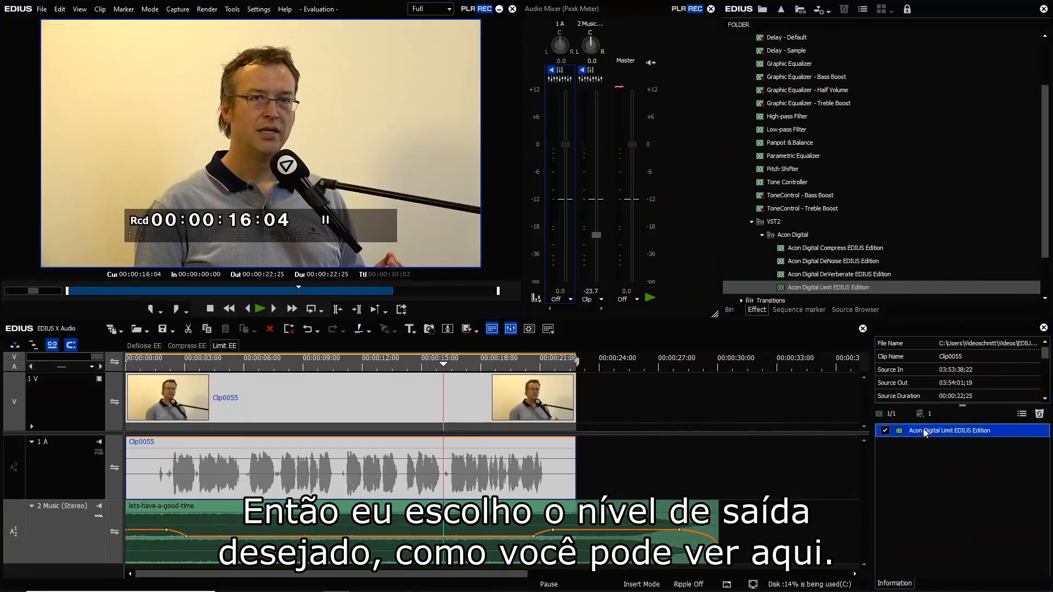
# Step: Lower the output level of Clip0055's Limit filter to -12.85 dB
pyautogui.doubleClick(923, 429)
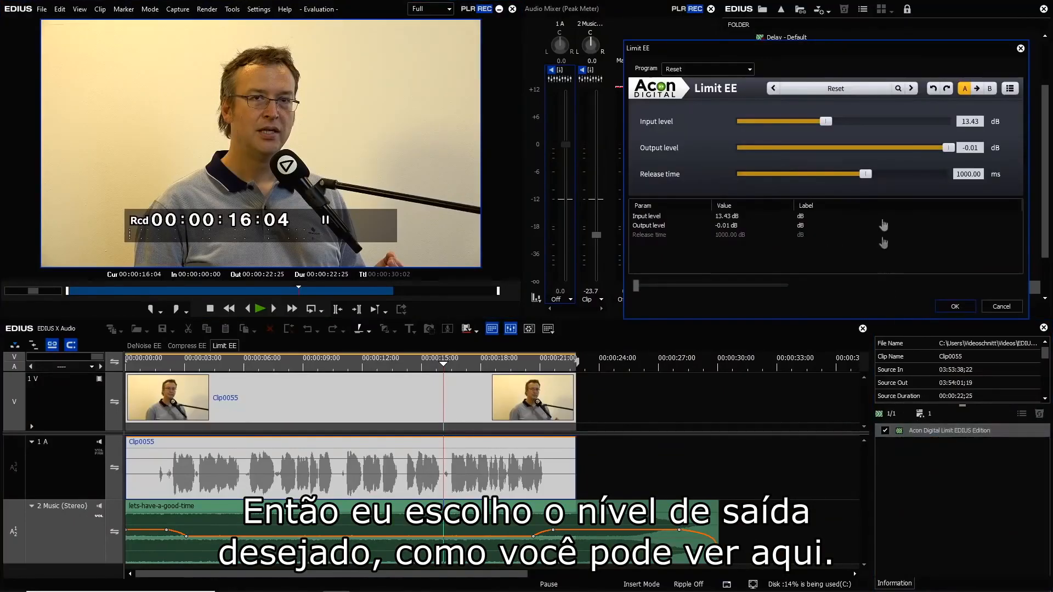
pyautogui.moveTo(949, 149); pyautogui.dragTo(945, 149)
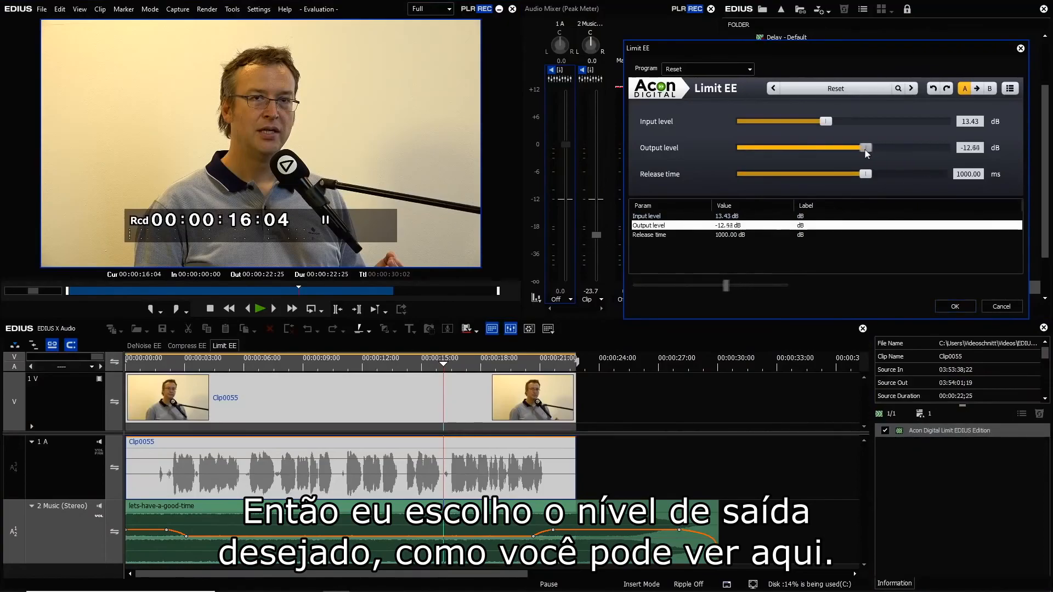
pyautogui.moveTo(861, 150); pyautogui.dragTo(864, 150)
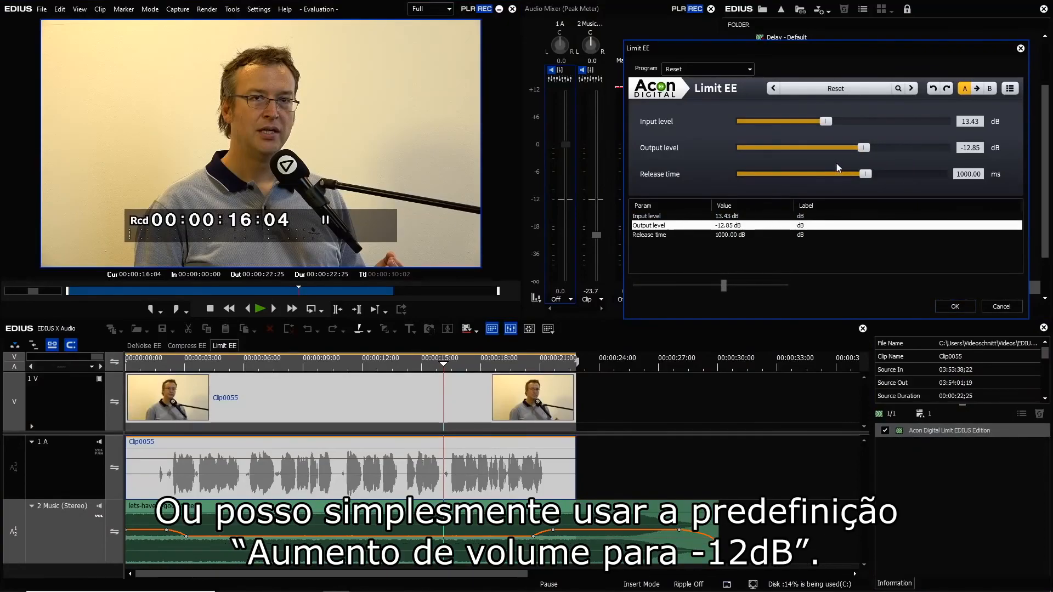
# Step: Apply the Volume boost to -12dB preset to Clip0055's Limit filter and listen to the clip from about 6 seconds
pyautogui.click(854, 88)
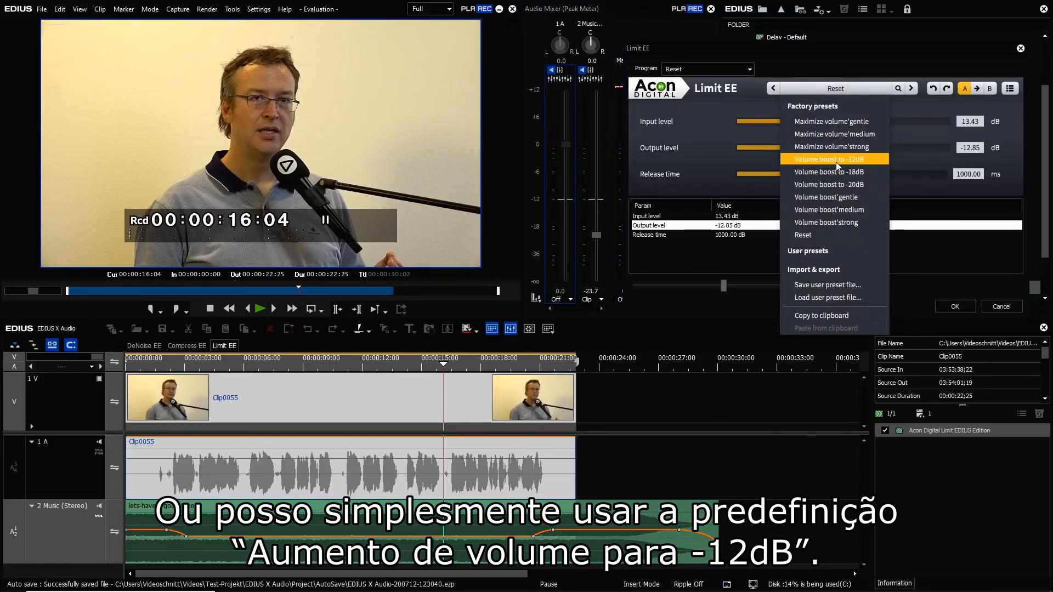
pyautogui.click(836, 159)
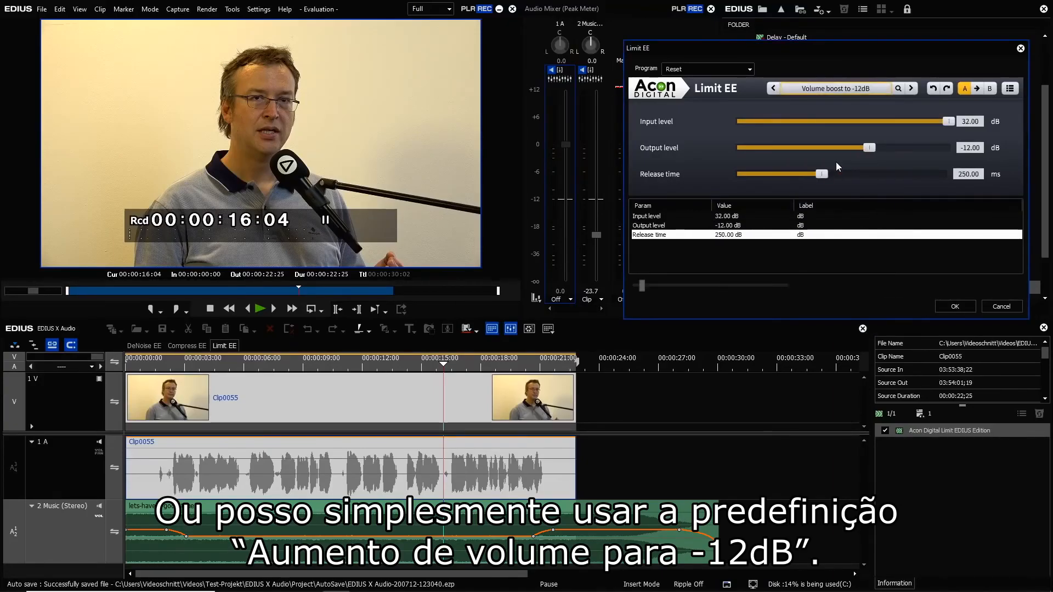
pyautogui.click(955, 307)
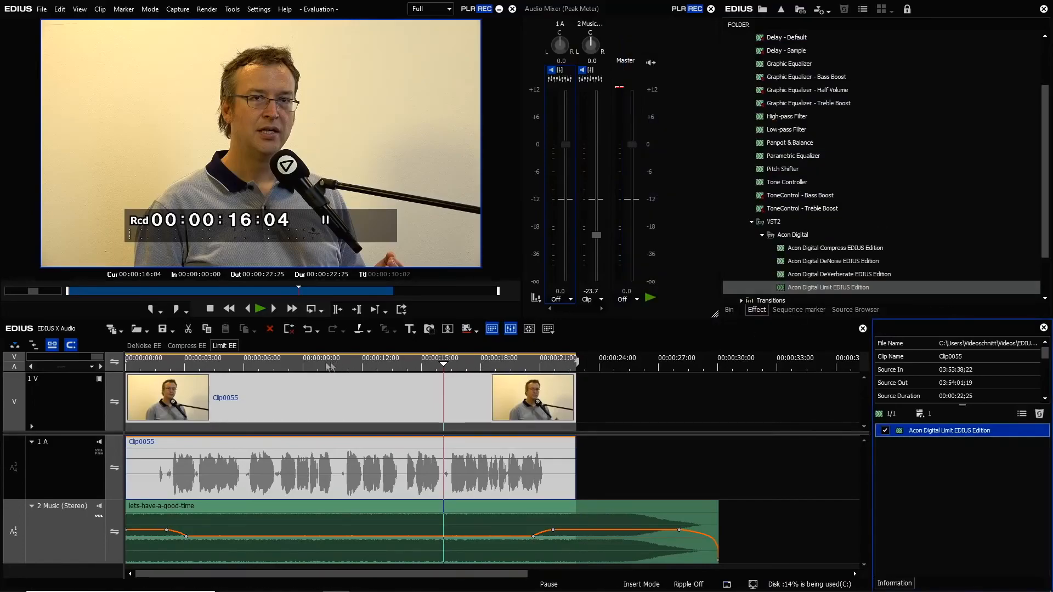
pyautogui.click(245, 367)
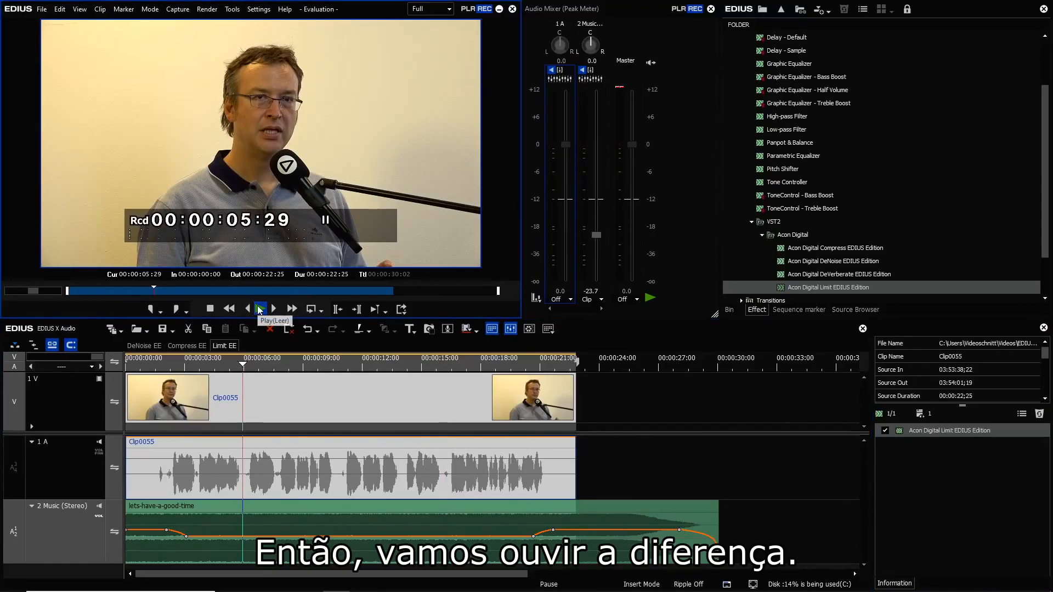
pyautogui.click(260, 310)
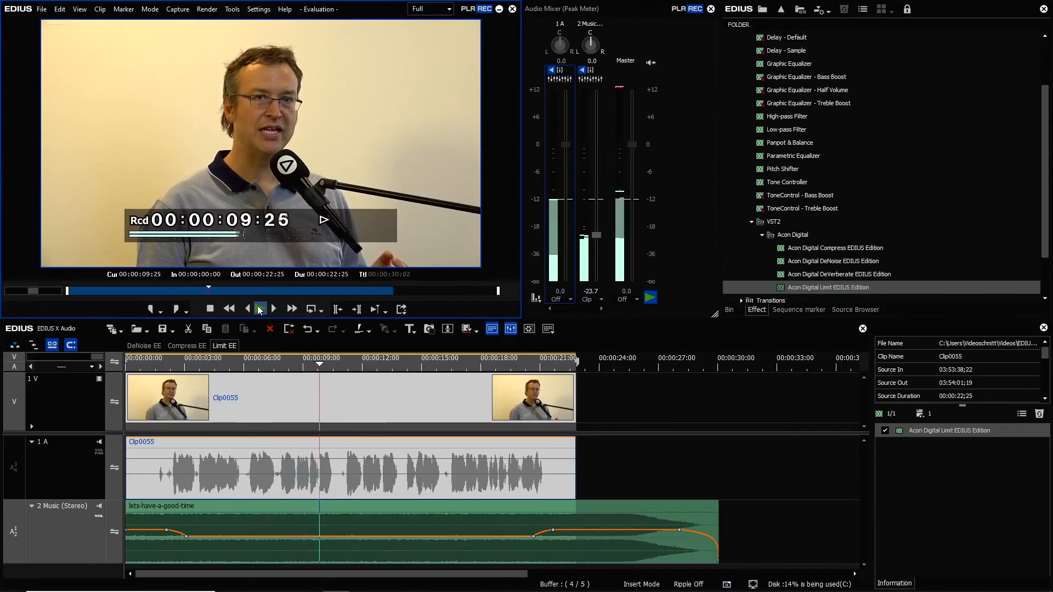
# Step: Compare Clip0055's audio with the Limit filter disabled and enabled again, listening to a passage each way
pyautogui.click(260, 311)
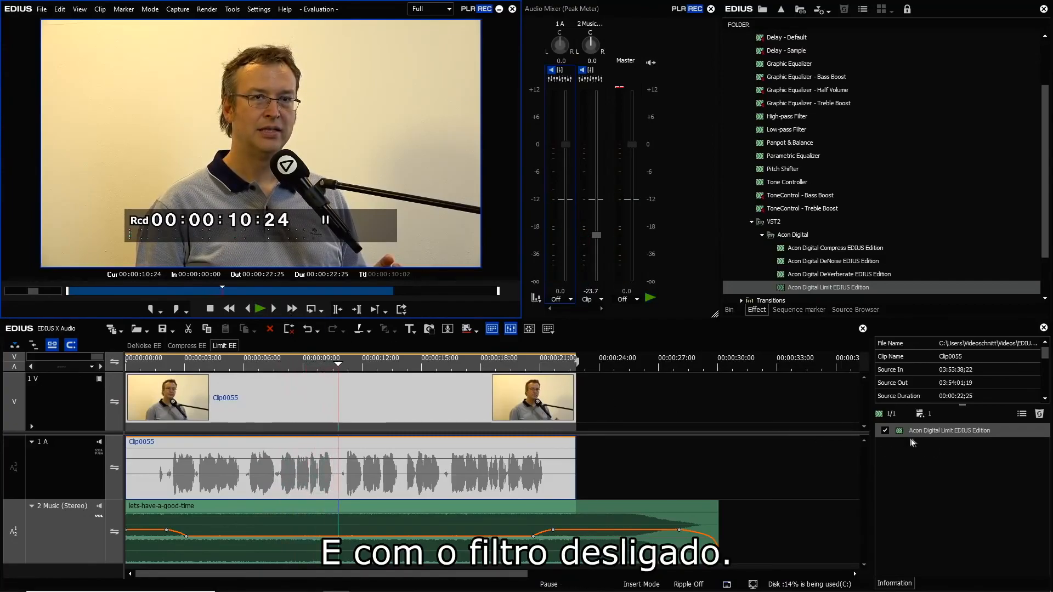
pyautogui.click(884, 431)
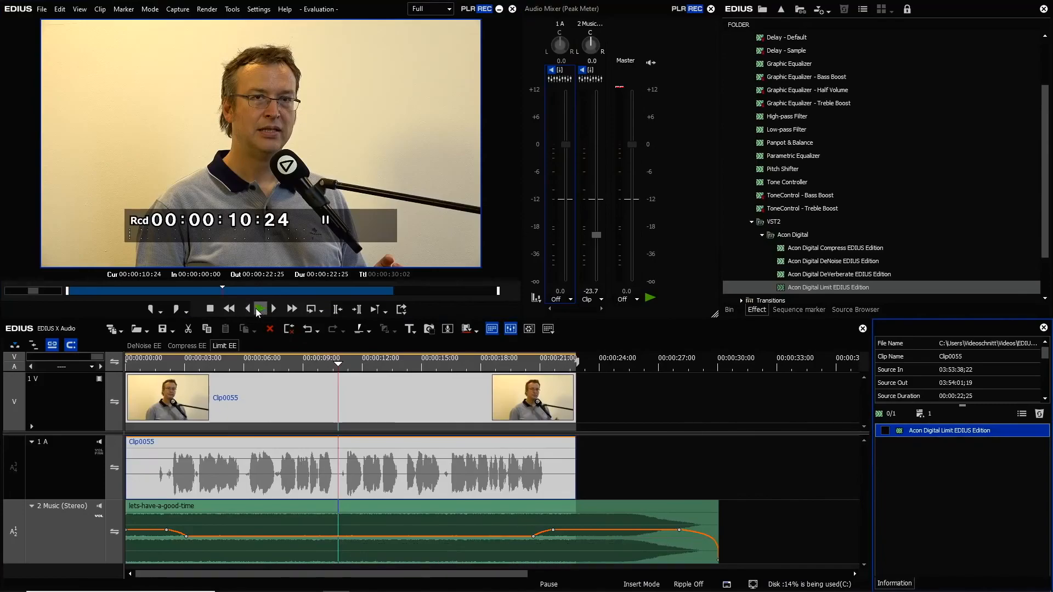
pyautogui.click(257, 311)
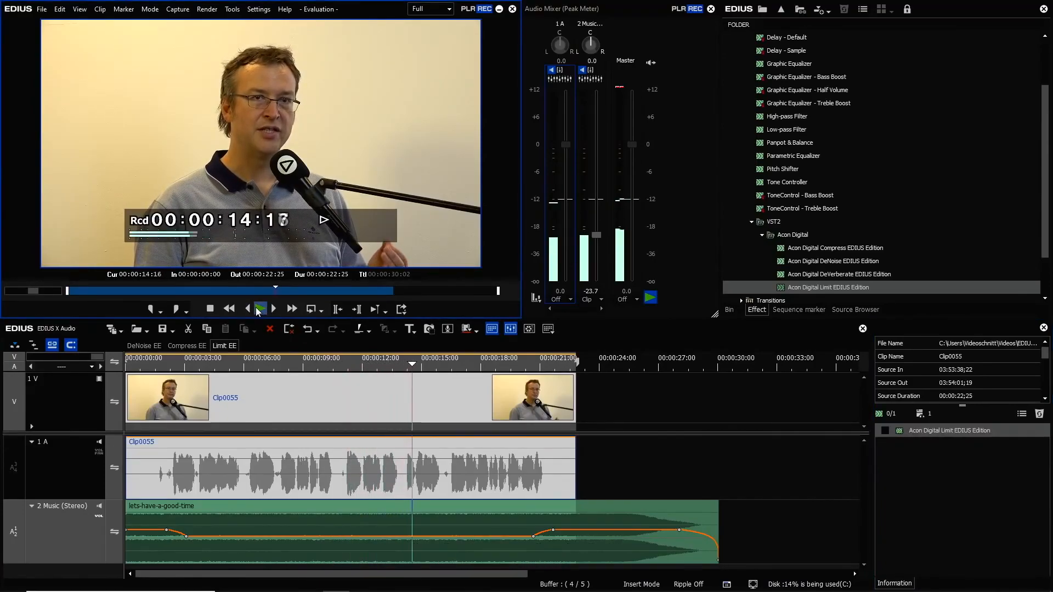
pyautogui.click(258, 310)
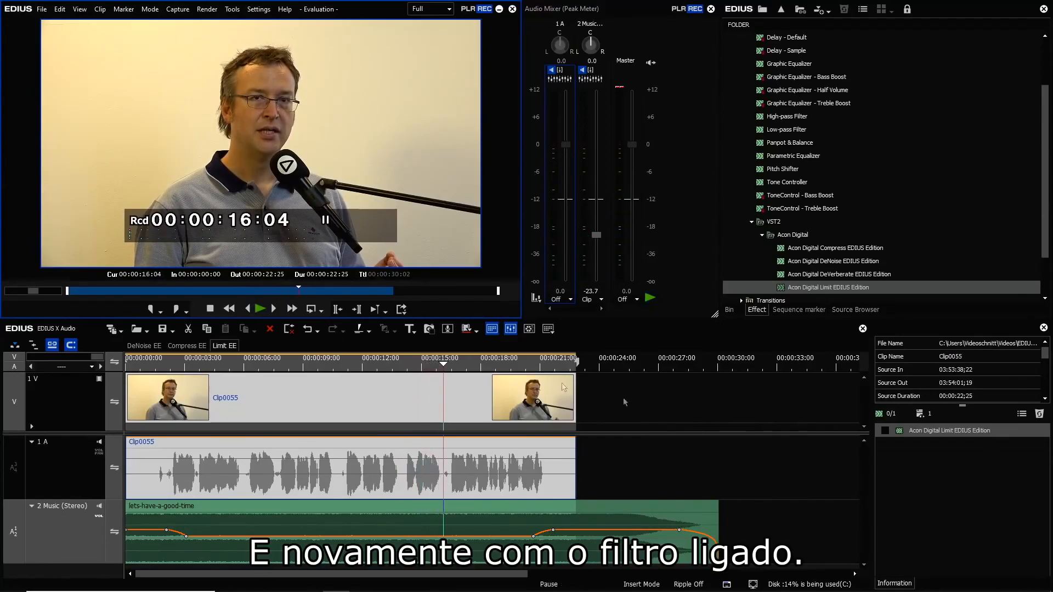
pyautogui.click(886, 432)
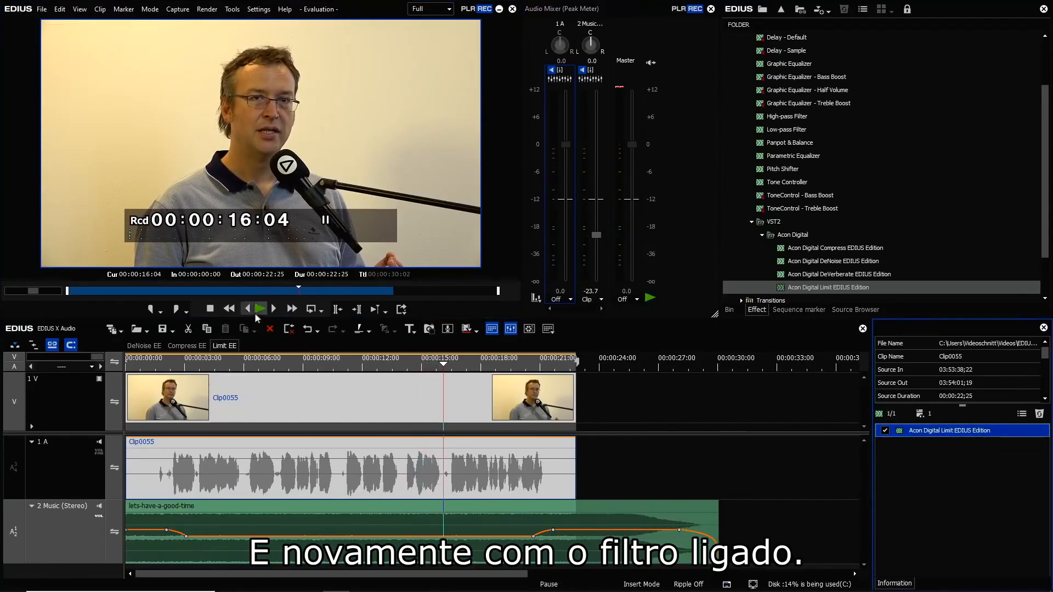
pyautogui.click(255, 315)
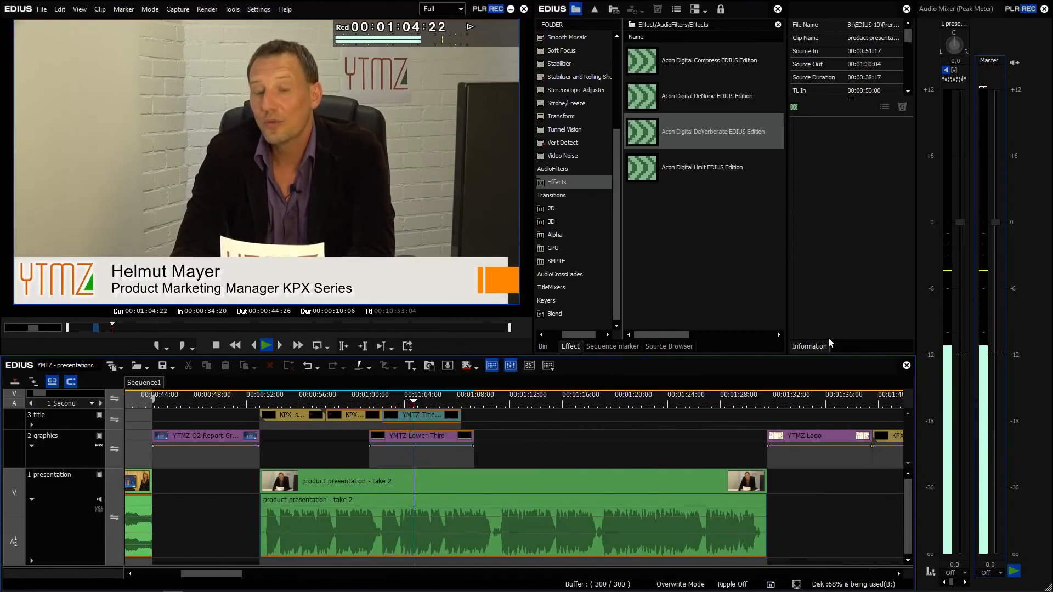
# Step: Add the Acon Digital DeVerberate EDIUS Edition filter to the "product presentation - take 2" clip and listen to it
pyautogui.press('space')
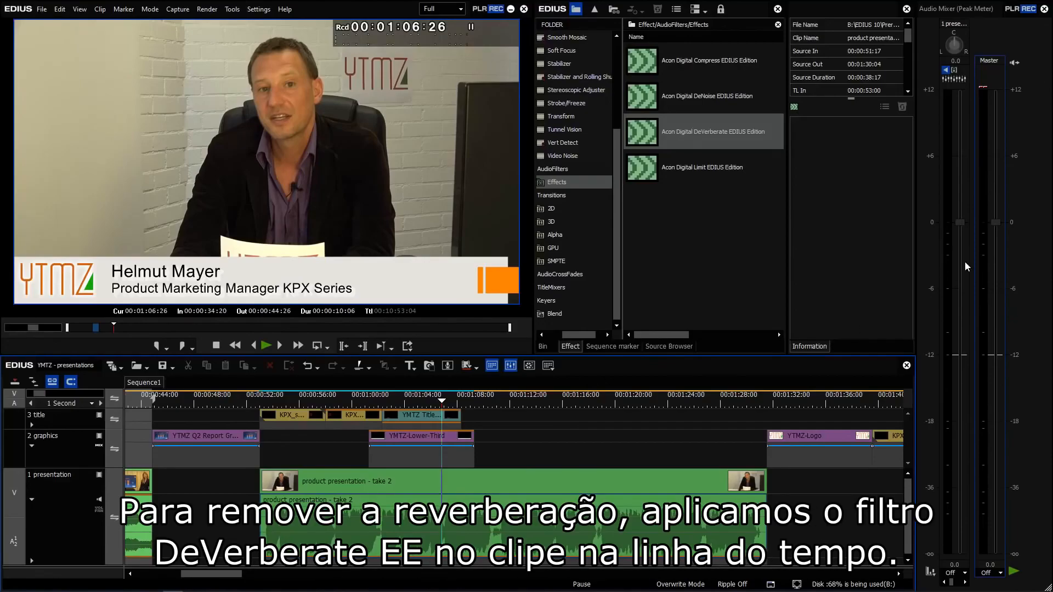
pyautogui.moveTo(691, 129); pyautogui.dragTo(427, 545)
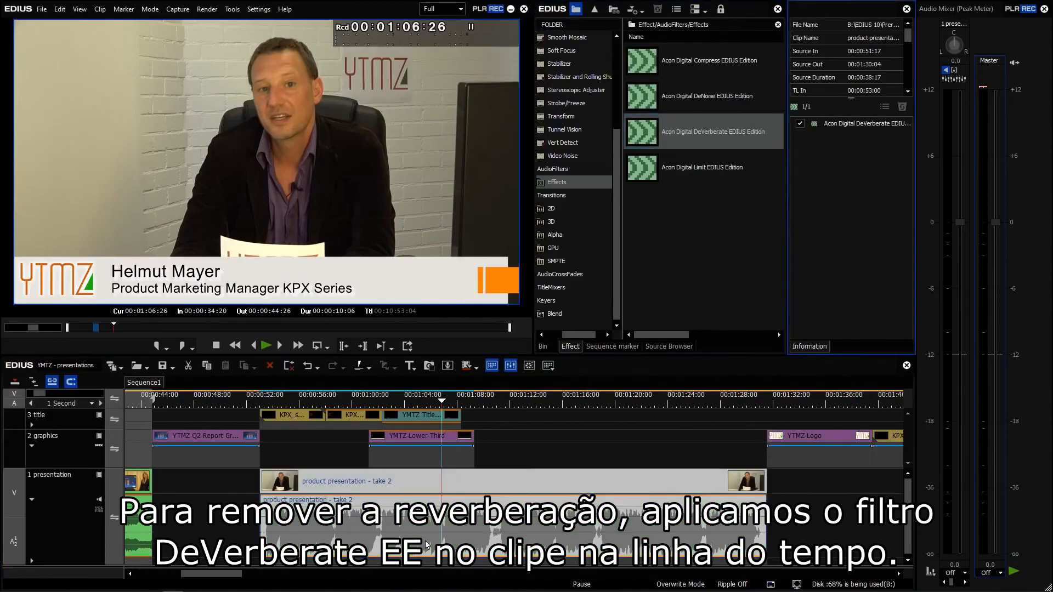
pyautogui.press('space')
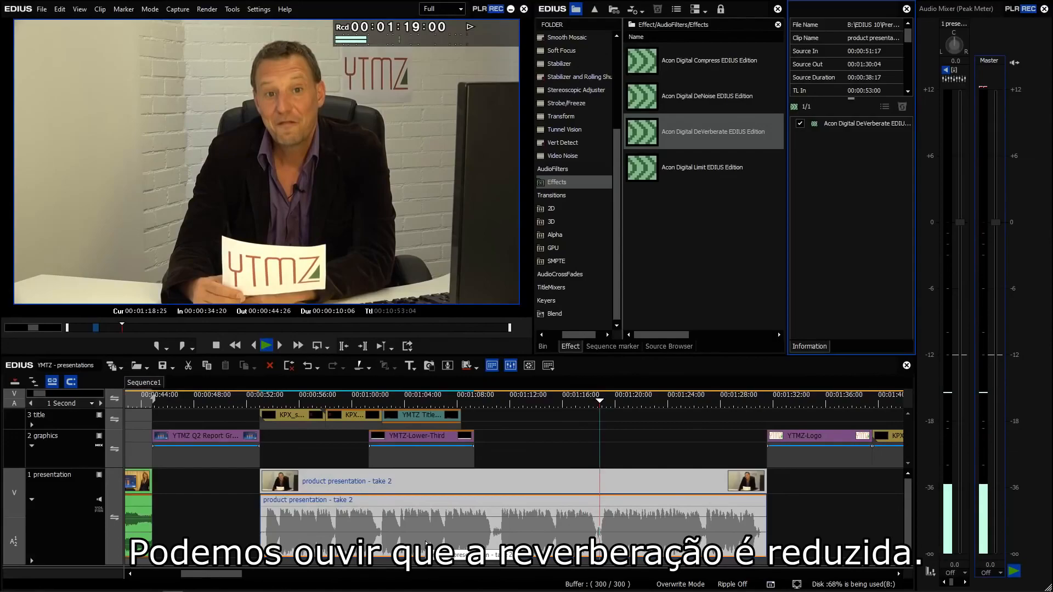
pyautogui.press('space')
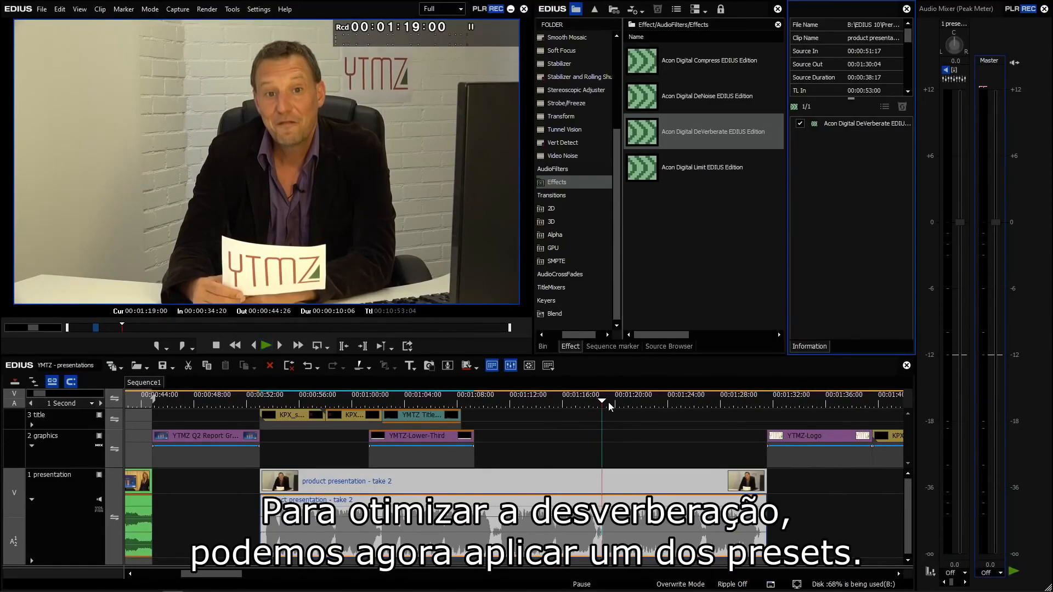
# Step: Apply the Fix room reverb'medium preset to the presentation clip's DeVerberate filter and listen to the clip
pyautogui.doubleClick(843, 124)
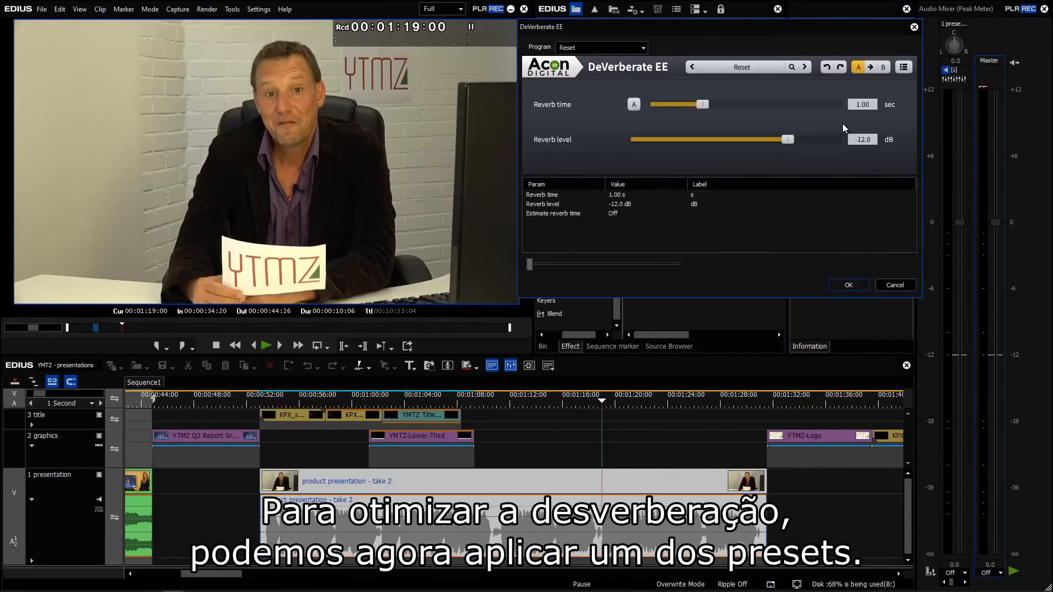
pyautogui.click(746, 68)
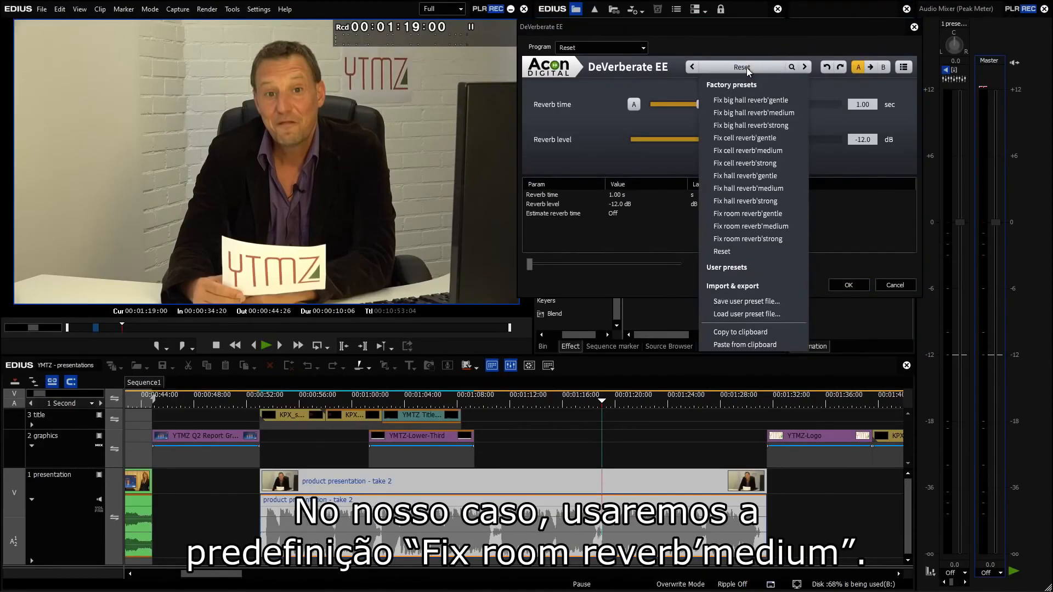
pyautogui.click(759, 226)
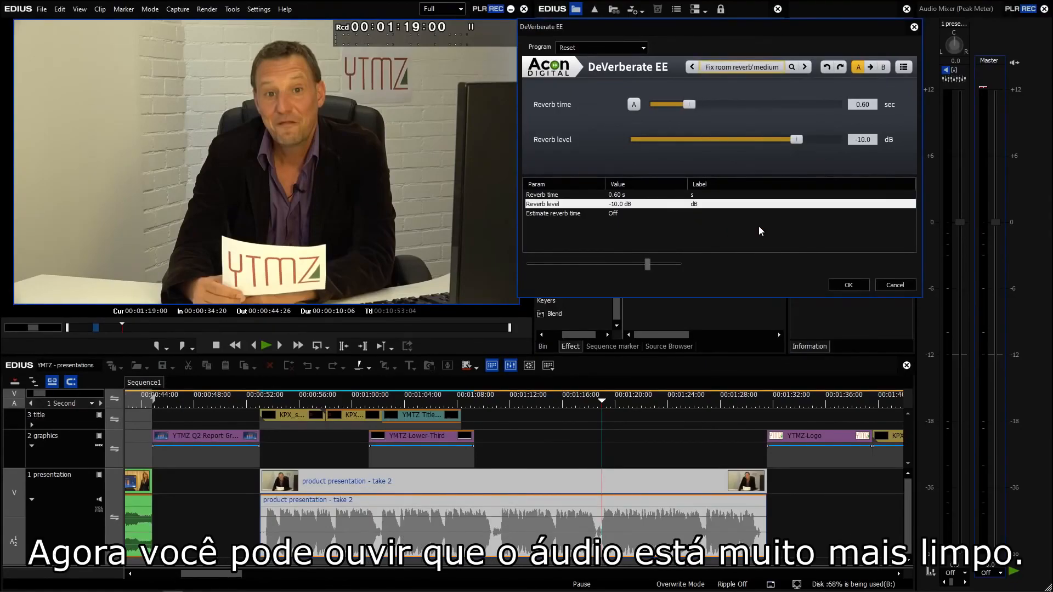
pyautogui.click(265, 345)
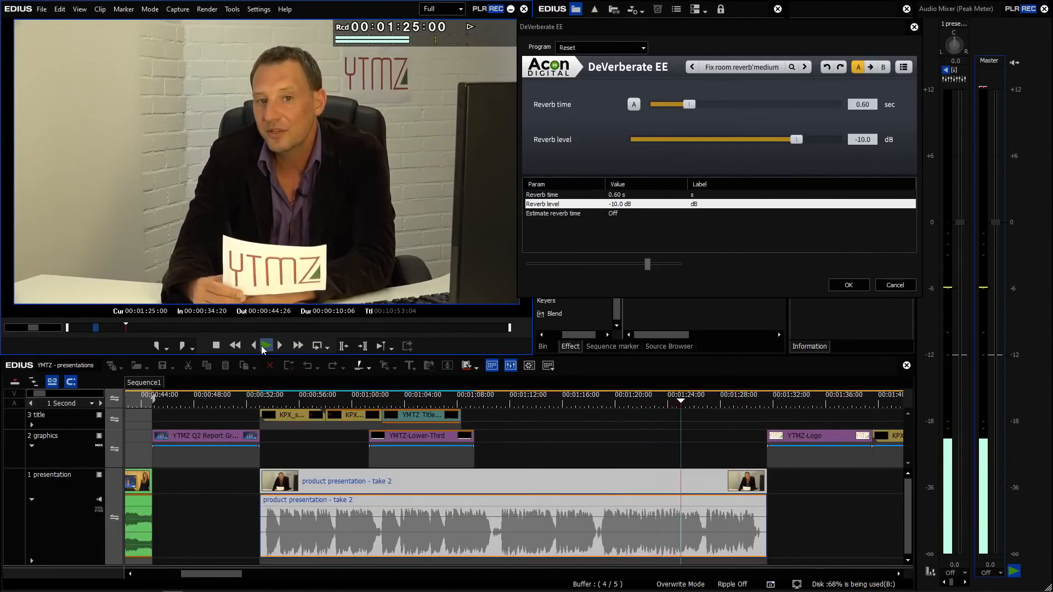
pyautogui.click(264, 348)
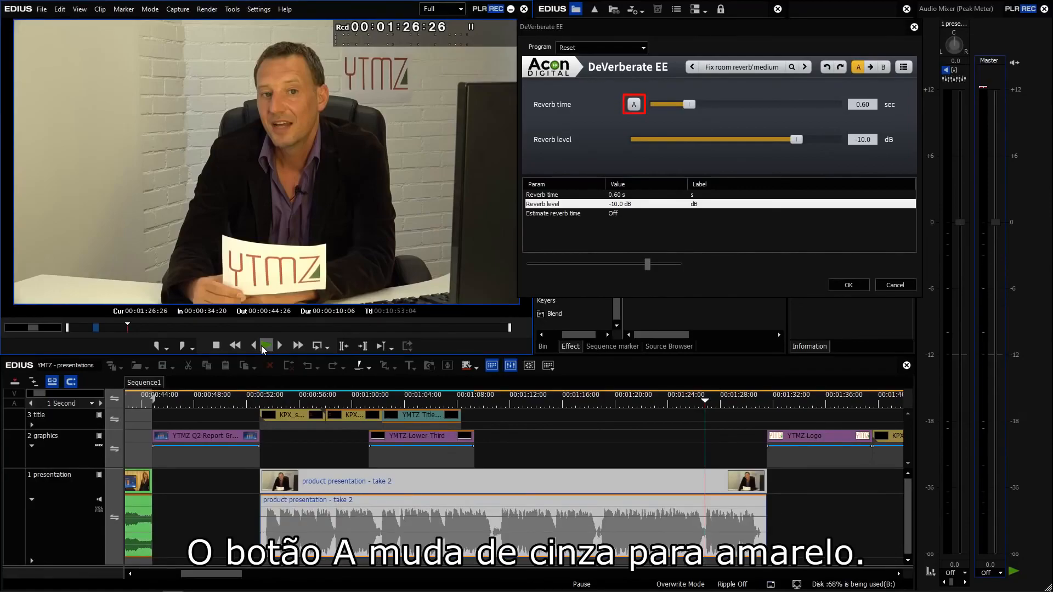
# Step: Play the presentation clip from its start and run DeVerberate's automatic reverb time estimation, switching it off again before stopping playback
pyautogui.click(261, 406)
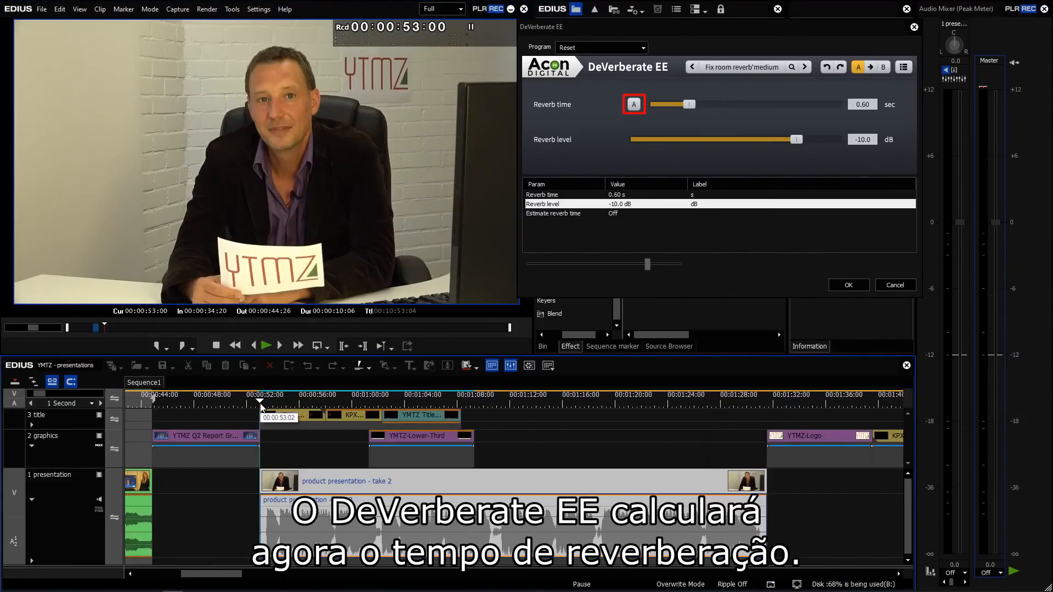
pyautogui.click(267, 345)
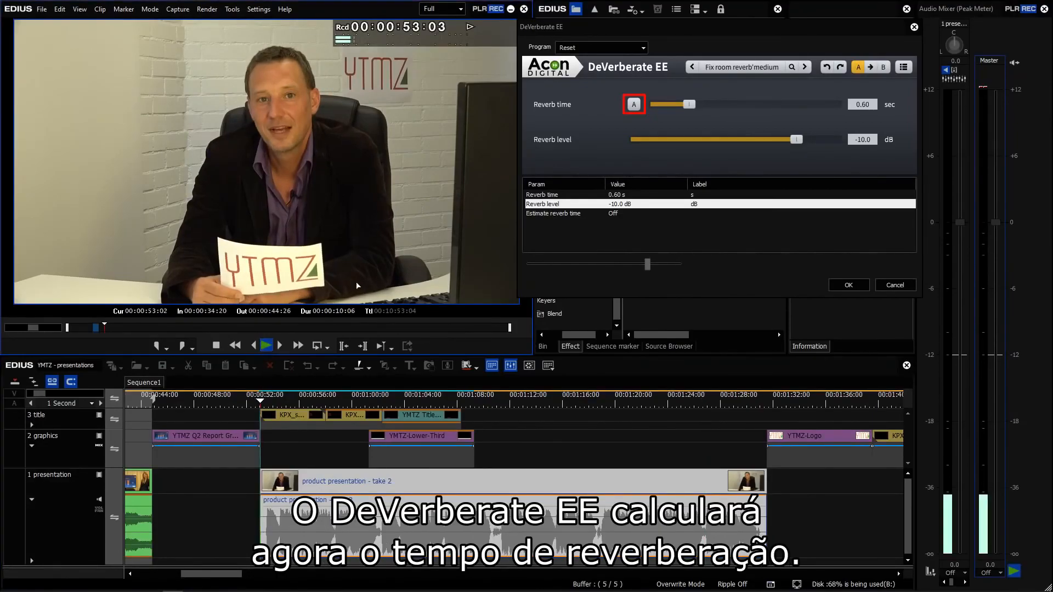
pyautogui.click(635, 104)
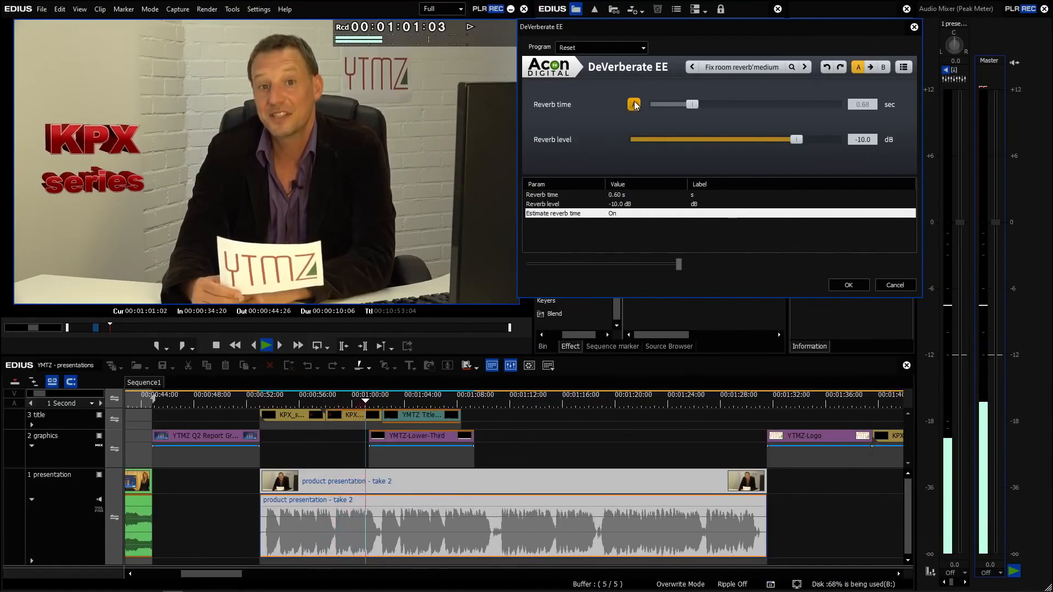
pyautogui.click(635, 106)
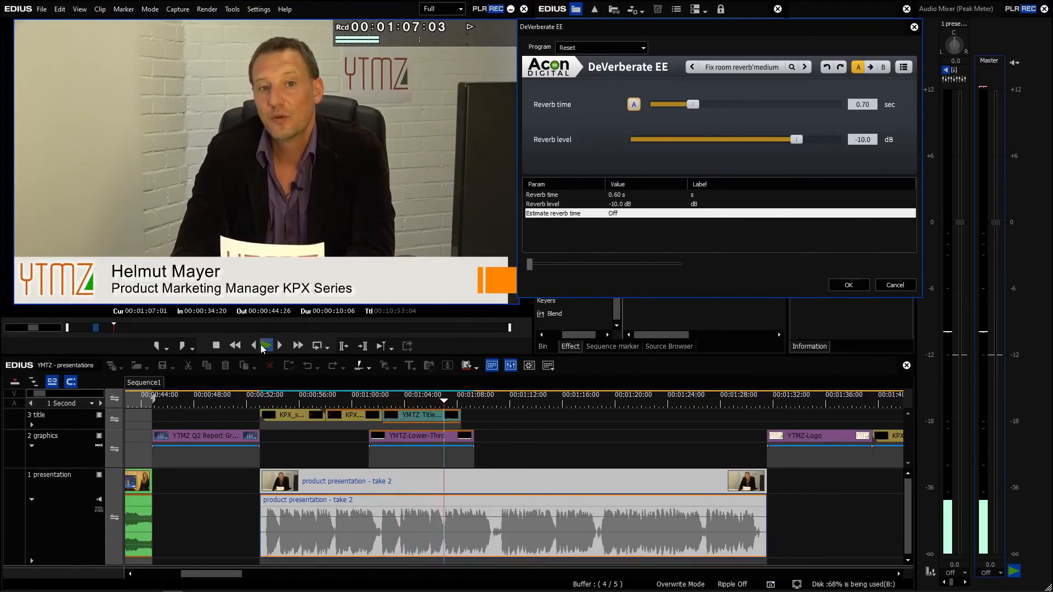
pyautogui.click(264, 347)
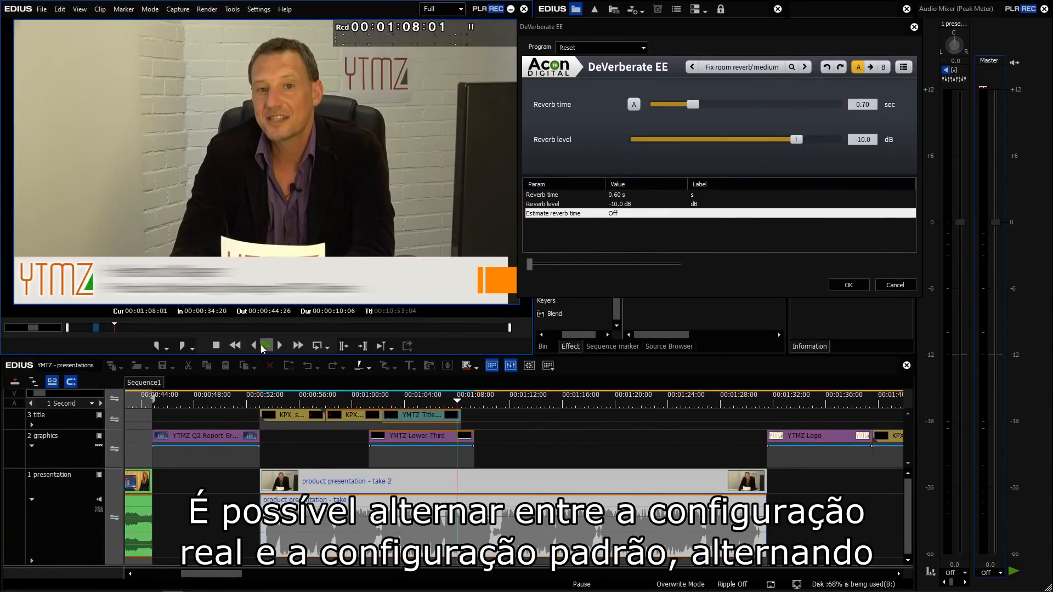
# Step: Compare DeVerberate's A and B configurations, copy the A settings to B, and make B active
pyautogui.click(884, 67)
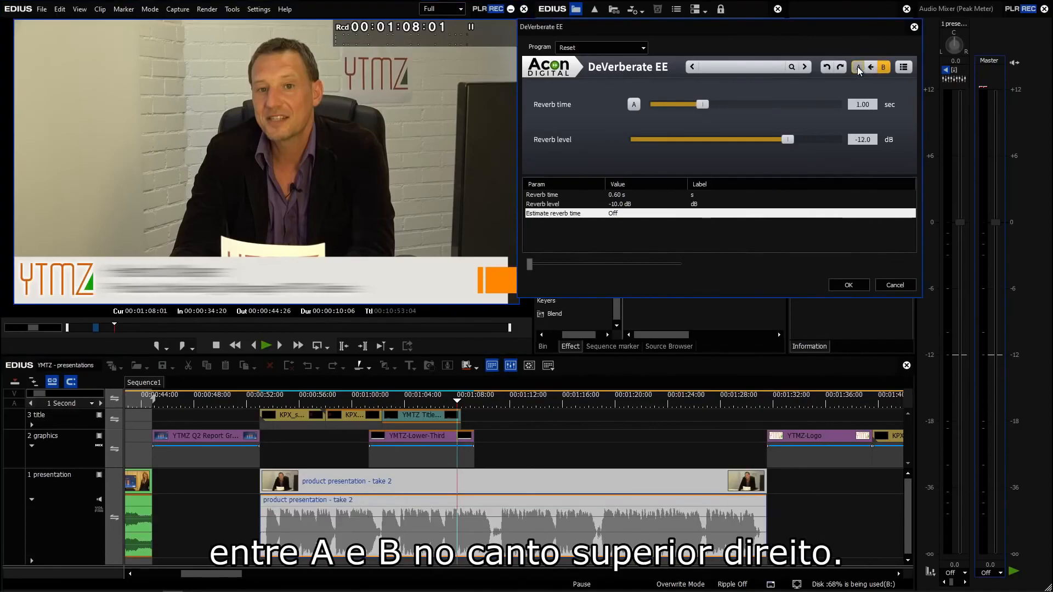
pyautogui.click(858, 67)
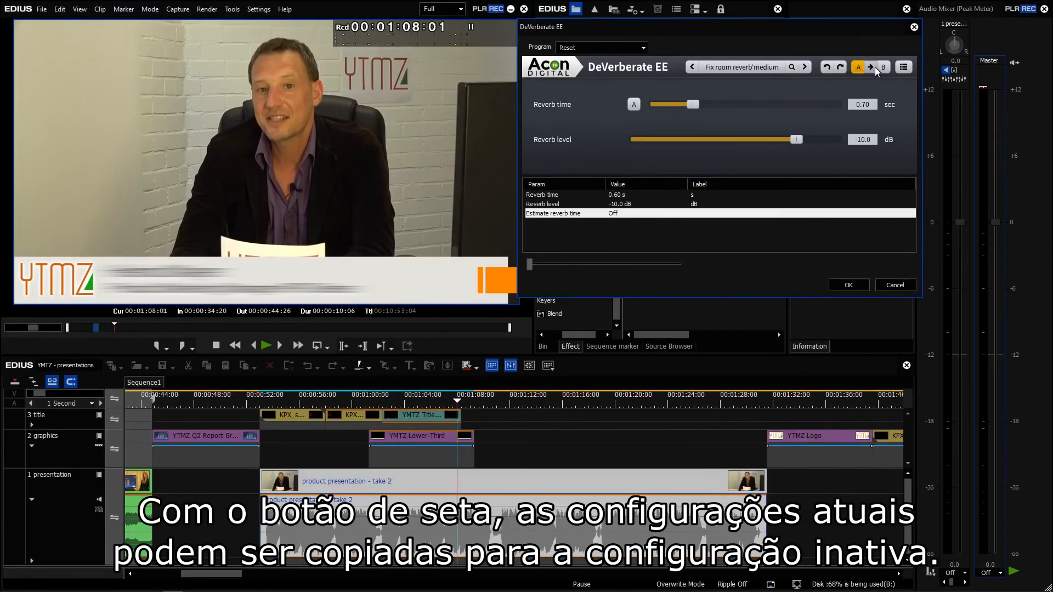
pyautogui.click(884, 66)
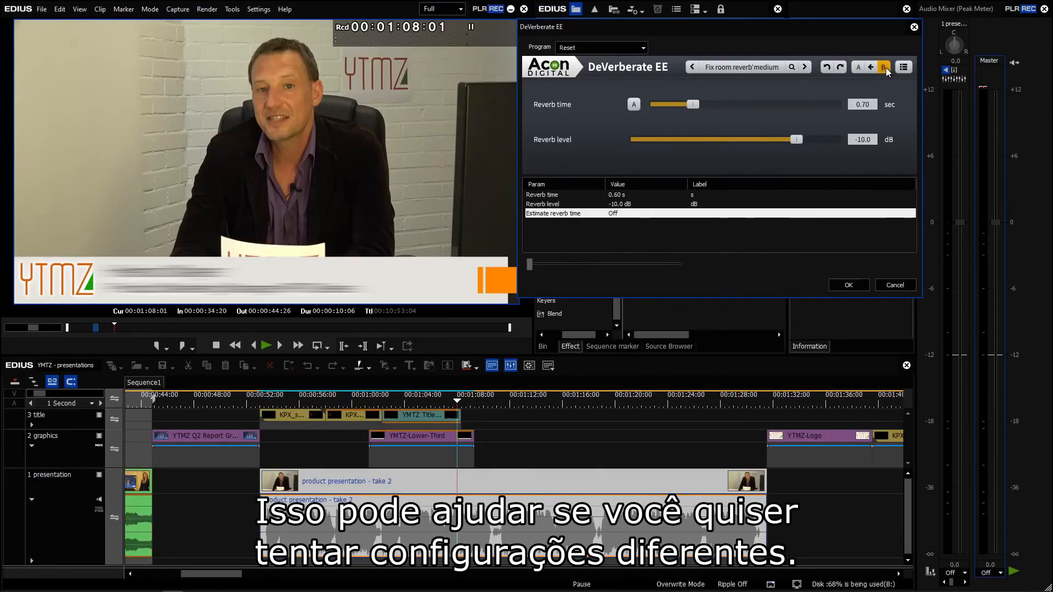
# Step: Save the DeVerberate settings as a user preset file named "YTMZ recording room" and accept the filter settings
pyautogui.click(766, 67)
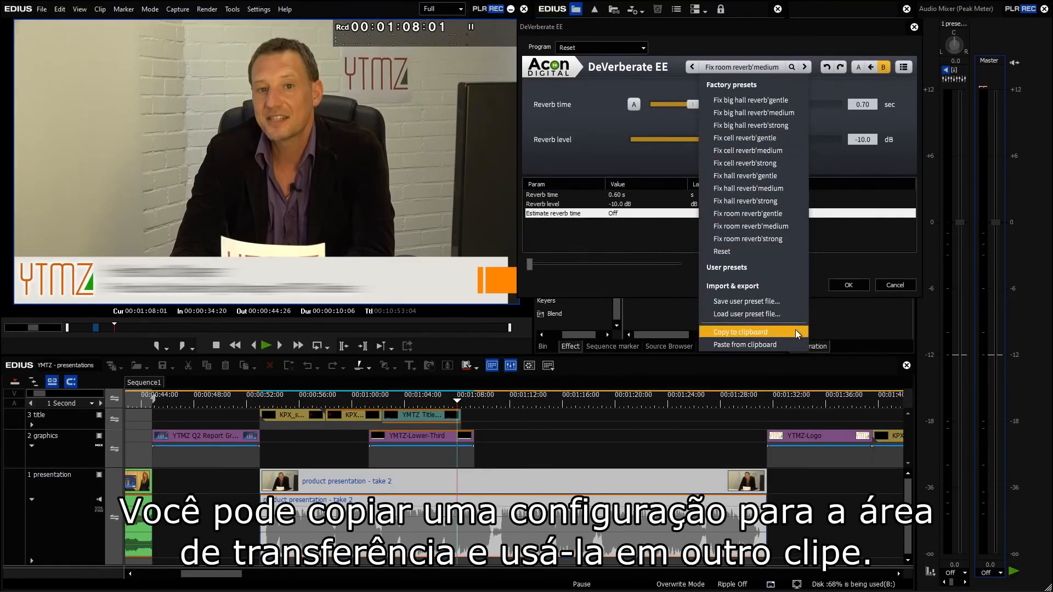
pyautogui.click(790, 302)
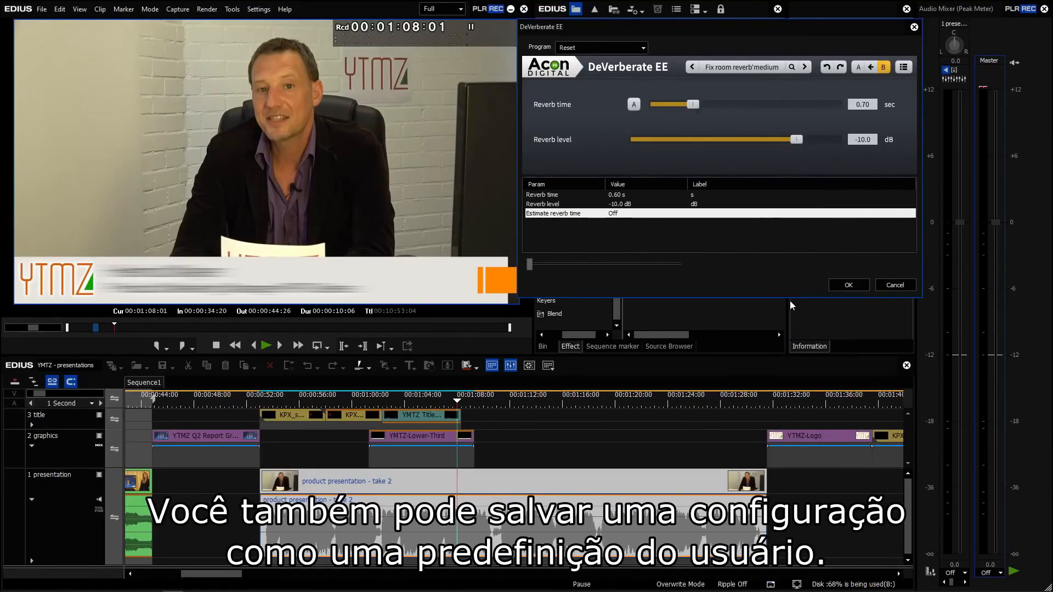
pyautogui.write('YTMZ re')
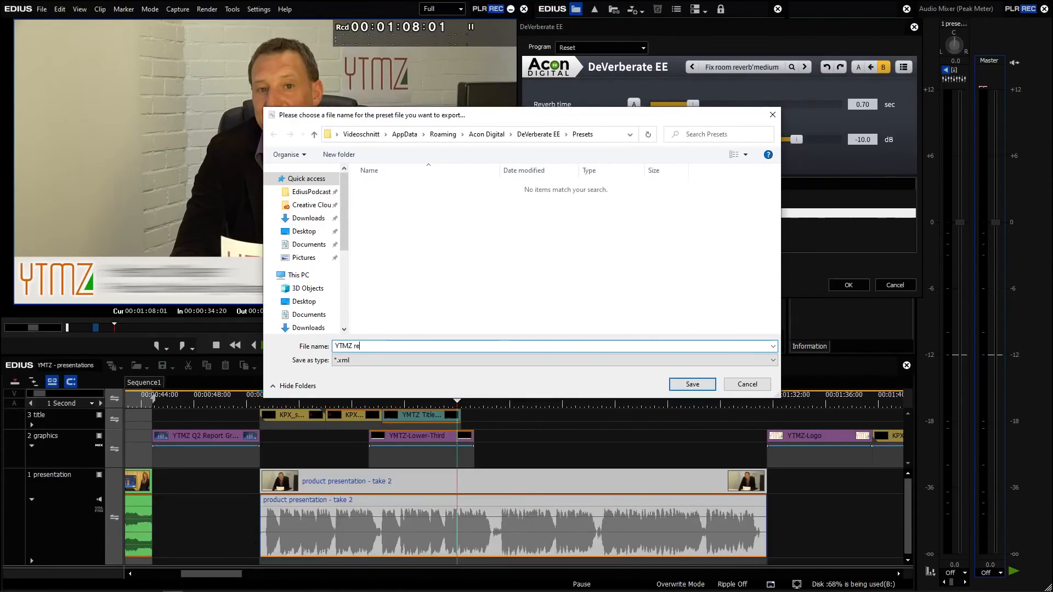
pyautogui.write('cording reverb')
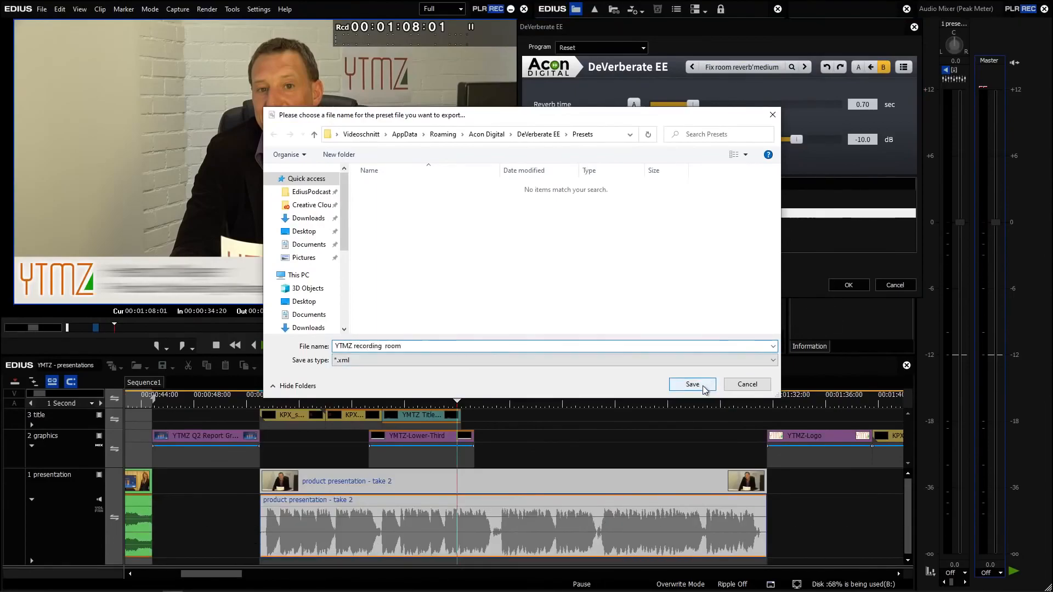
pyautogui.click(692, 384)
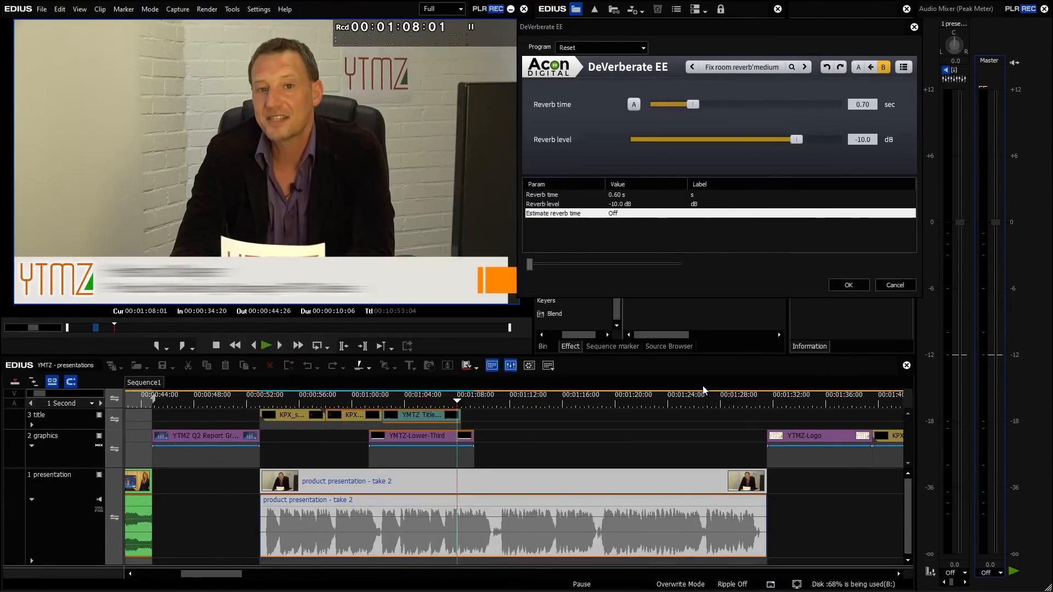
pyautogui.click(773, 67)
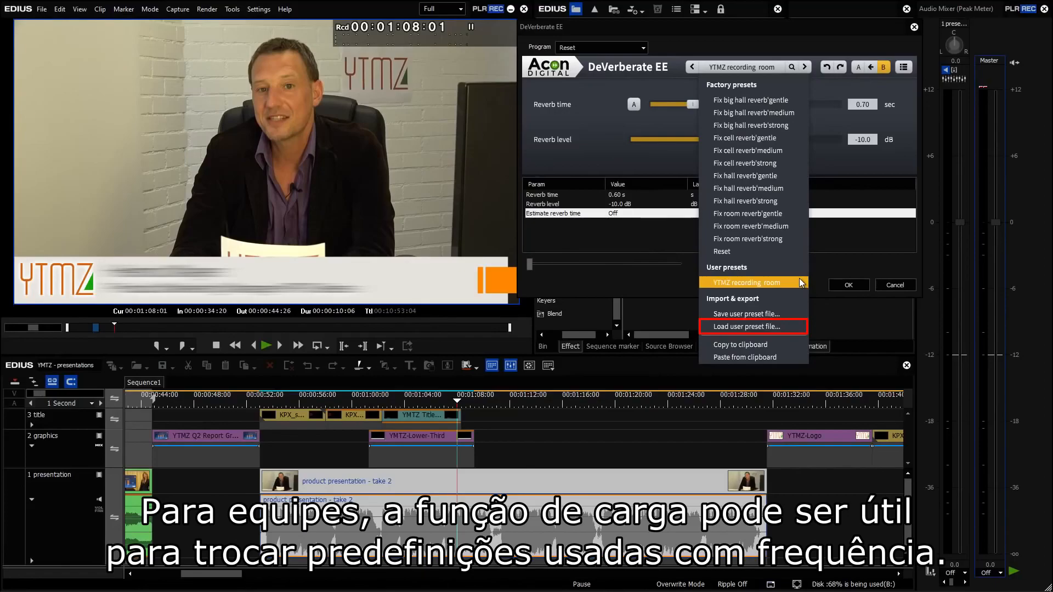
pyautogui.click(845, 286)
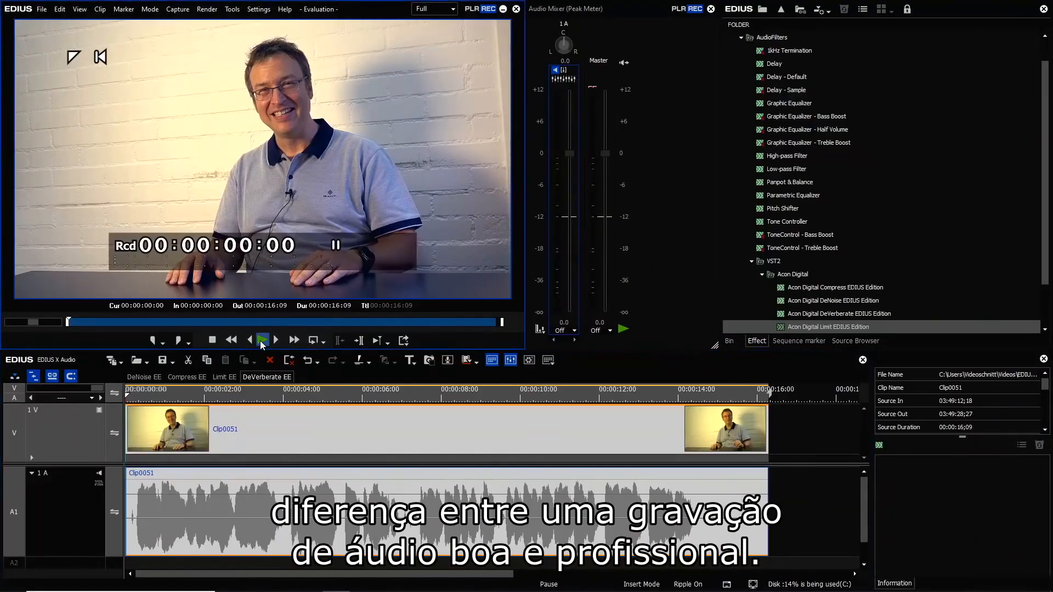
# Step: Listen to Clip0051 unfiltered, then add the Acon Digital DeVerberate EDIUS Edition filter to its audio and listen from near the start
pyautogui.click(263, 340)
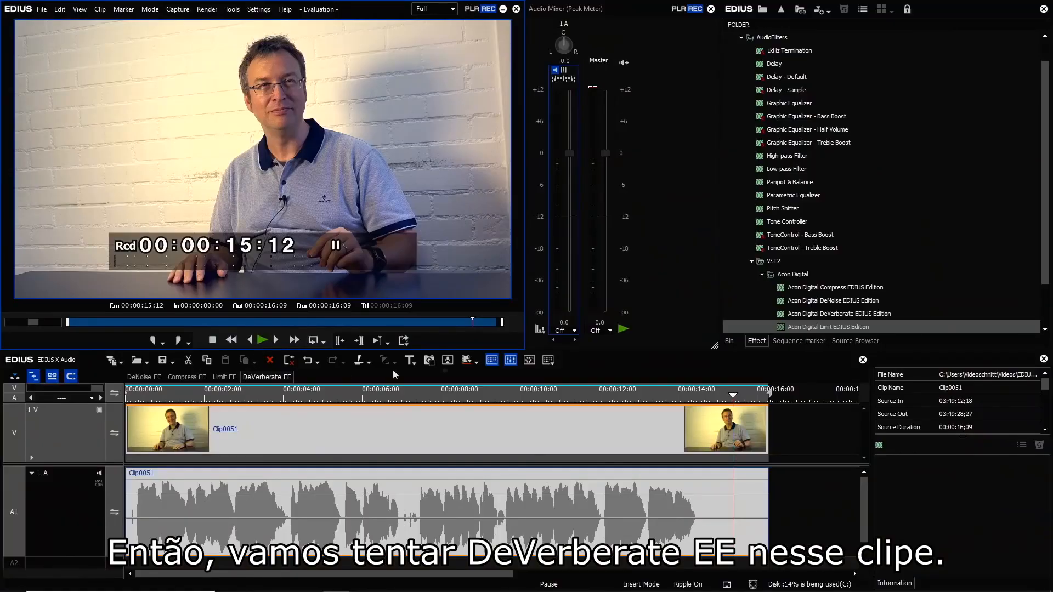
pyautogui.moveTo(839, 314); pyautogui.dragTo(375, 487)
pyautogui.click(133, 398)
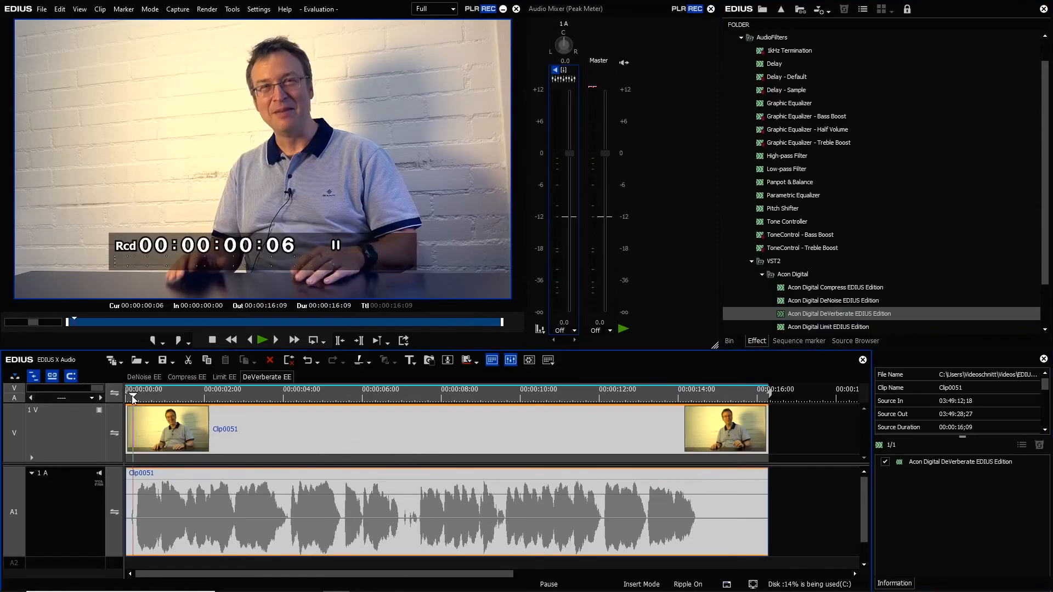
pyautogui.click(260, 341)
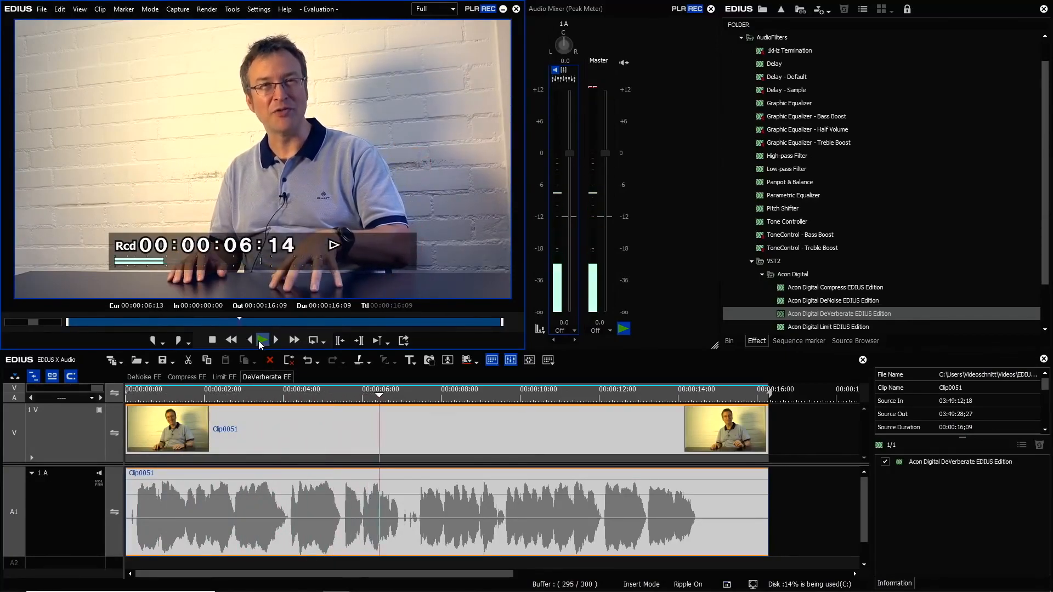
pyautogui.click(261, 341)
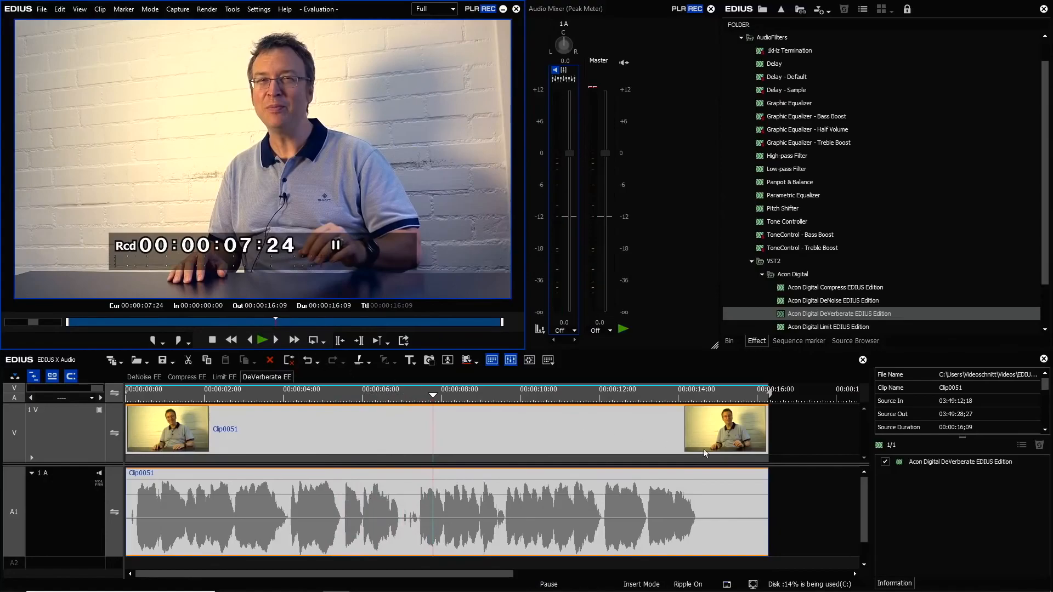
# Step: Apply the "Fix room reverb'medium" factory preset to Clip0051's DeVerberate filter, accept it, and listen from about 7 seconds
pyautogui.doubleClick(942, 459)
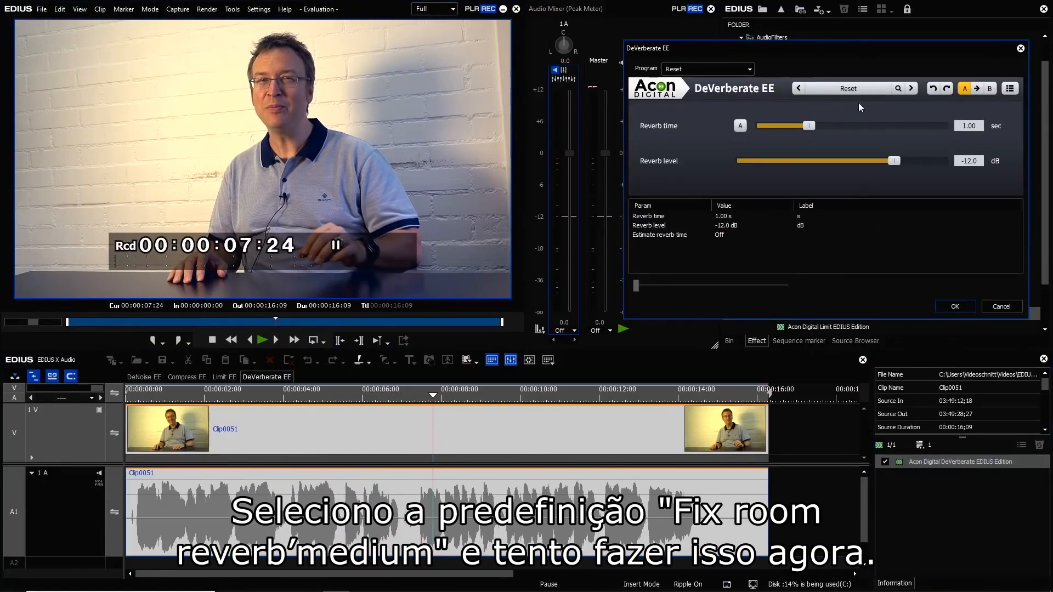
pyautogui.click(860, 90)
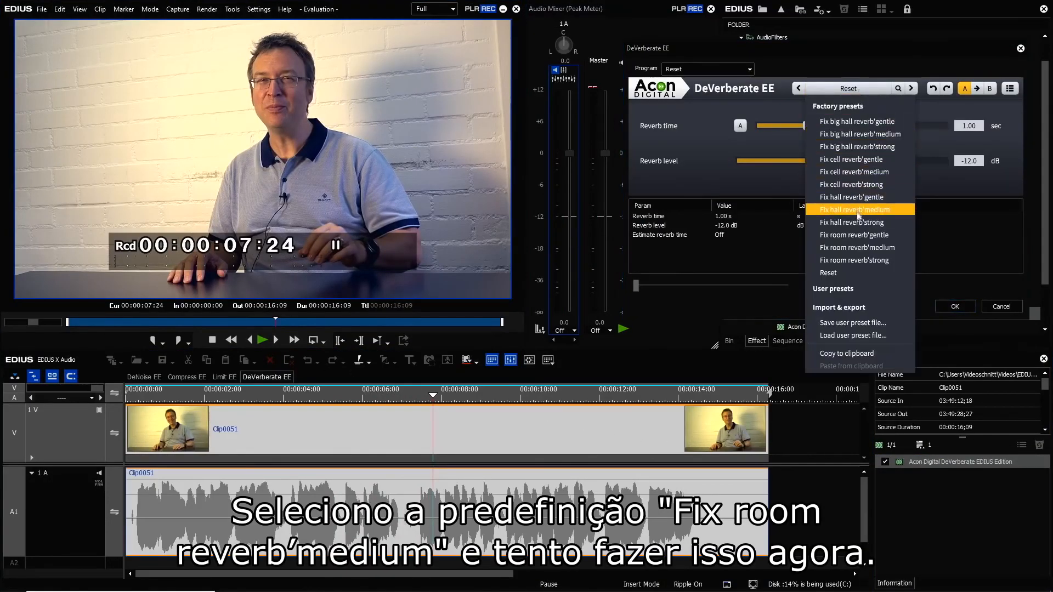
pyautogui.click(887, 249)
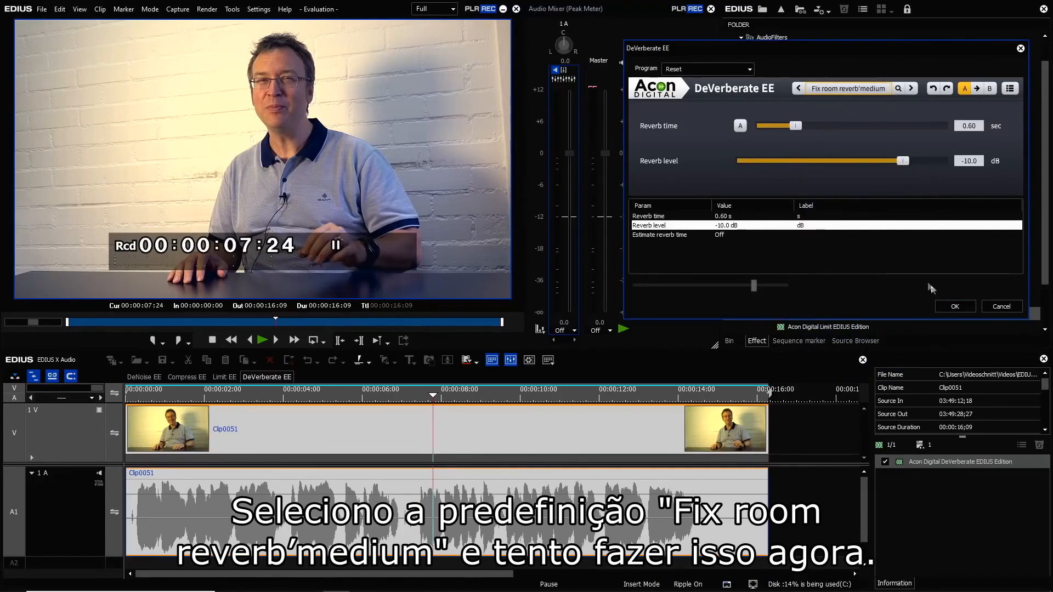
pyautogui.click(954, 307)
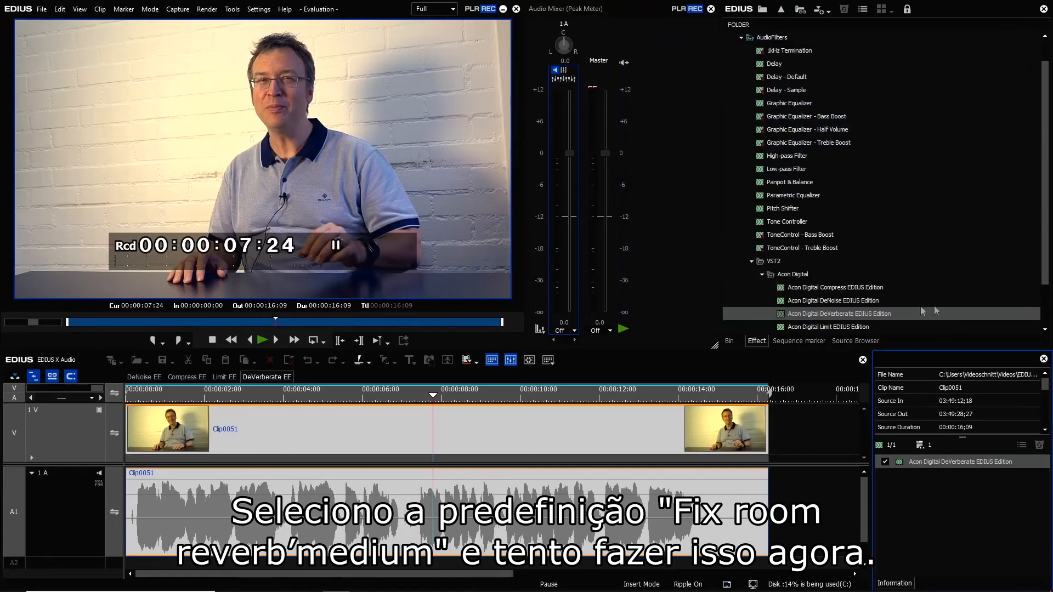
pyautogui.click(411, 395)
pyautogui.click(262, 340)
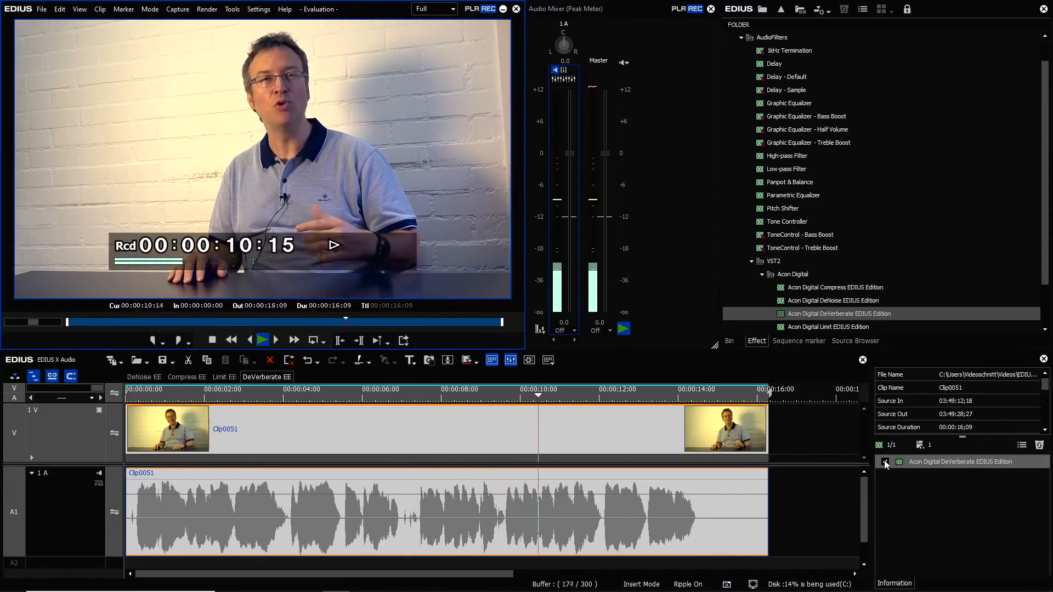
# Step: Compare the passage from about 7 seconds by playing it with the DeVerberate filter disabled and again with it enabled
pyautogui.click(409, 393)
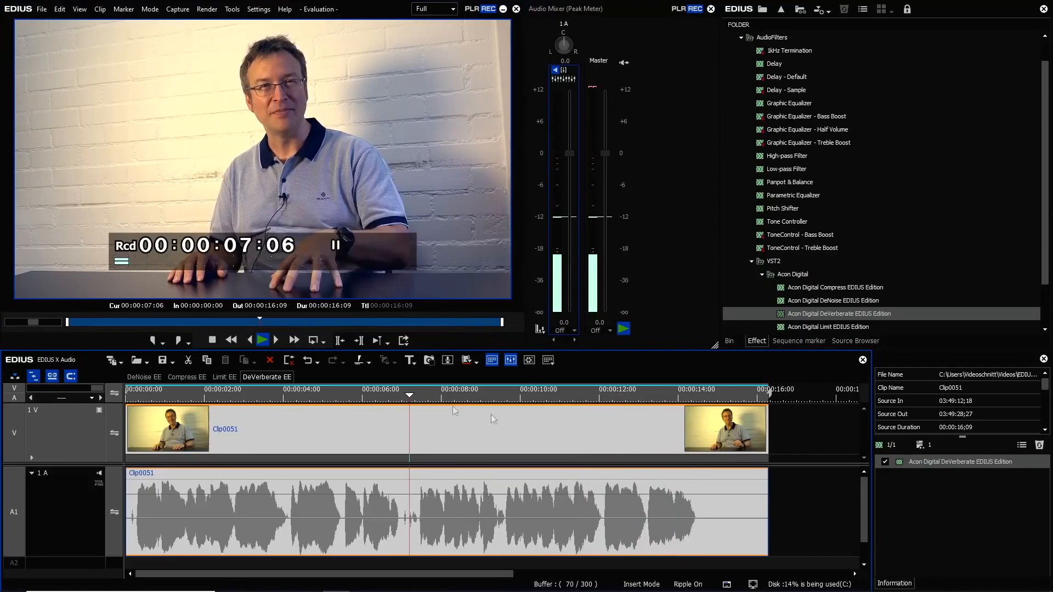
pyautogui.click(885, 462)
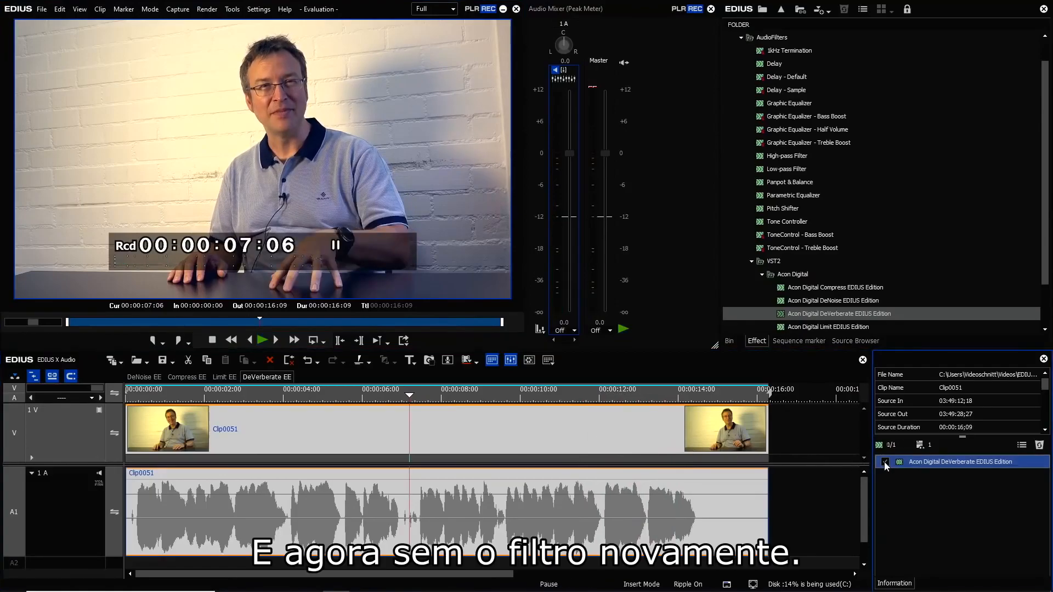
pyautogui.click(262, 341)
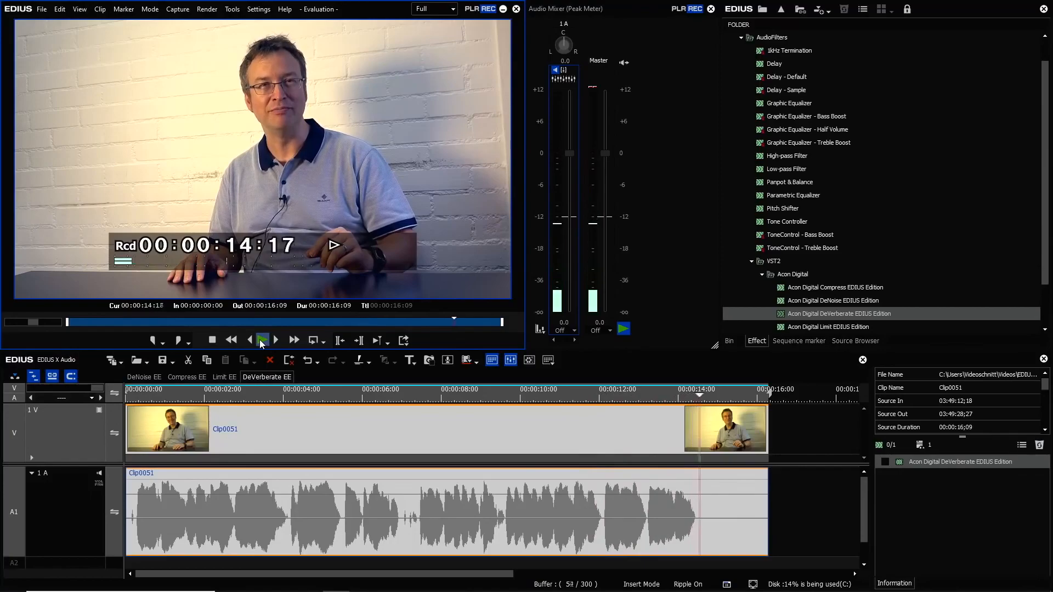
pyautogui.click(406, 395)
pyautogui.click(886, 461)
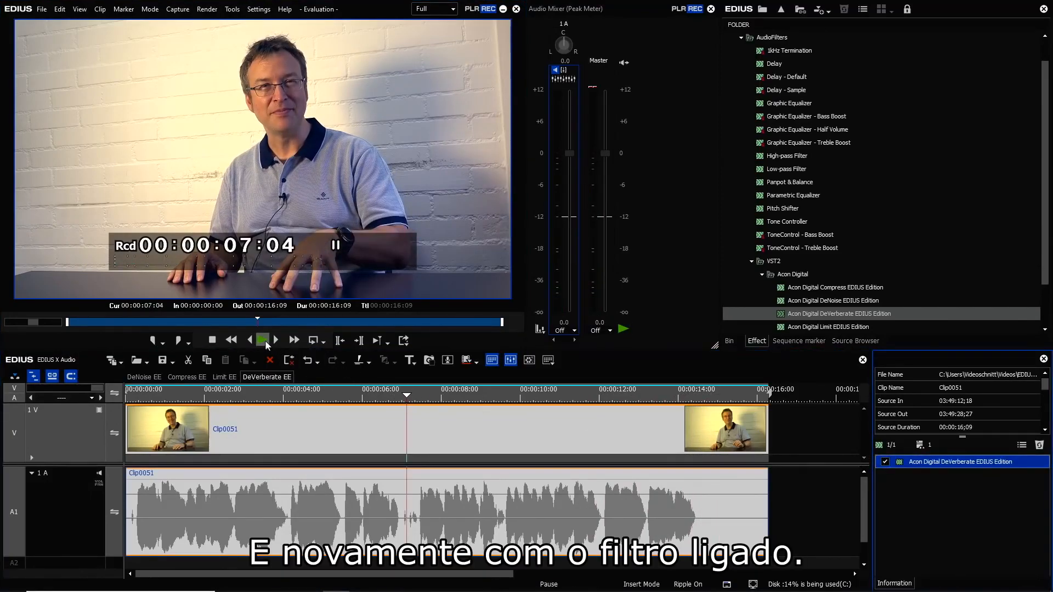
pyautogui.click(262, 341)
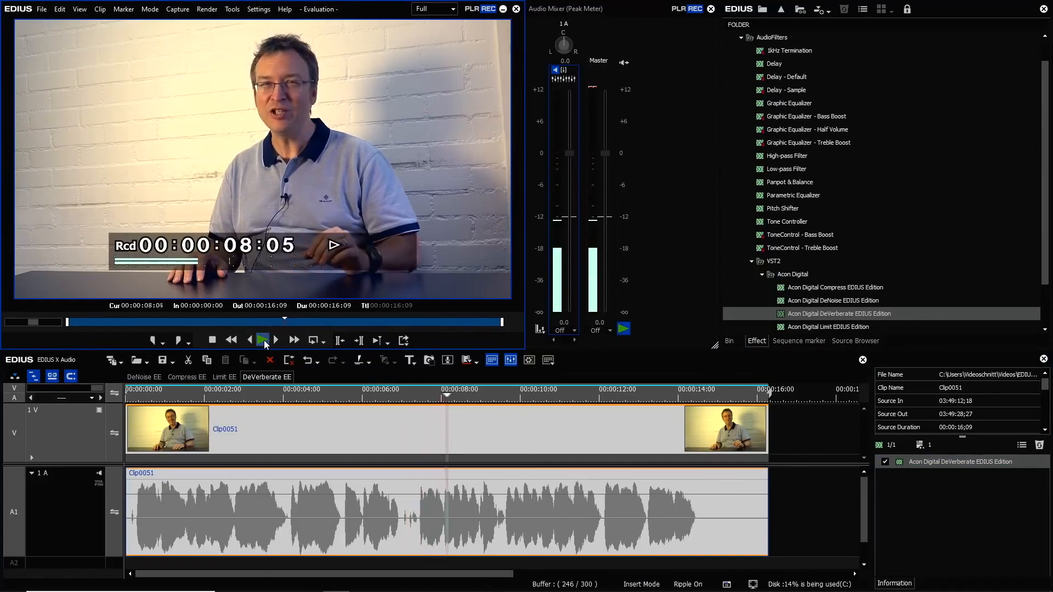